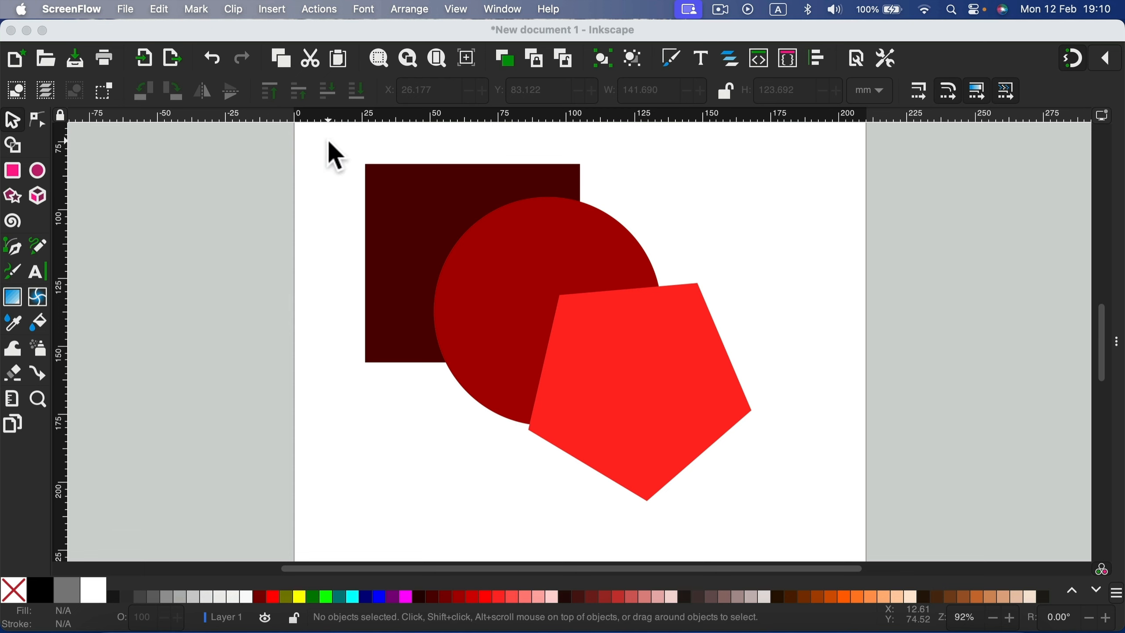
# Unite overlapping fragments of the square, circle and pentagon with the Shape Builder, and undo the resulting merged shape
pyautogui.click(330, 144)
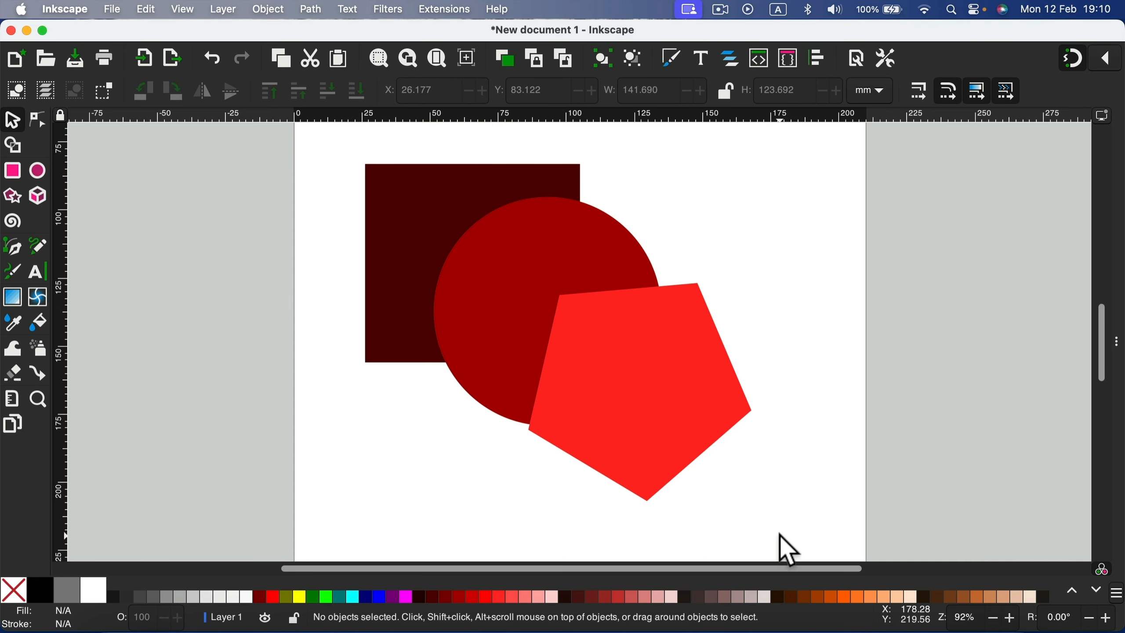
pyautogui.moveTo(798, 510); pyautogui.dragTo(318, 125)
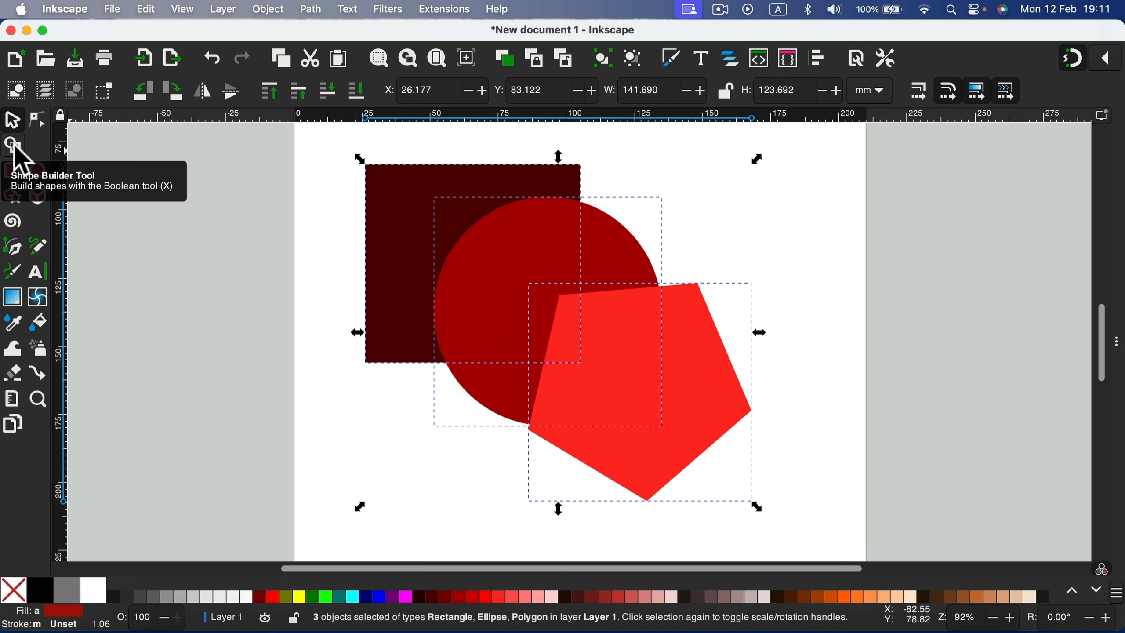
pyautogui.click(21, 159)
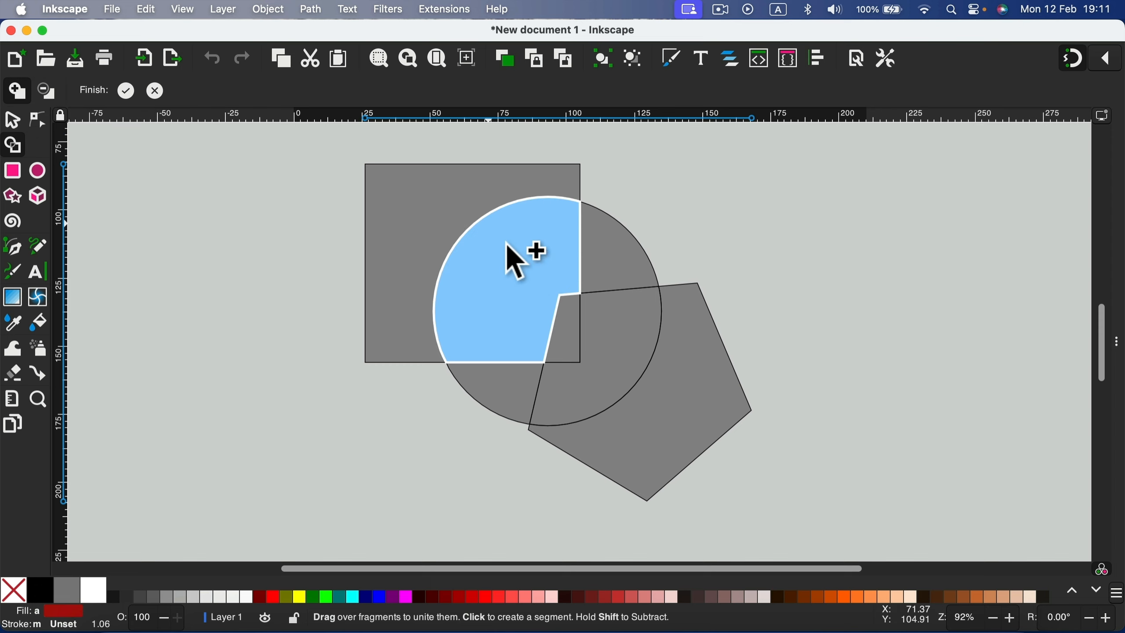
pyautogui.click(545, 244)
pyautogui.moveTo(577, 250)
pyautogui.mouseDown()
pyautogui.moveTo(620, 251)
pyautogui.moveTo(621, 320)
pyautogui.moveTo(670, 370)
pyautogui.moveTo(669, 435)
pyautogui.moveTo(572, 357)
pyautogui.moveTo(634, 283)
pyautogui.mouseUp()
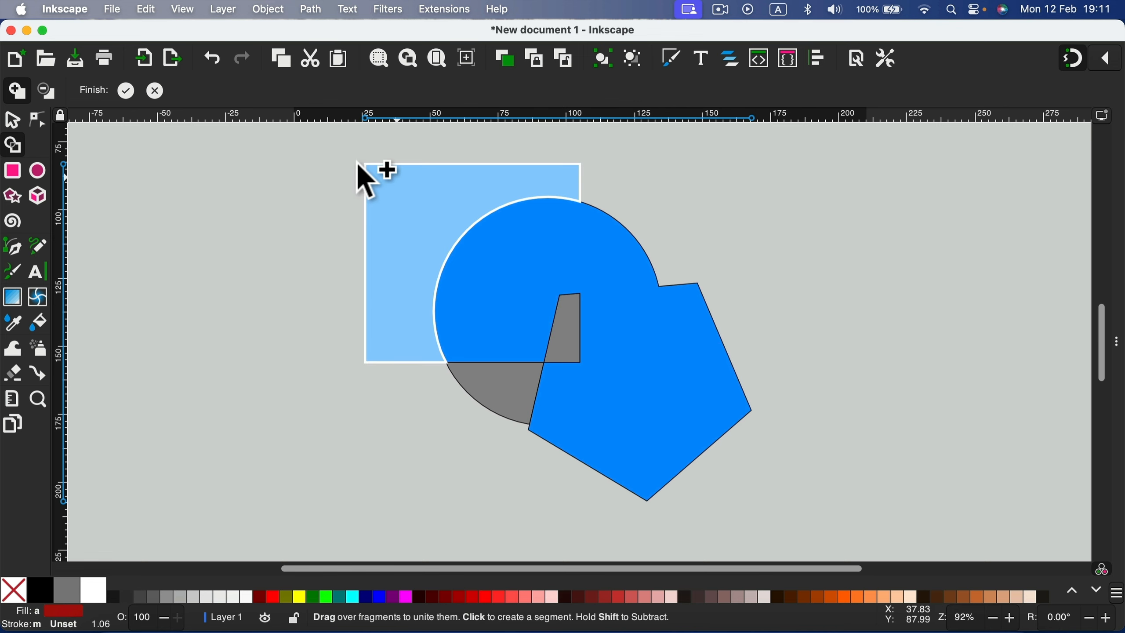
pyautogui.click(128, 92)
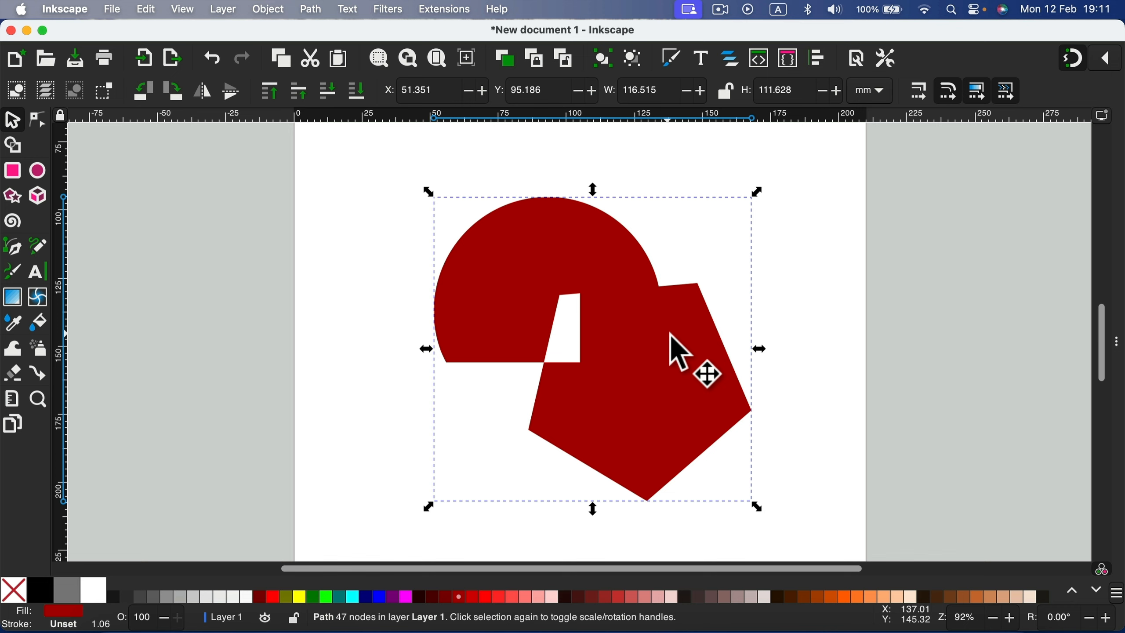
pyautogui.press('super+z')
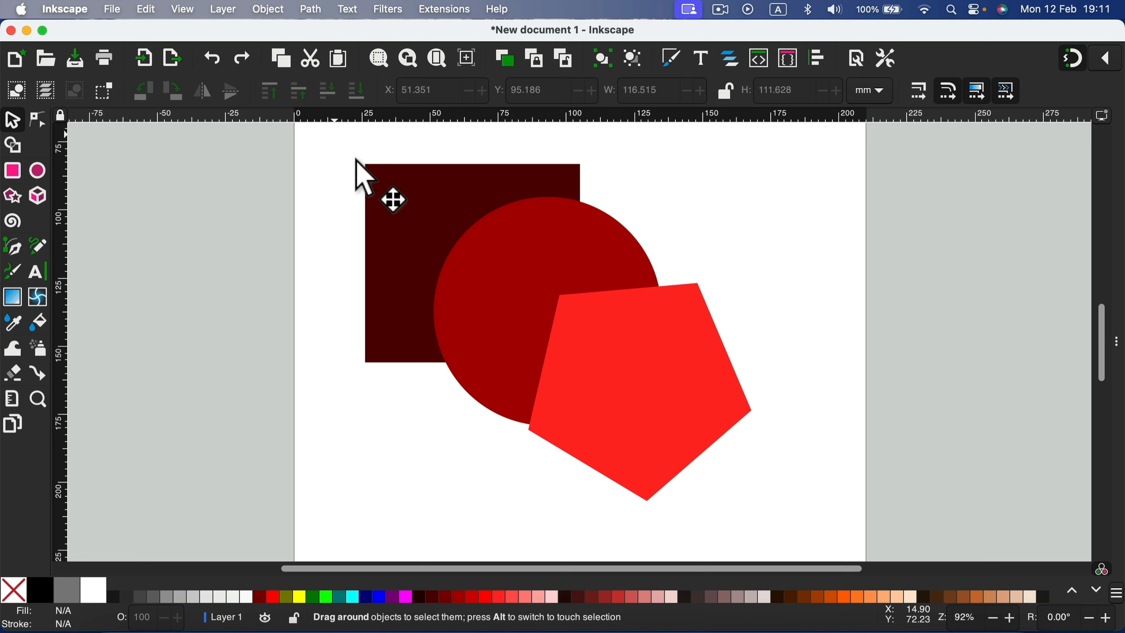
# Delete the circle's fragments that overlap the square and pentagon with the Shape Builder, and finish the shape editing
pyautogui.moveTo(356, 160); pyautogui.dragTo(808, 558)
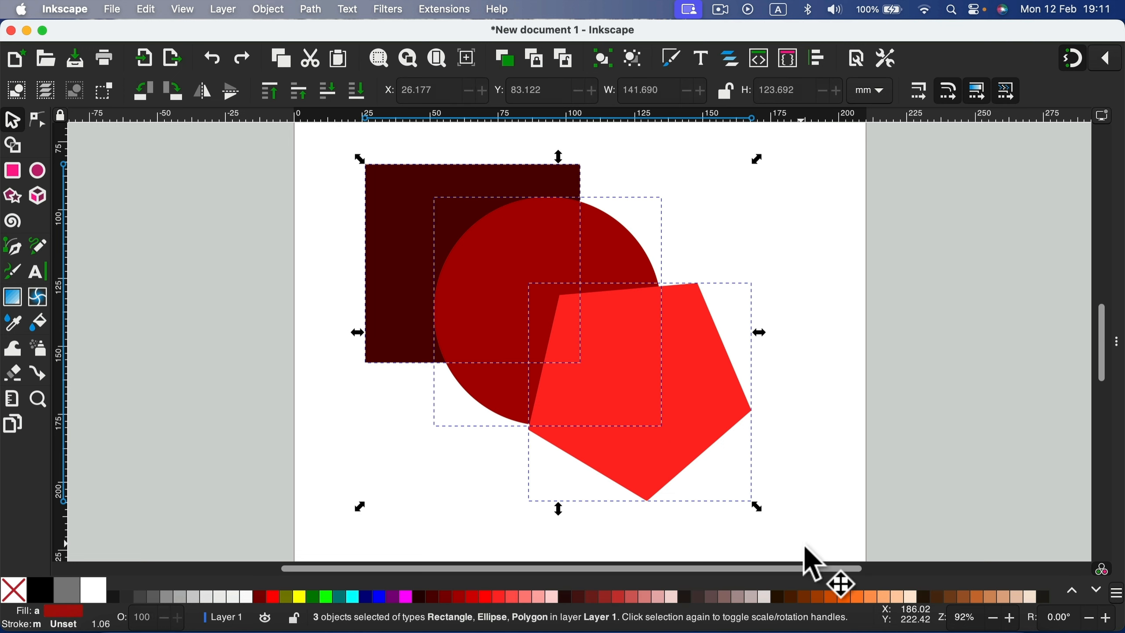
pyautogui.click(12, 144)
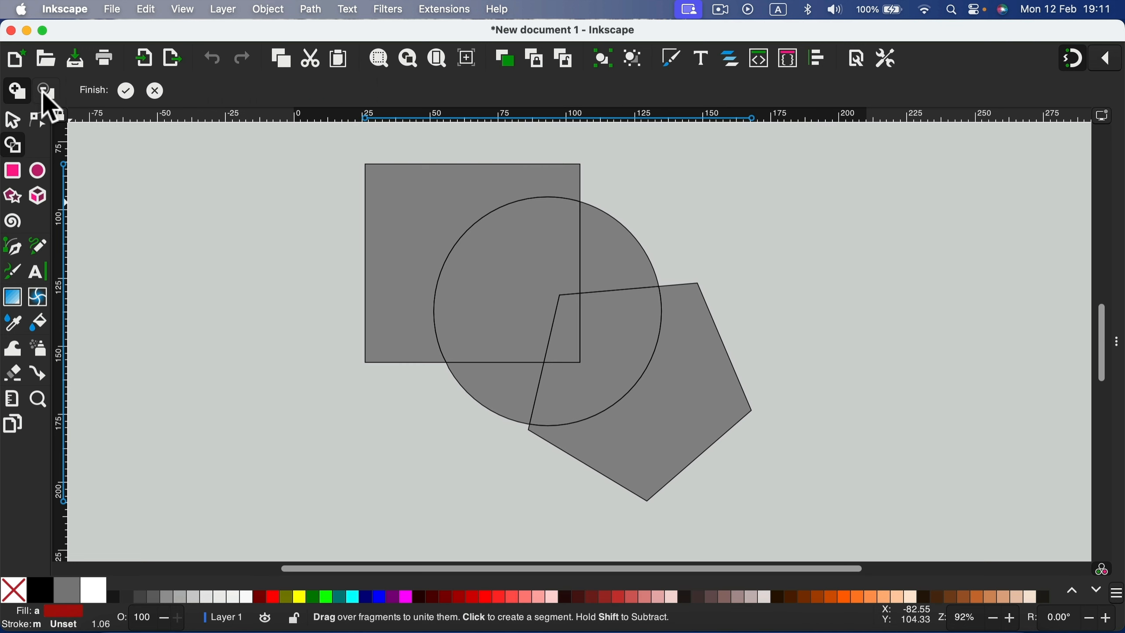
pyautogui.click(46, 92)
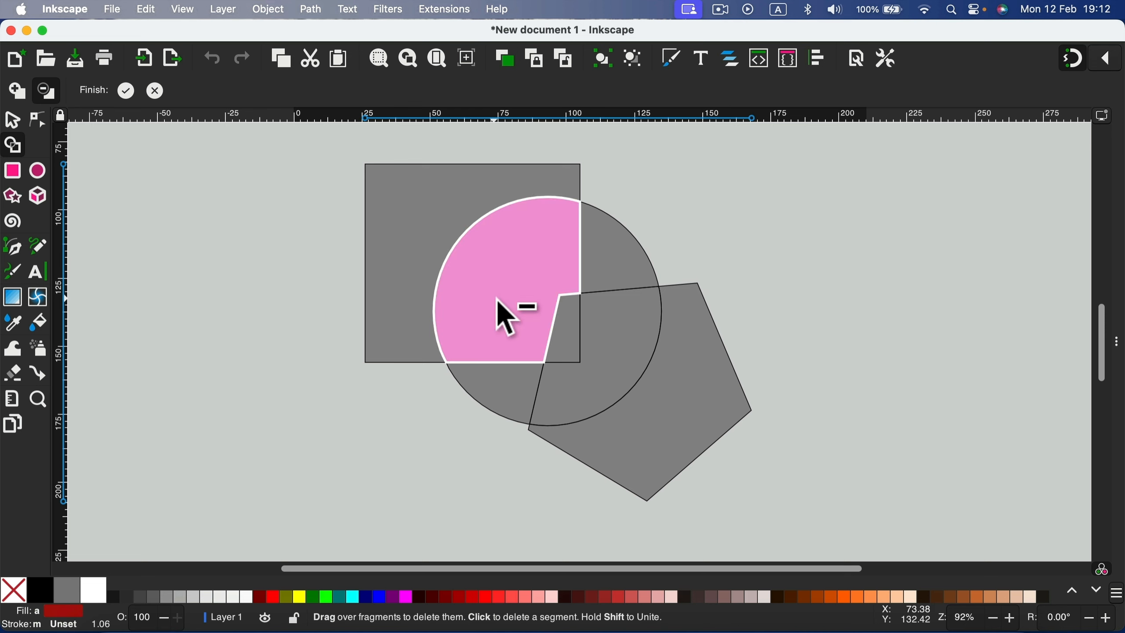
pyautogui.click(512, 289)
pyautogui.moveTo(512, 289)
pyautogui.mouseDown()
pyautogui.moveTo(572, 339)
pyautogui.moveTo(588, 336)
pyautogui.moveTo(580, 332)
pyautogui.mouseUp()
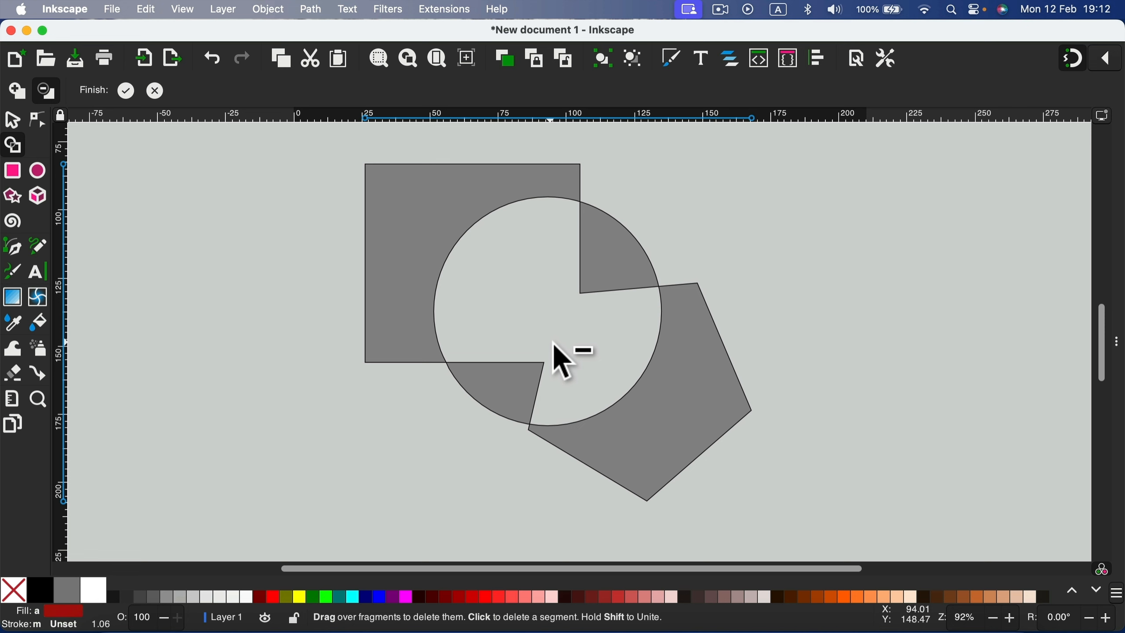
pyautogui.click(127, 93)
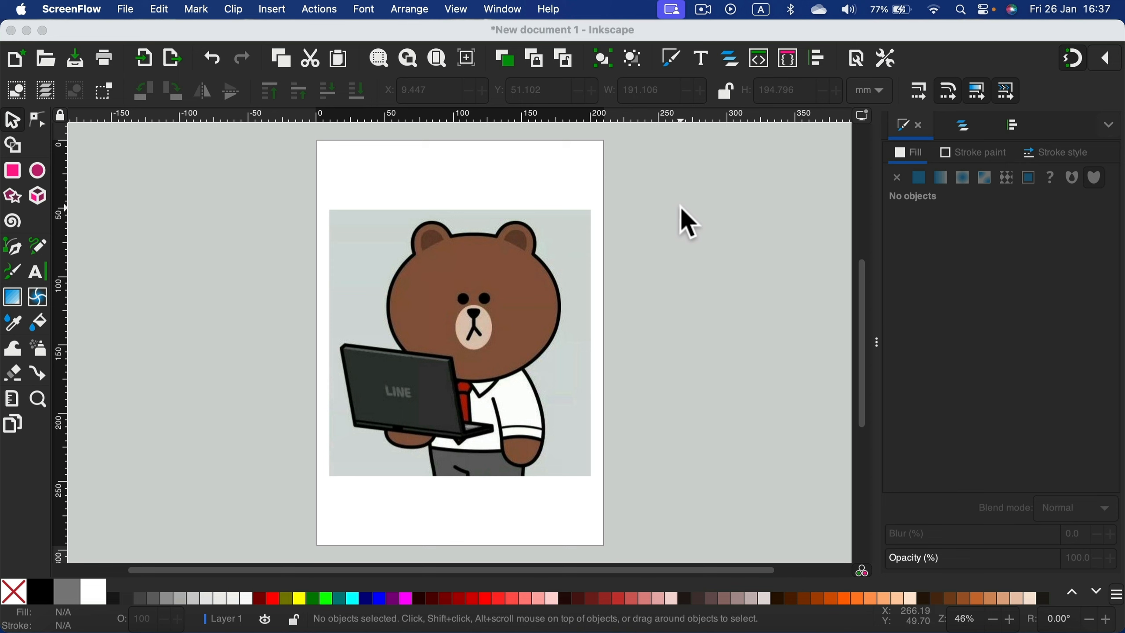
# Open Trace Bitmap for the bear image and set the single scan detection mode to Autotrace
pyautogui.click(687, 221)
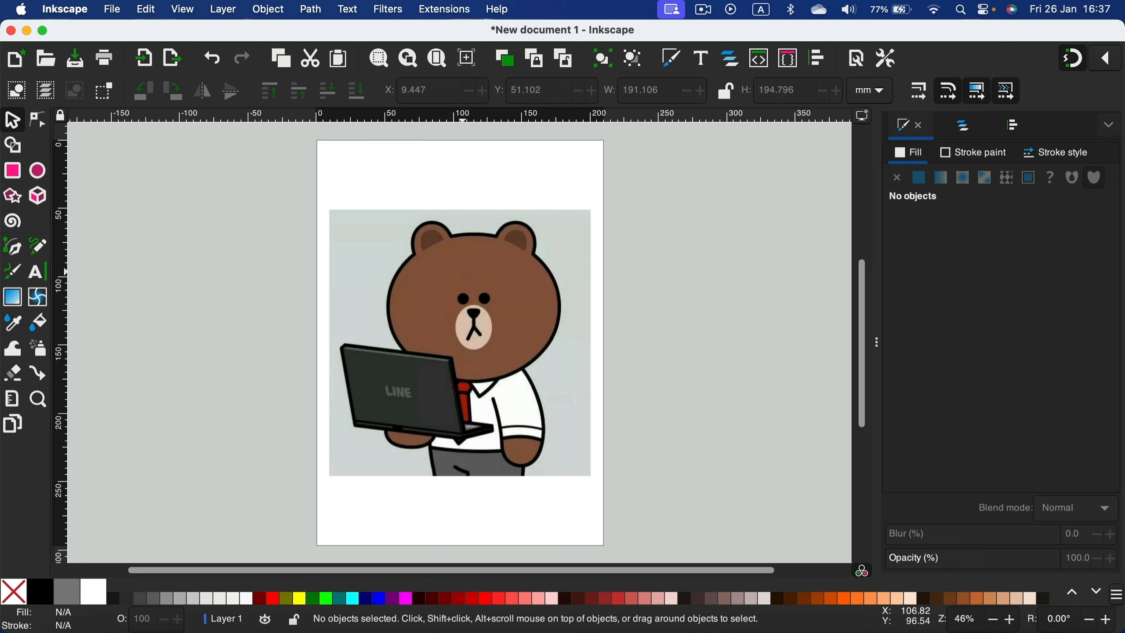
pyautogui.click(494, 260)
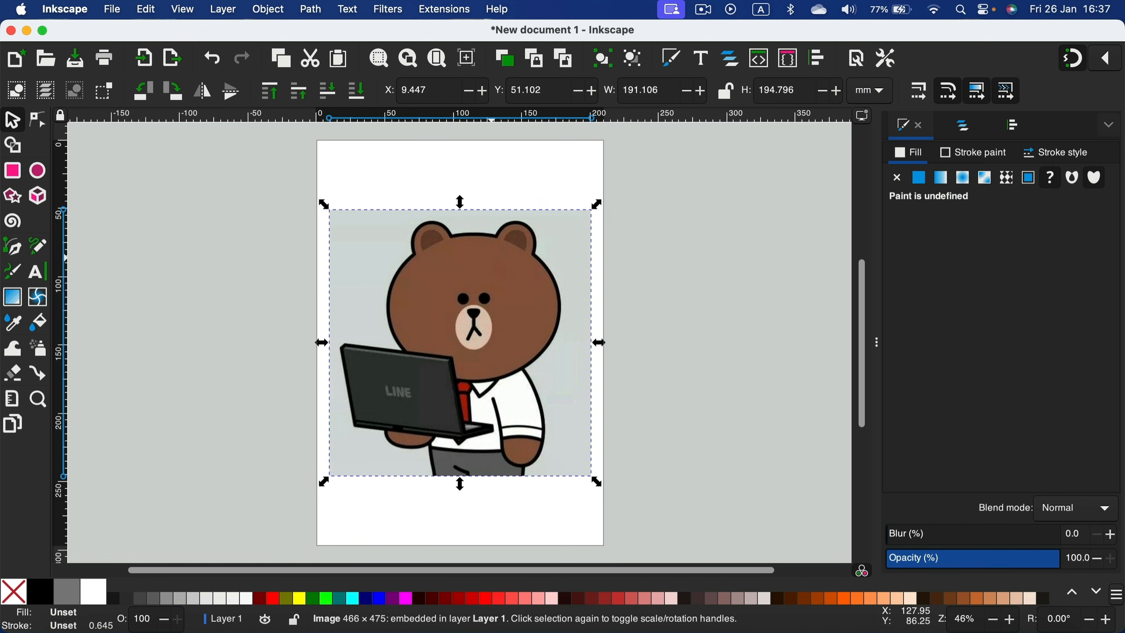
pyautogui.click(312, 9)
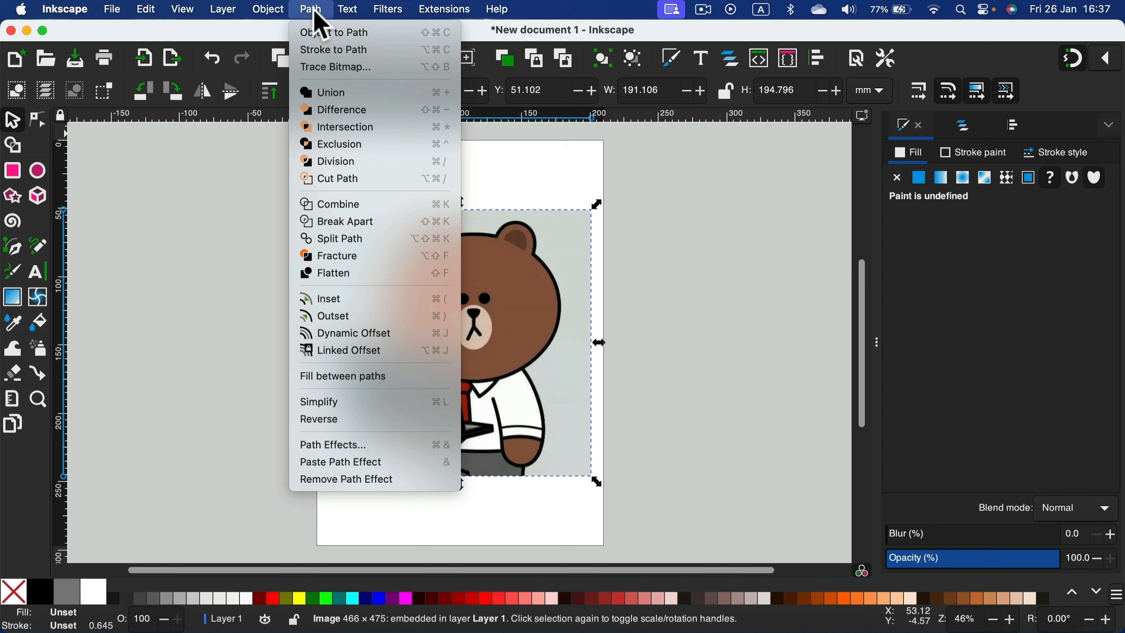
pyautogui.click(359, 68)
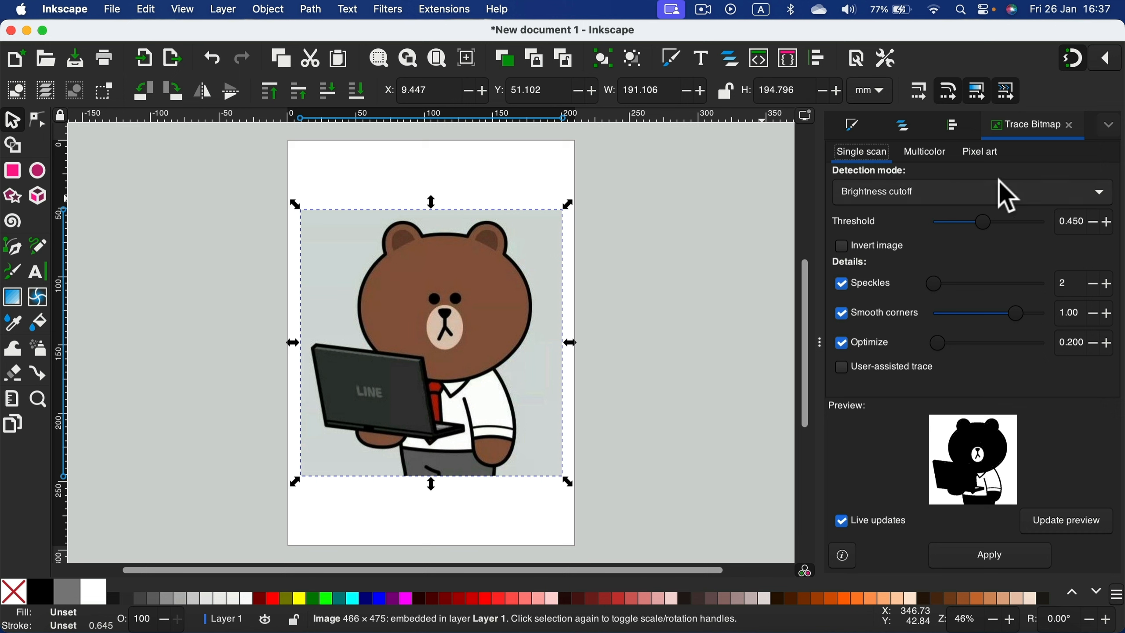
pyautogui.click(1064, 186)
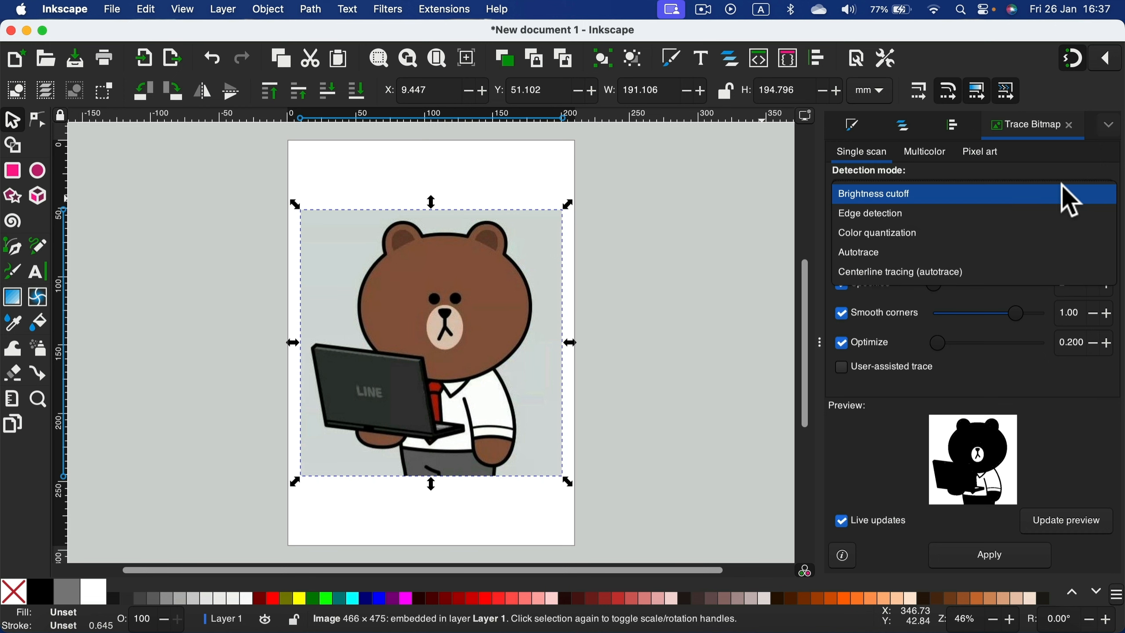
pyautogui.click(954, 252)
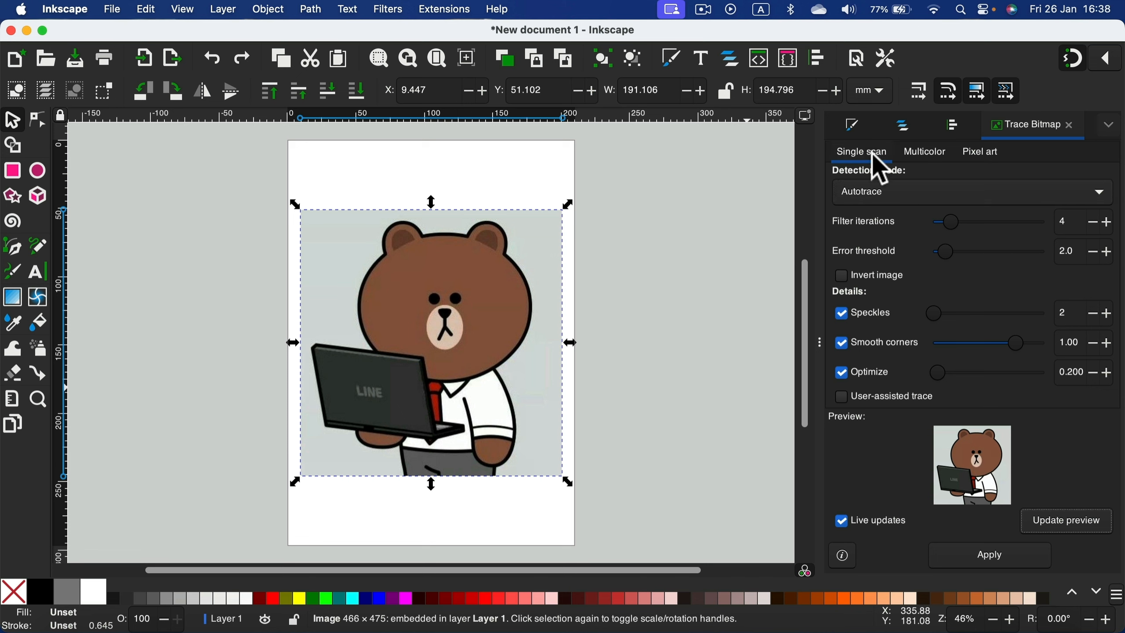
# Trace the bear image as a multicolor scan with the Colors detection mode
pyautogui.click(924, 156)
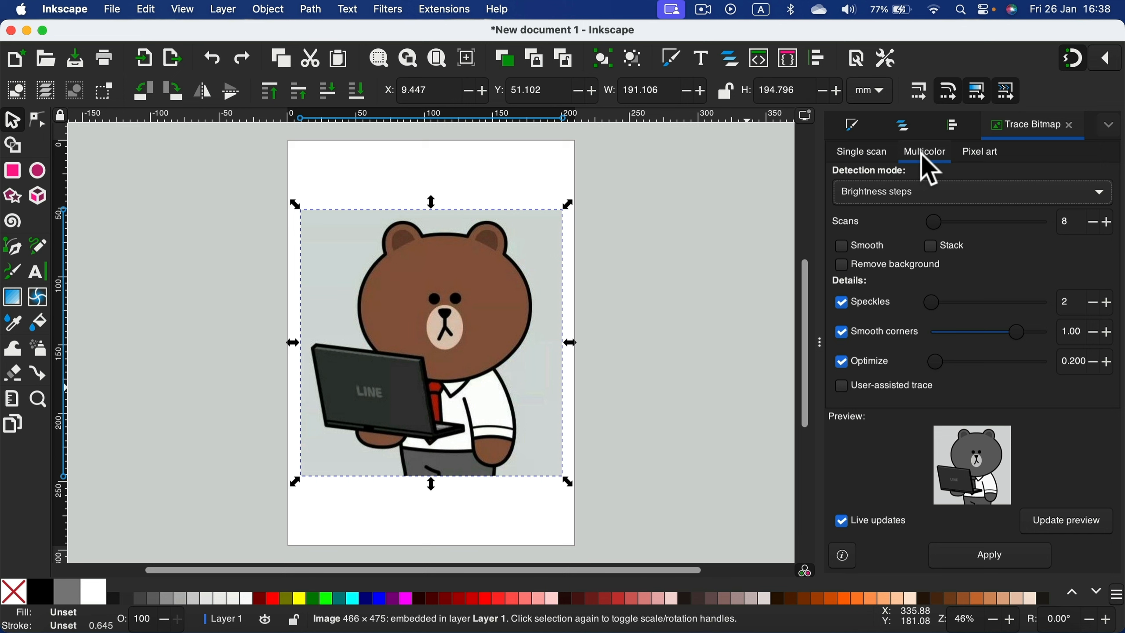
pyautogui.click(907, 189)
pyautogui.click(907, 190)
pyautogui.click(907, 189)
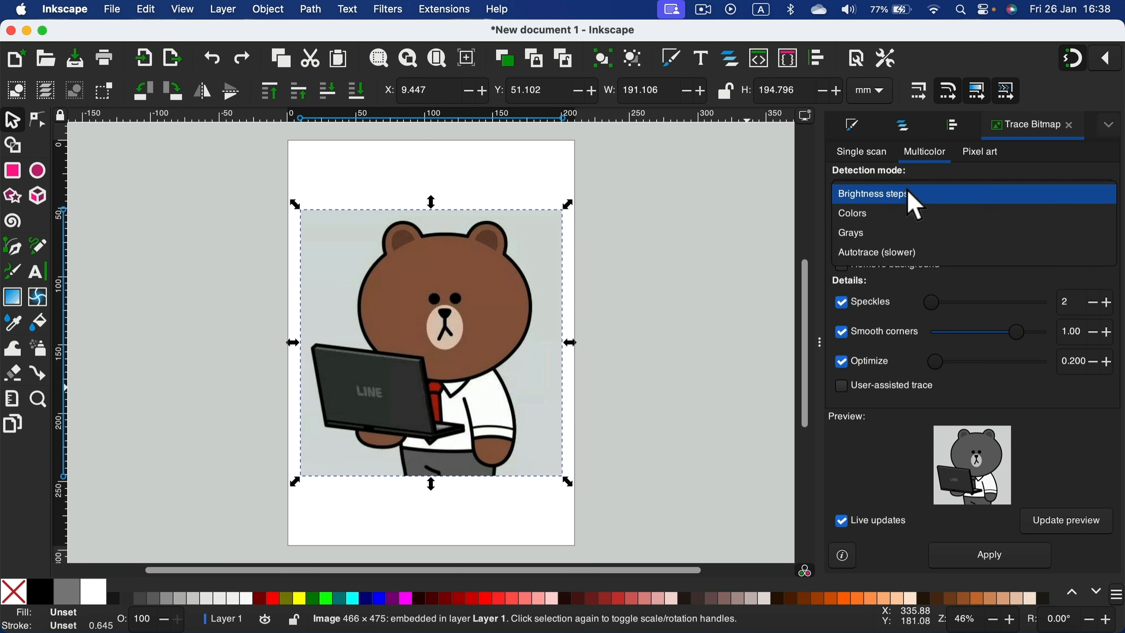
pyautogui.click(888, 215)
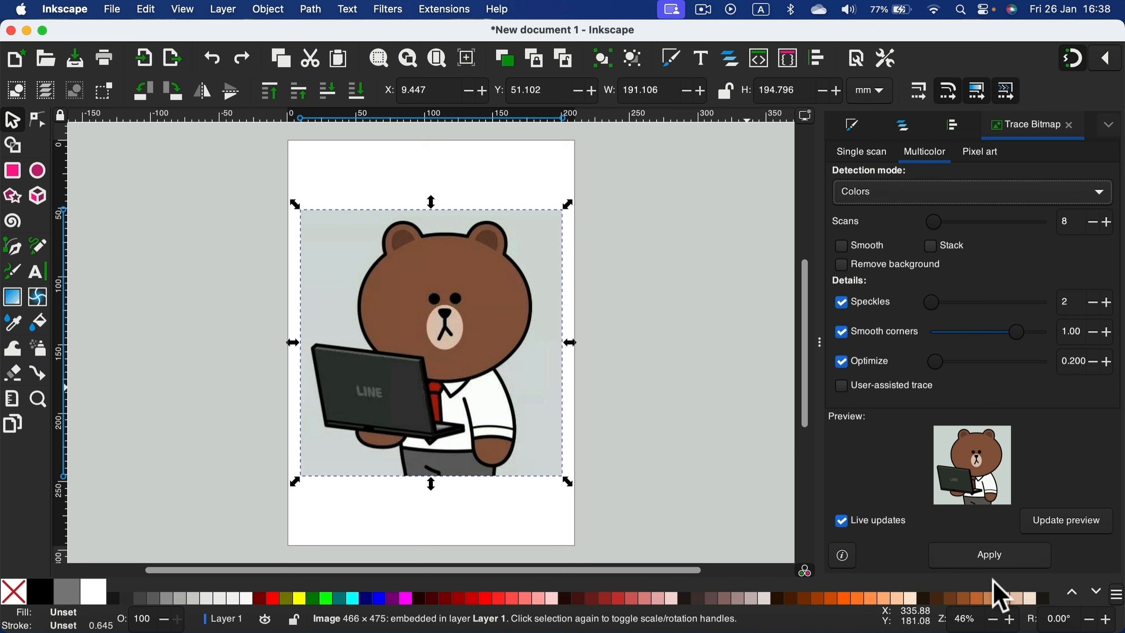
pyautogui.click(1007, 557)
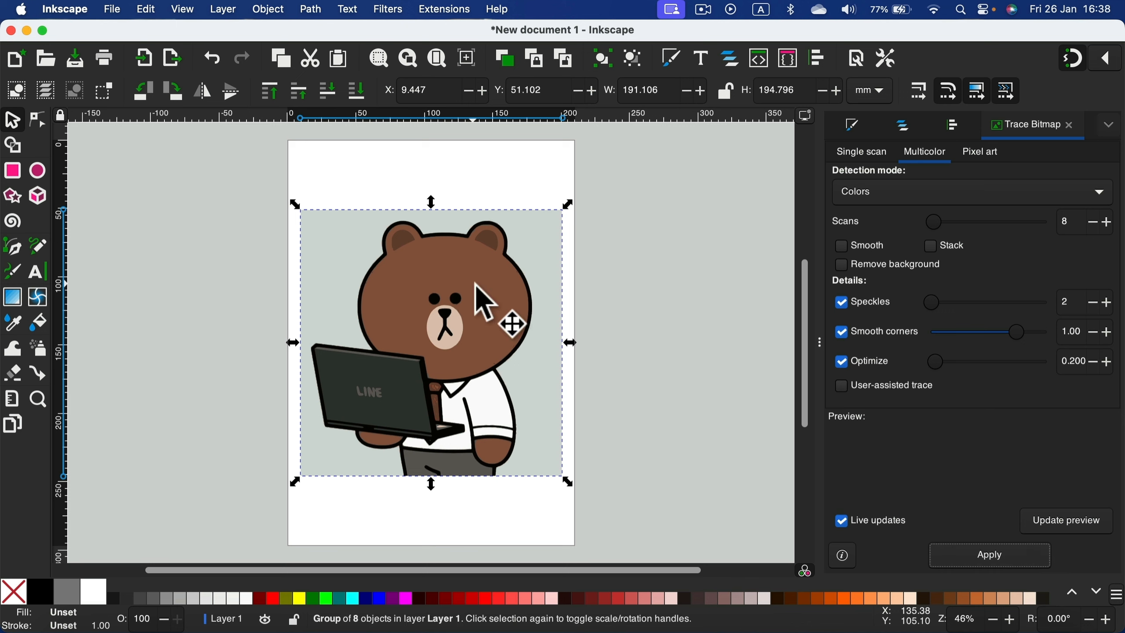
# Examine the edges and small details of the traced bear up close, from the mouth and collar to the ears
pyautogui.scroll(7, 476, 284)
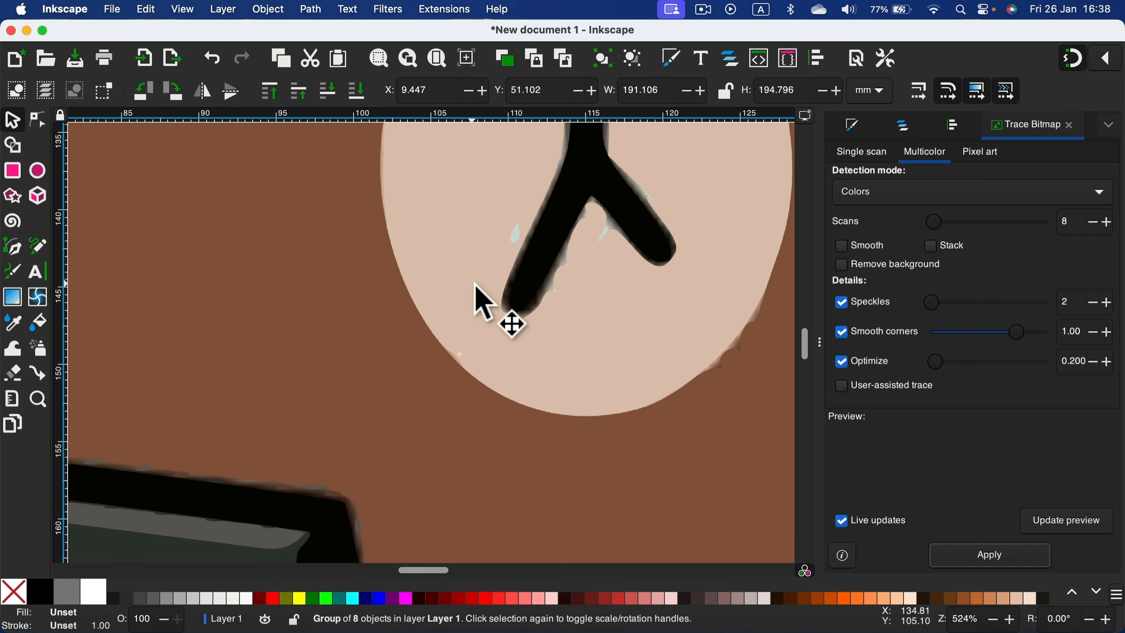
pyautogui.scroll(-10, 505, 390)
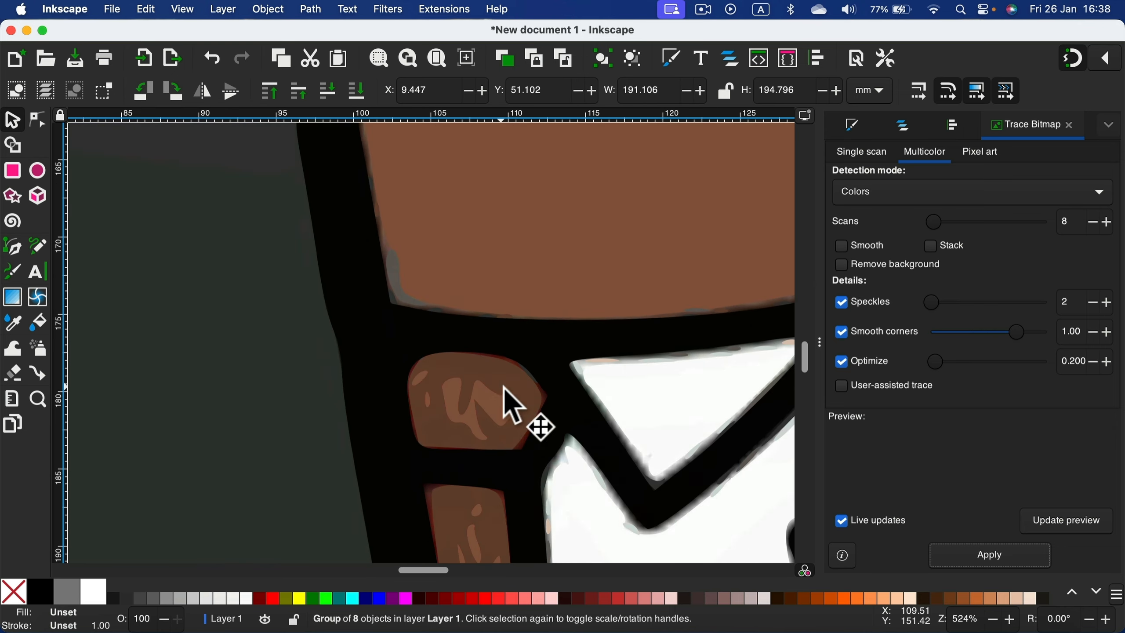
pyautogui.scroll(15, 483, 388)
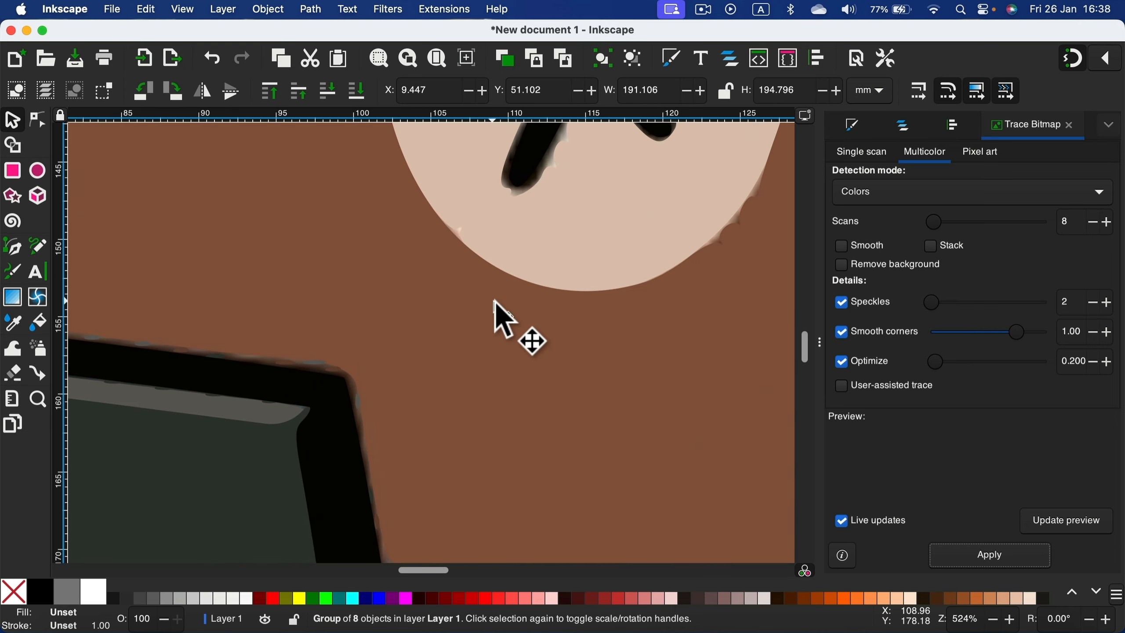
pyautogui.scroll(5, 505, 319)
pyautogui.scroll(8, 495, 302)
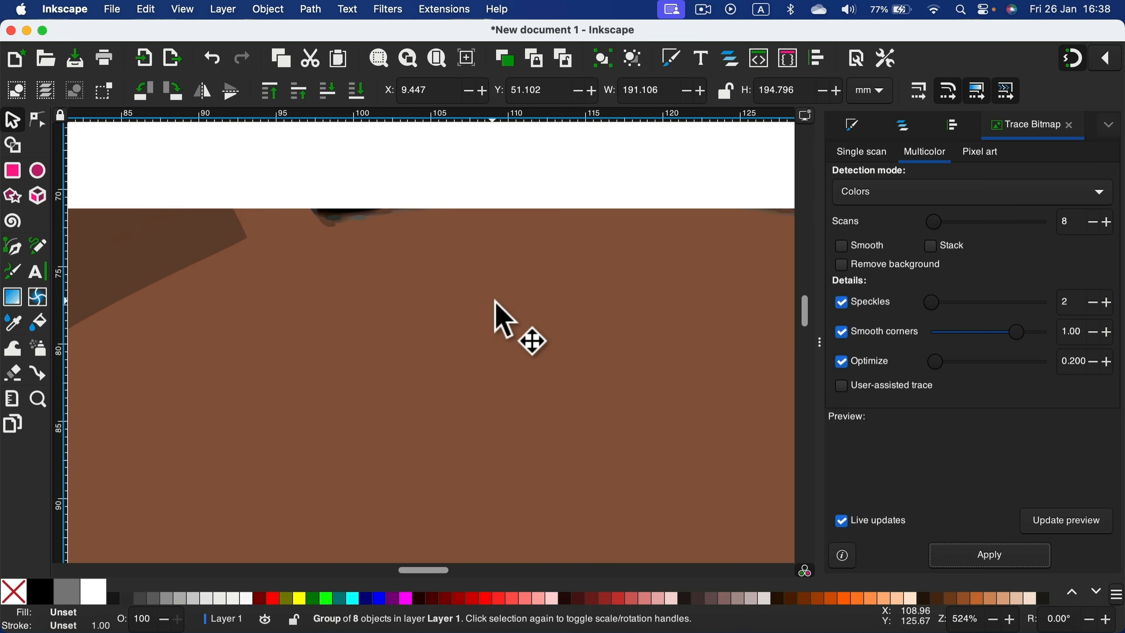
pyautogui.scroll(5, 494, 300)
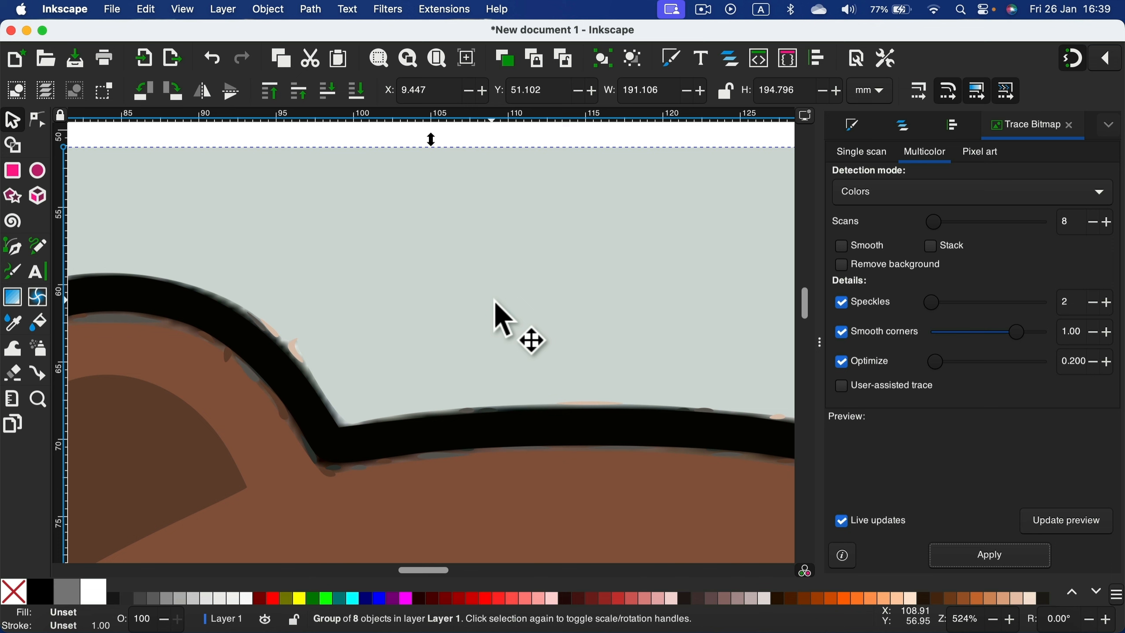
pyautogui.press('-')
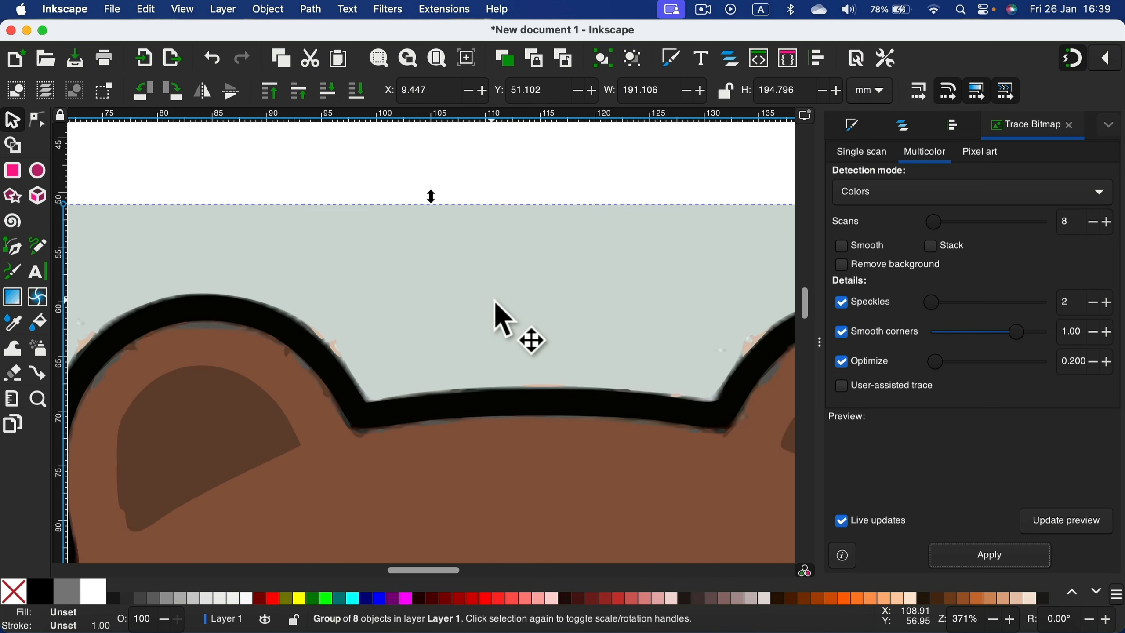
pyautogui.press('-')
pyautogui.press('-')
pyautogui.press('-')
pyautogui.press('-')
pyautogui.press('-')
# Select the muzzle-colored path inside the traced group and show the group's paths in Layers and Objects
pyautogui.click(528, 314)
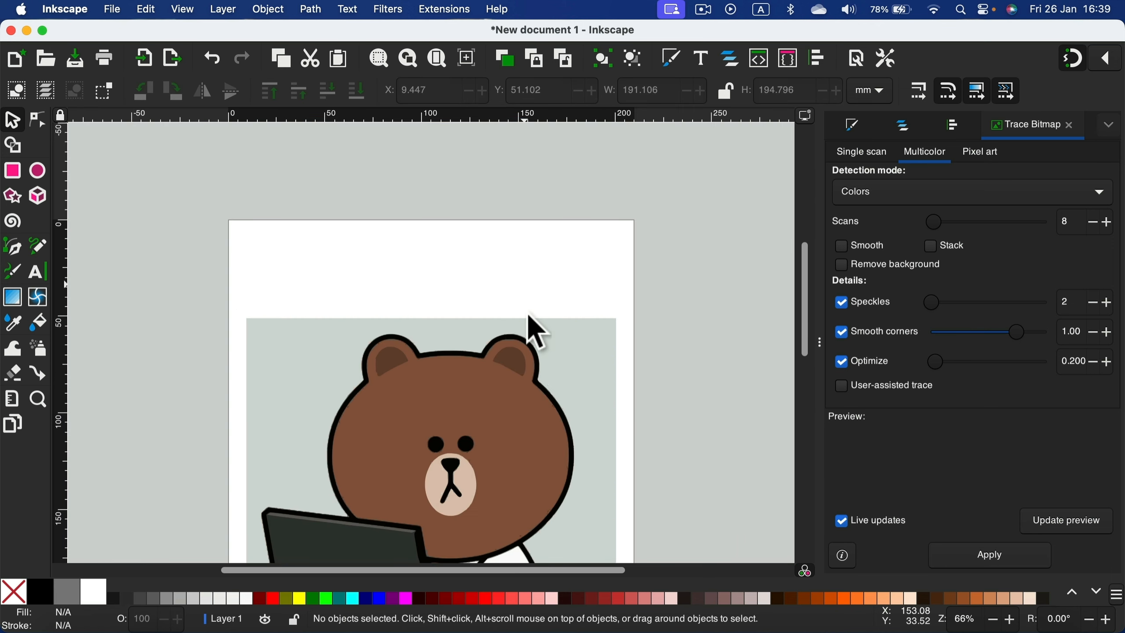
pyautogui.click(528, 415)
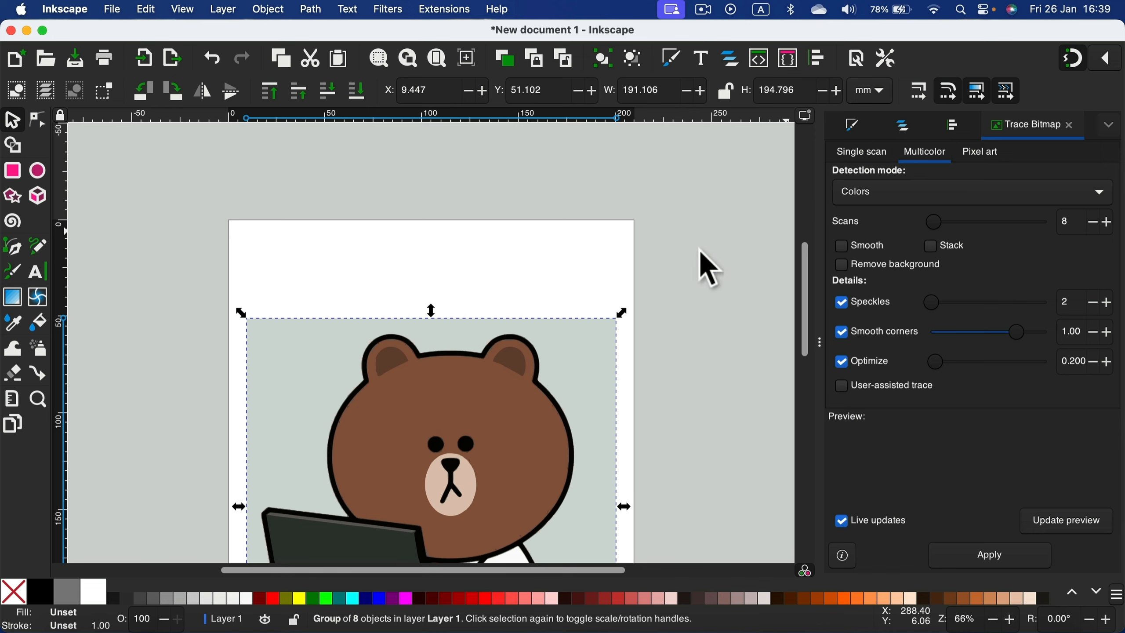
pyautogui.scroll(-3, 495, 460)
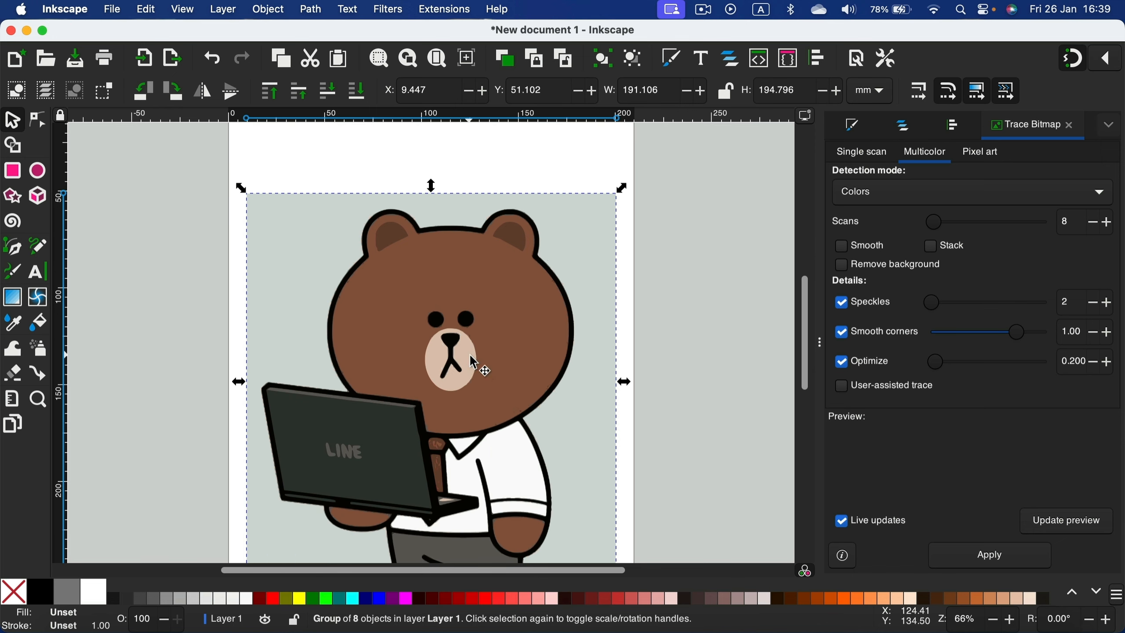
pyautogui.press('Escape')
pyautogui.doubleClick(470, 357)
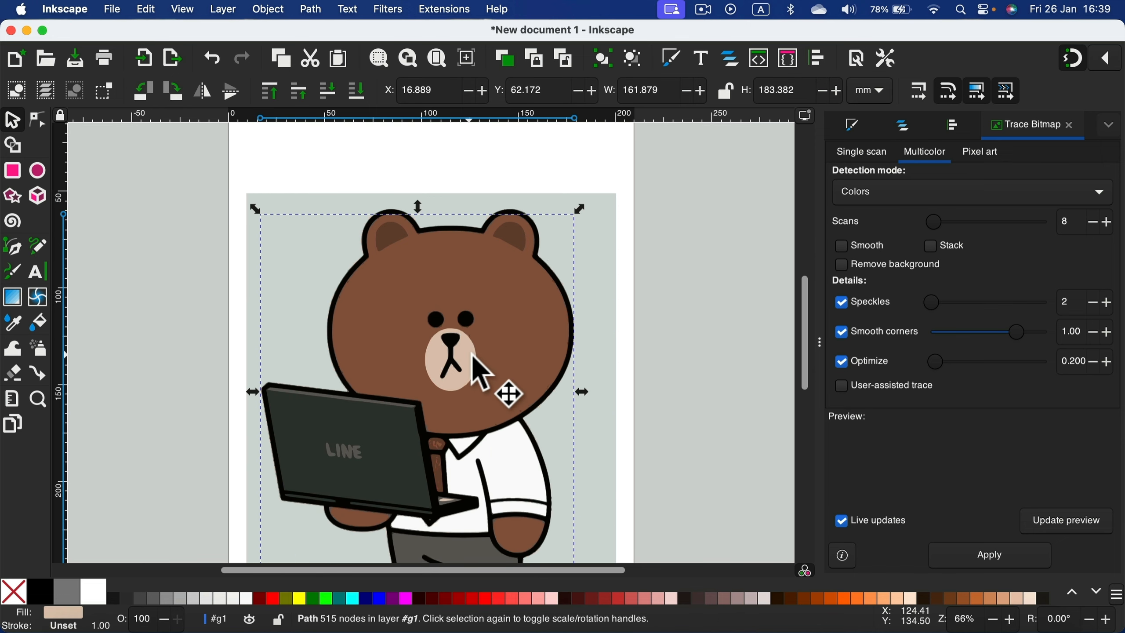
pyautogui.click(903, 130)
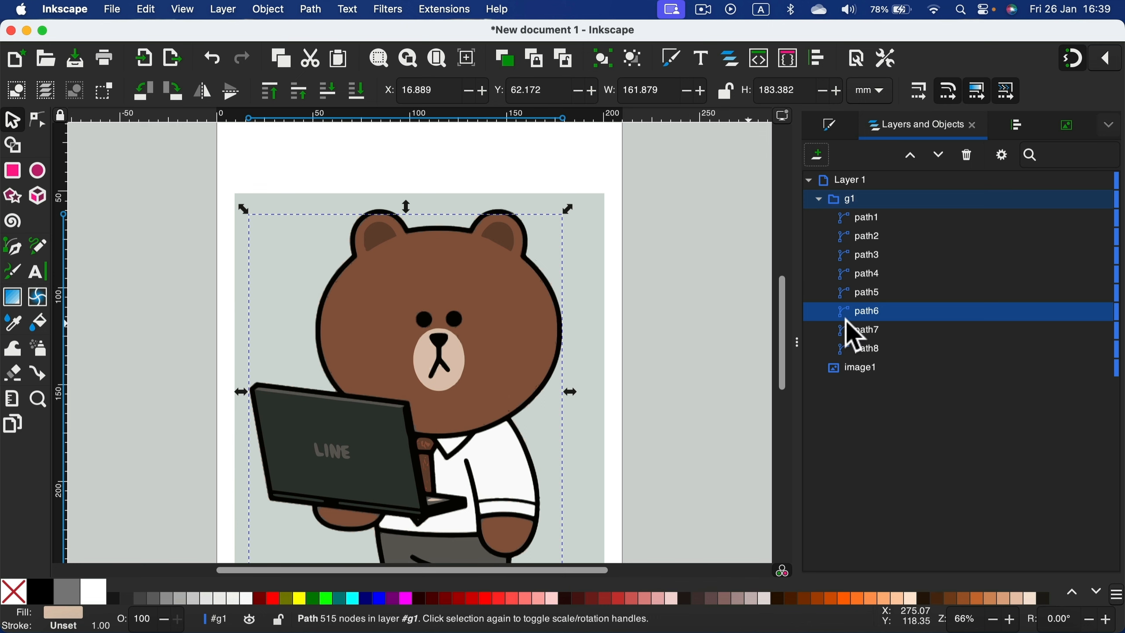
# Try moving the bear's brown path out of the drawing and giving it the green fill 438c4aff, and undo both changes
pyautogui.moveTo(525, 323); pyautogui.dragTo(642, 204)
pyautogui.press('super+z')
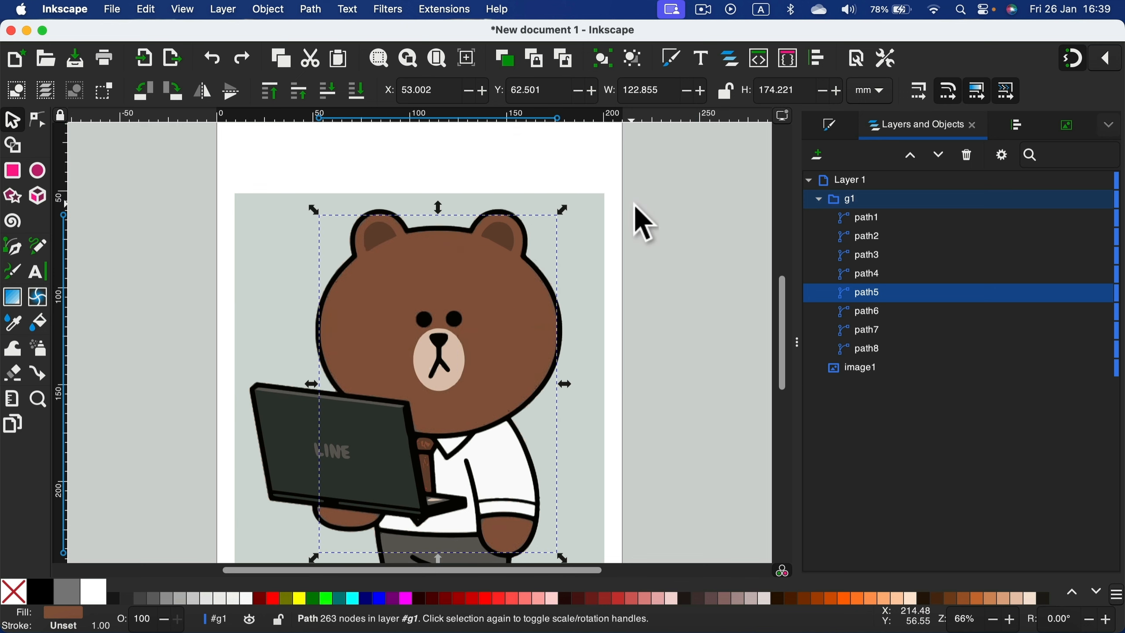
pyautogui.click(66, 614)
pyautogui.click(901, 358)
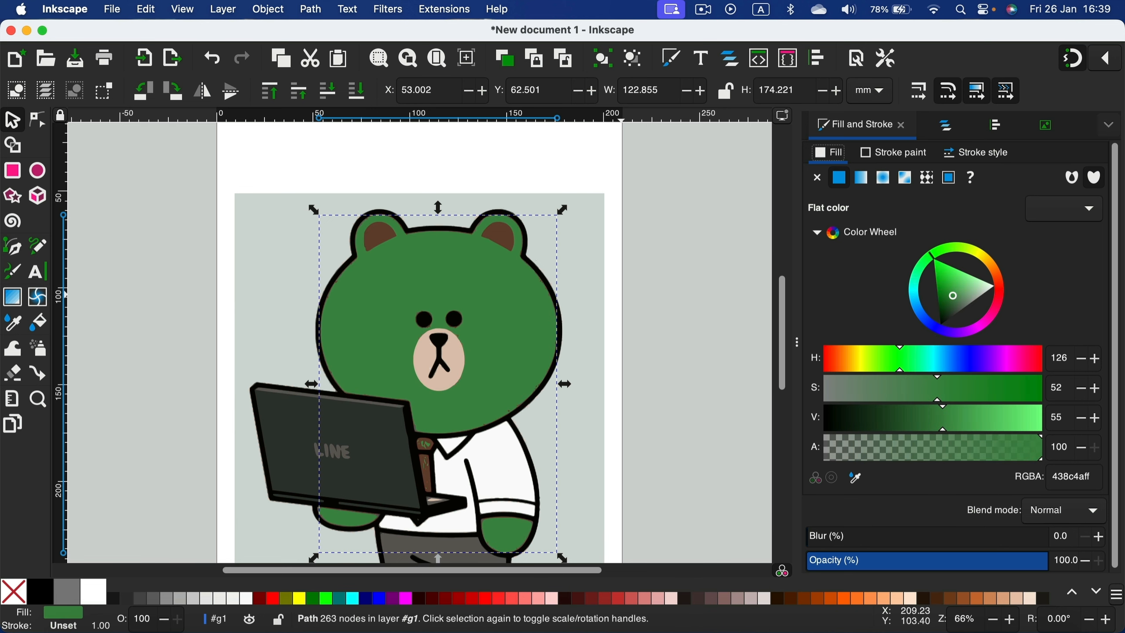
pyautogui.press('super+z')
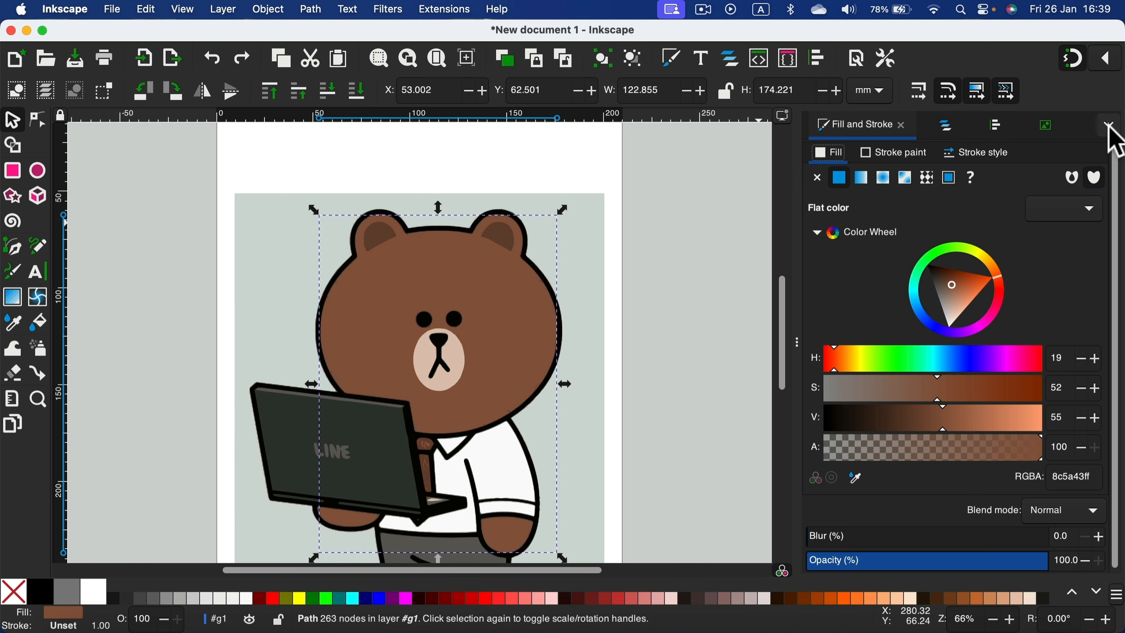
pyautogui.click(663, 310)
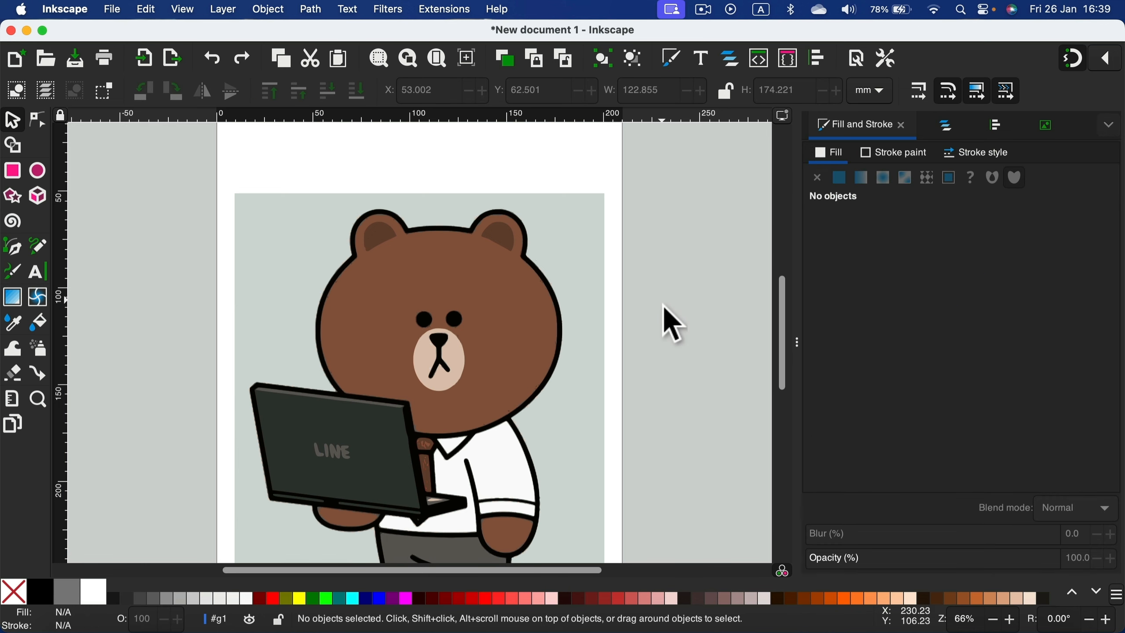
pyautogui.scroll(-5, 660, 320)
pyautogui.scroll(3, 659, 320)
pyautogui.scroll(2, 660, 320)
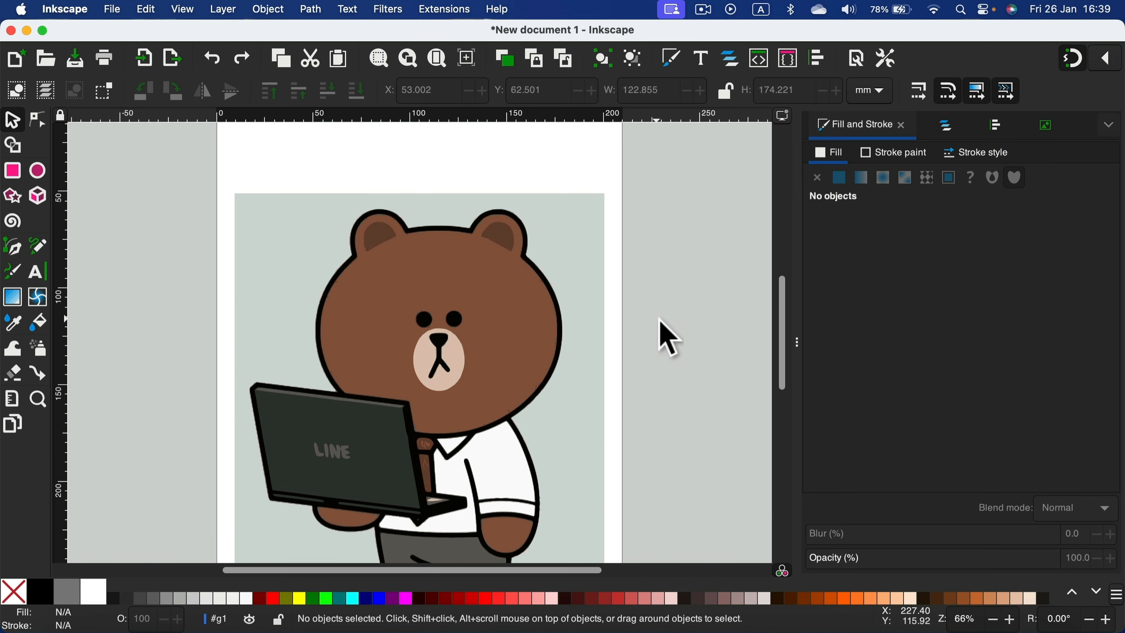
pyautogui.scroll(-2, 660, 320)
pyautogui.scroll(2, 657, 319)
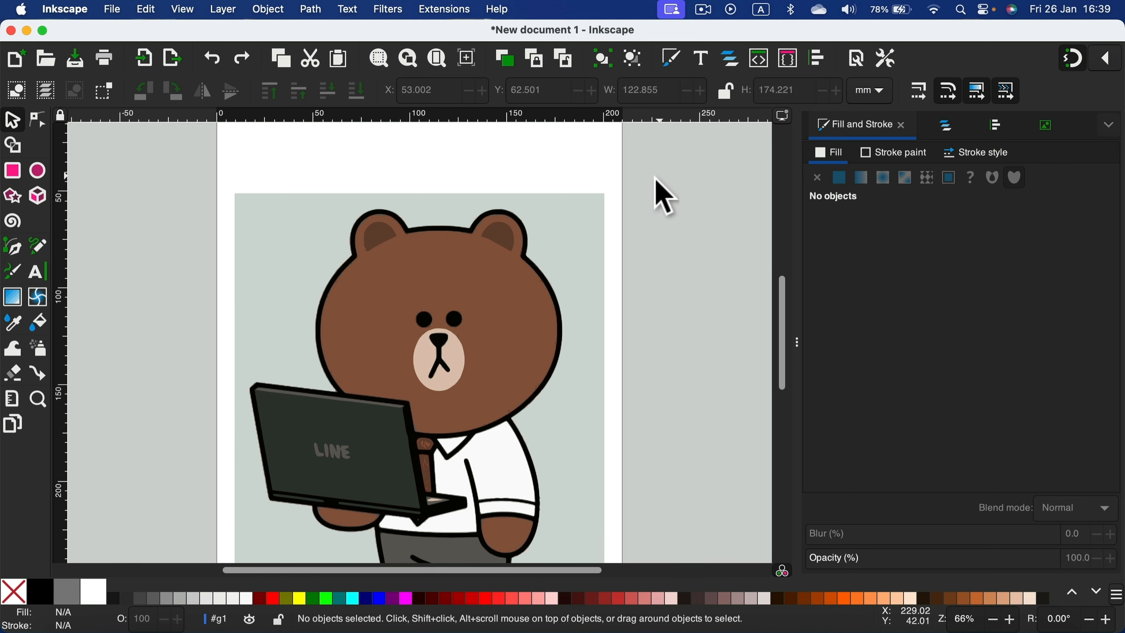
# Delete the pale gray-green background path and the remaining background behind the traced bear
pyautogui.click(603, 209)
pyautogui.moveTo(585, 251)
pyautogui.mouseDown()
pyautogui.moveTo(604, 205)
pyautogui.moveTo(536, 180)
pyautogui.mouseUp()
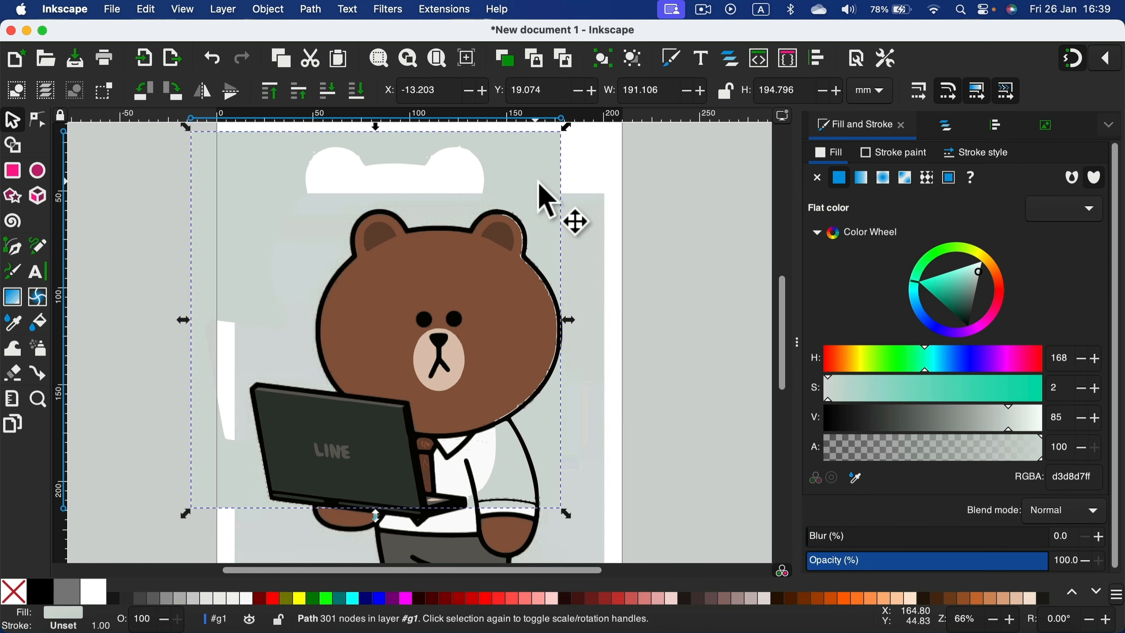
pyautogui.press('Delete')
pyautogui.click(585, 217)
pyautogui.press('Delete')
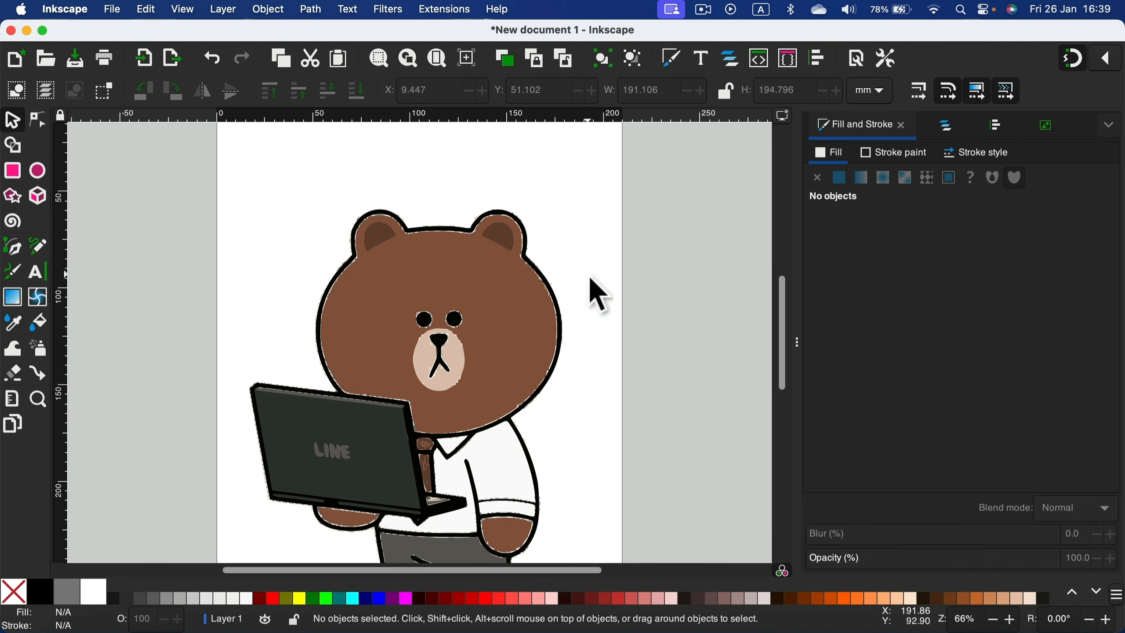
pyautogui.scroll(-5, 423, 341)
pyautogui.scroll(5, 432, 368)
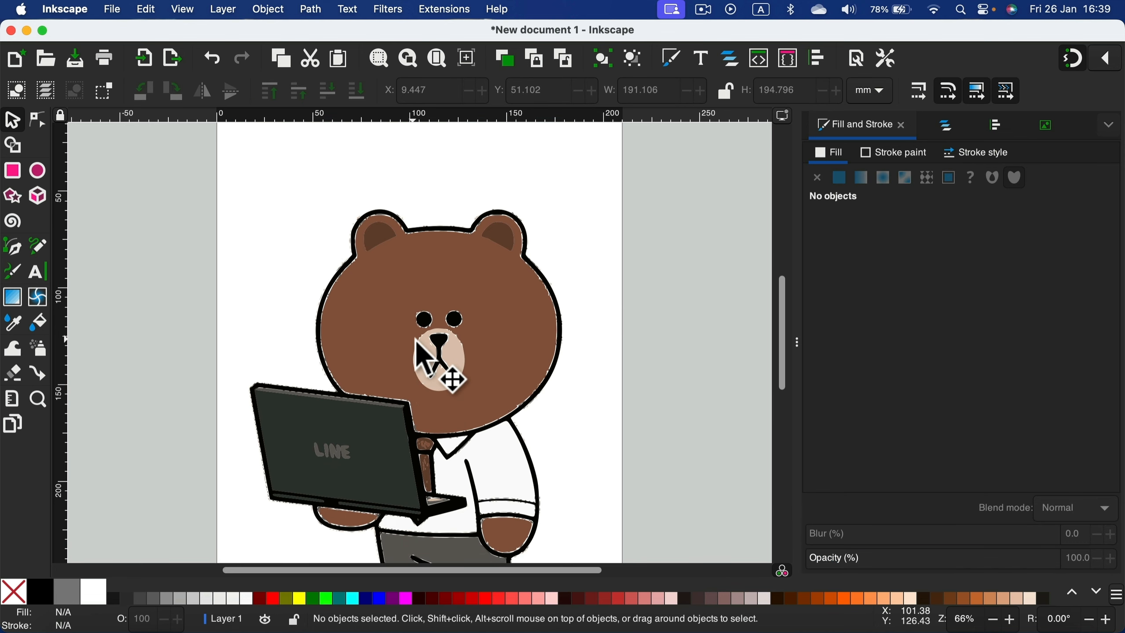
pyautogui.scroll(-3, 445, 275)
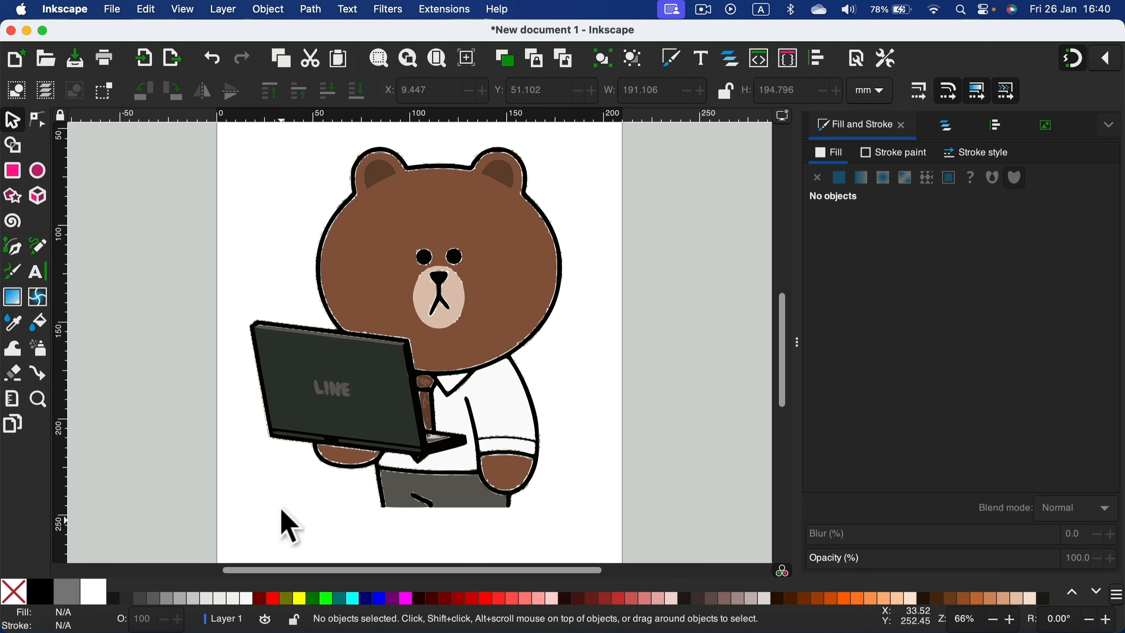
# Open the export settings for the page and choose Plain SVG (*.svg) as the file format
pyautogui.click(113, 10)
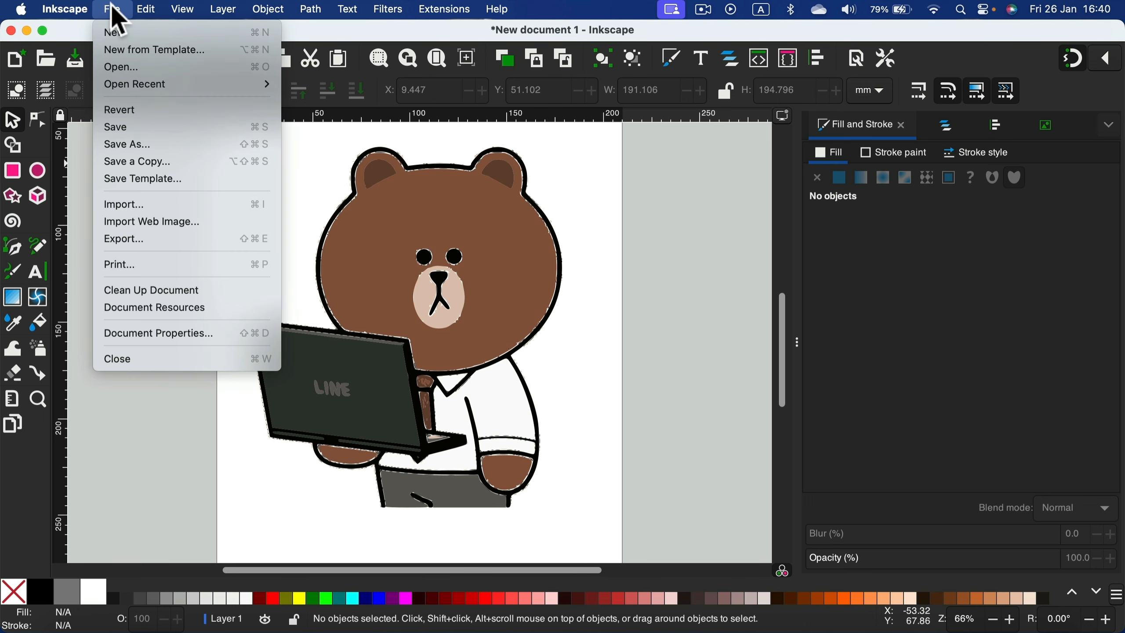
pyautogui.click(125, 240)
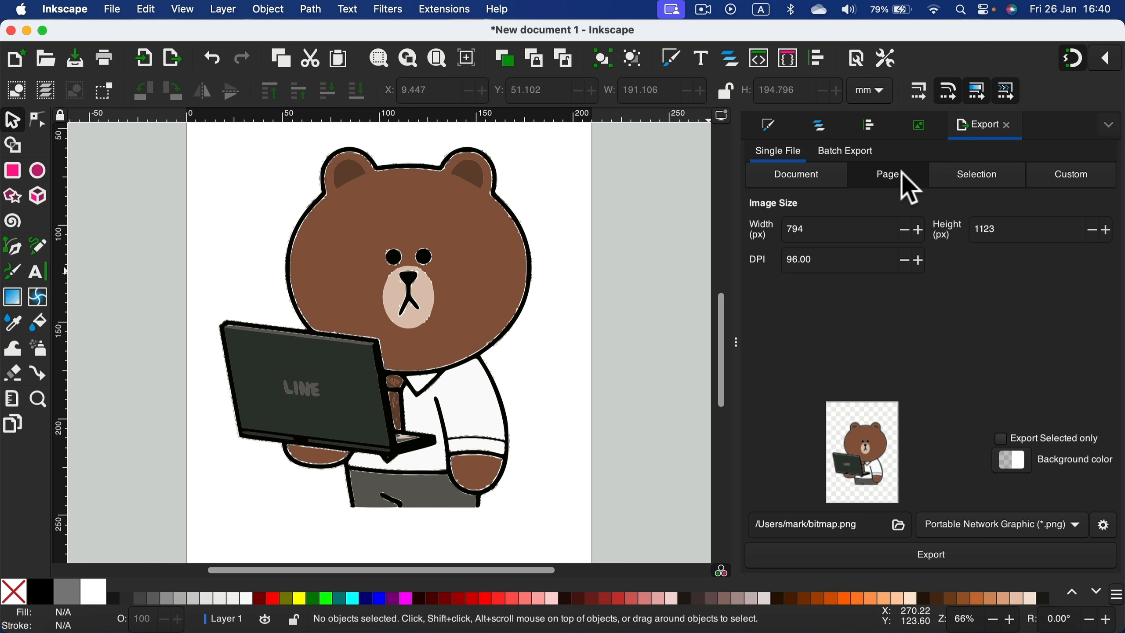
pyautogui.click(1075, 523)
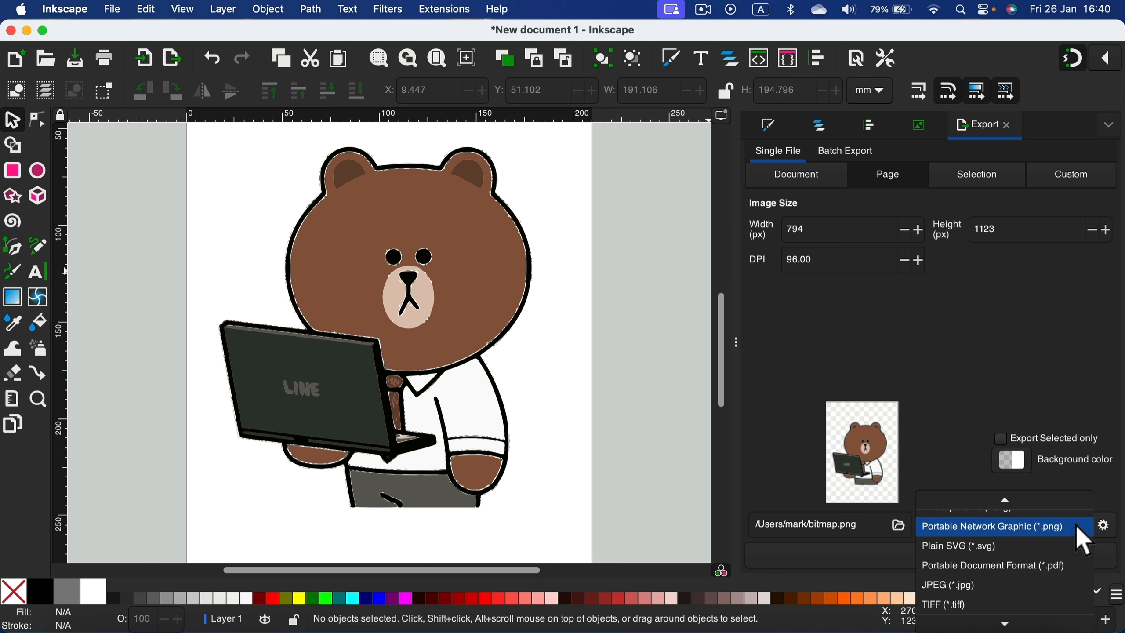
pyautogui.click(971, 548)
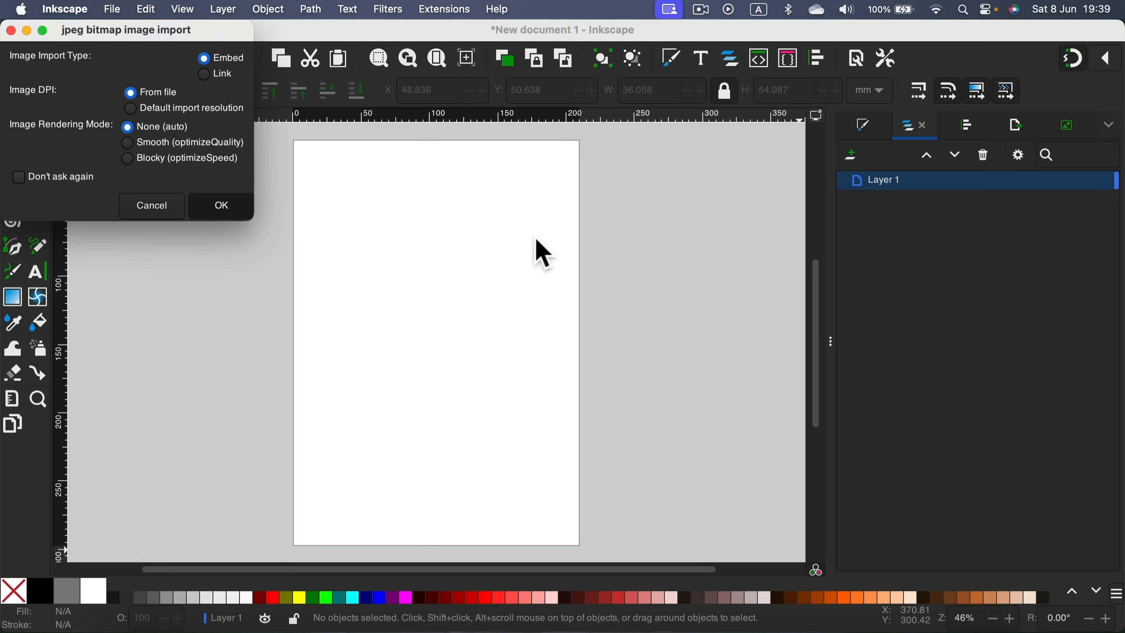
# Import the JPEG photo as an embedded image, with DPI from file and rendering mode None (auto)
pyautogui.press('Return')
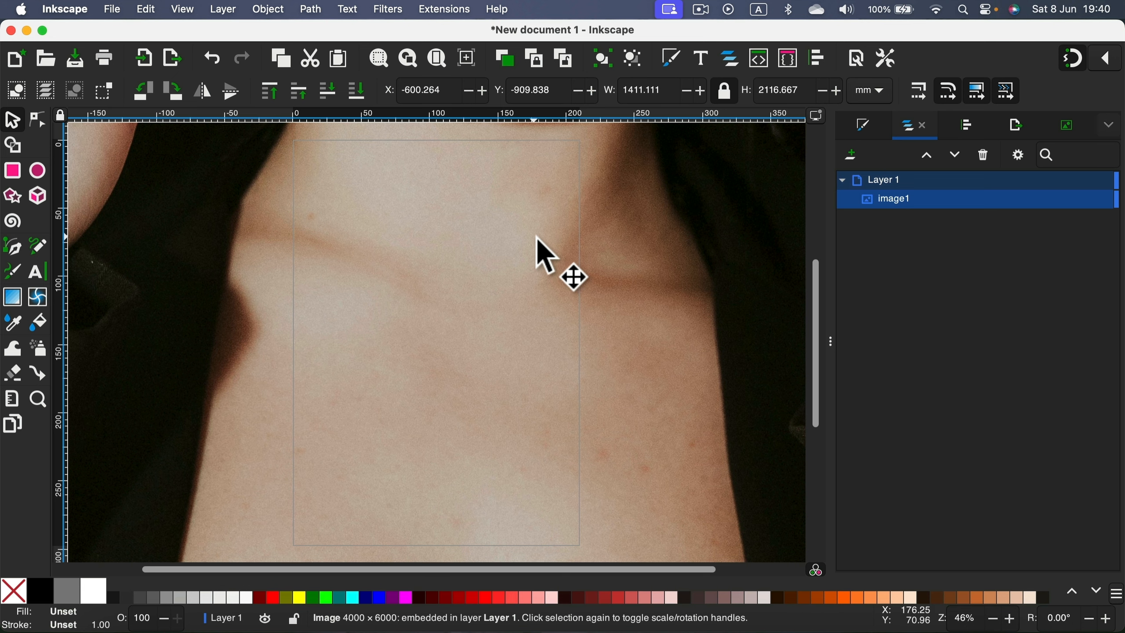
pyautogui.scroll(-4, 537, 237)
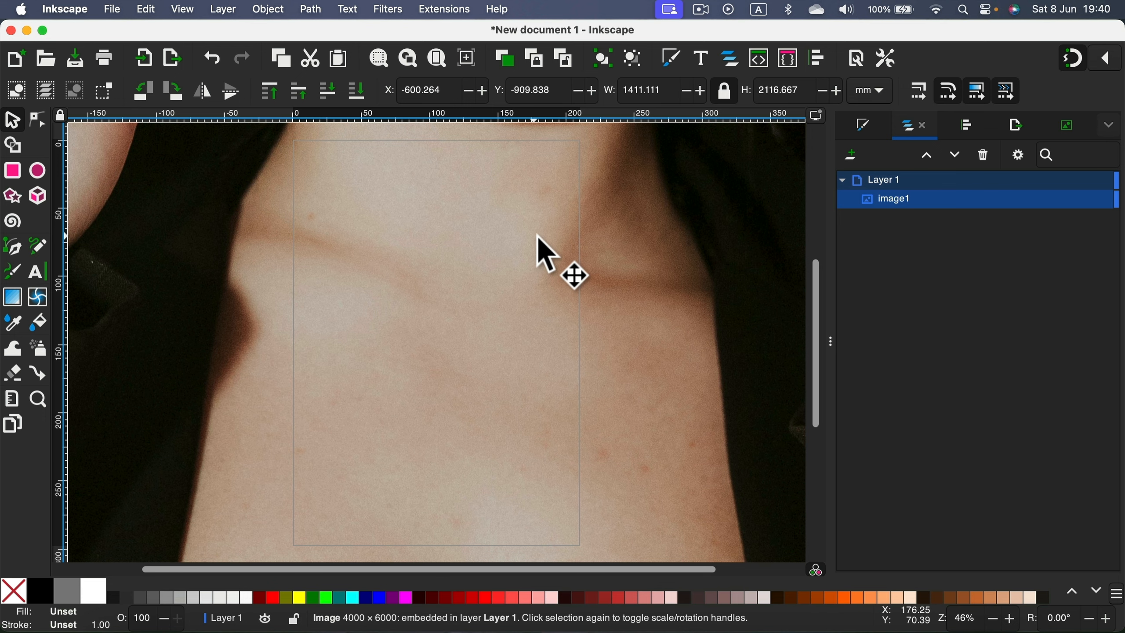
pyautogui.scroll(-2, 537, 239)
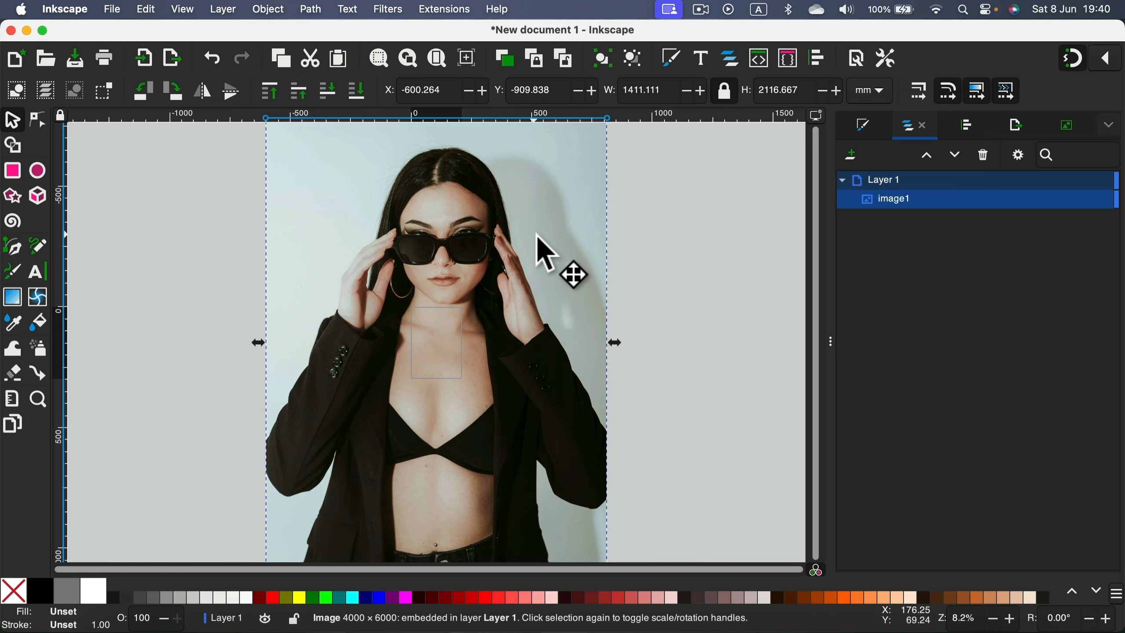
pyautogui.click(687, 215)
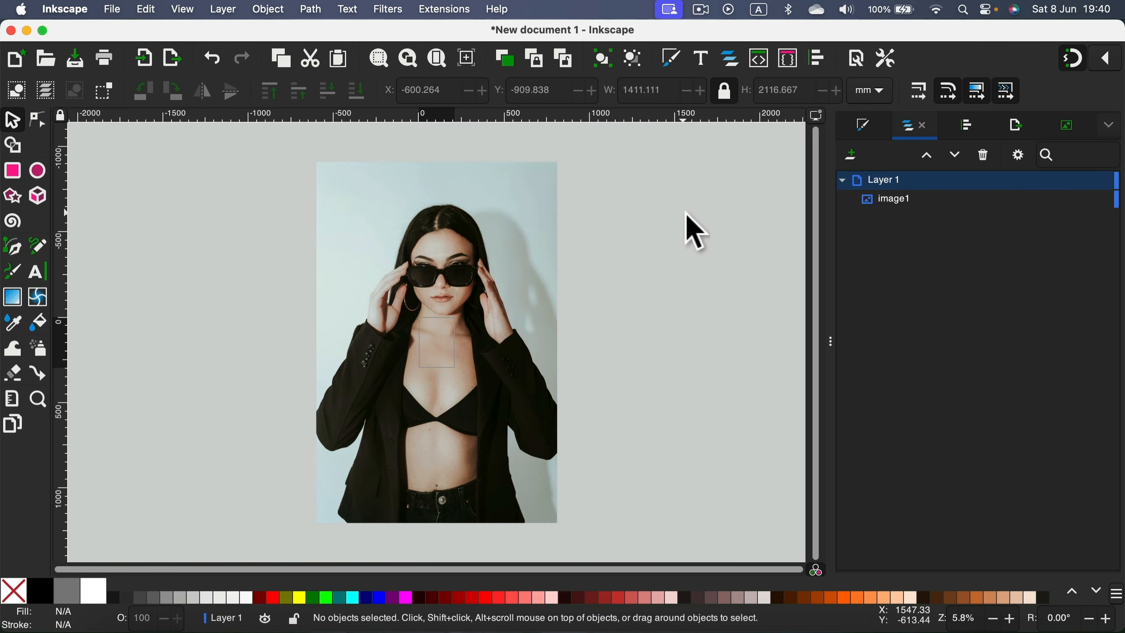
# Scale the photo down with its proportions locked to about 143 × 215 mm so it fits within the page
pyautogui.click(548, 205)
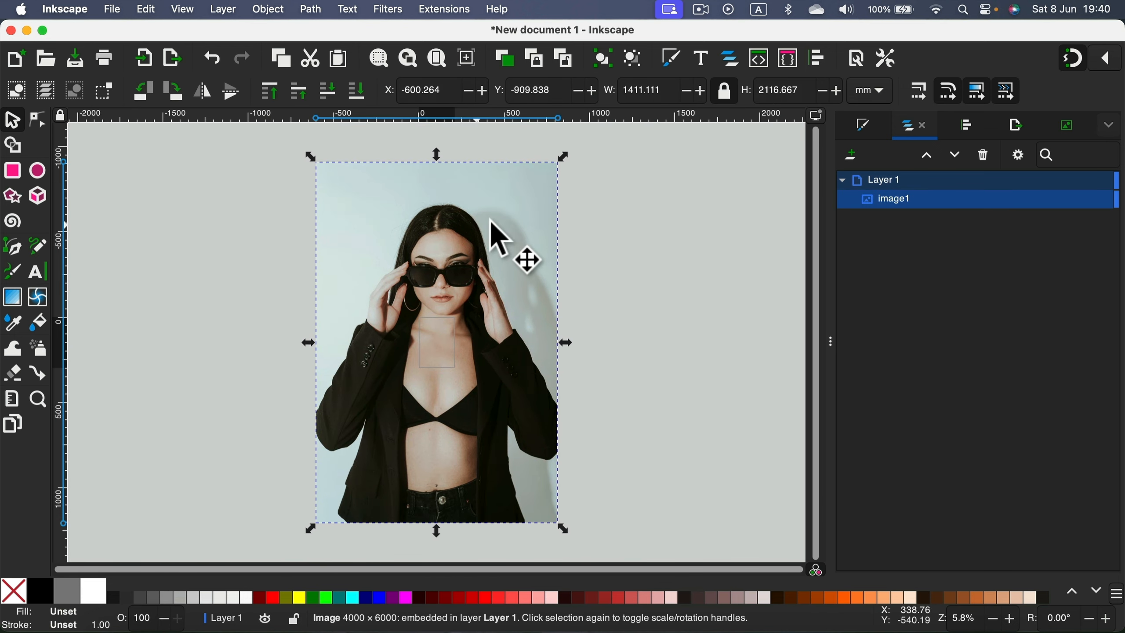
pyautogui.click(732, 89)
pyautogui.click(731, 90)
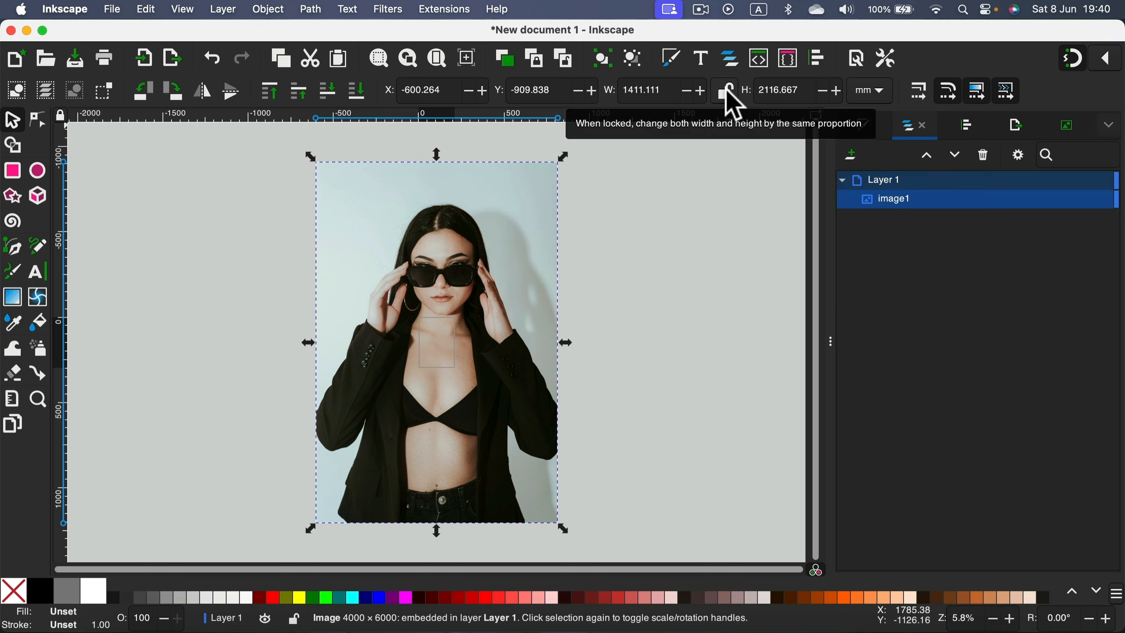
pyautogui.click(727, 87)
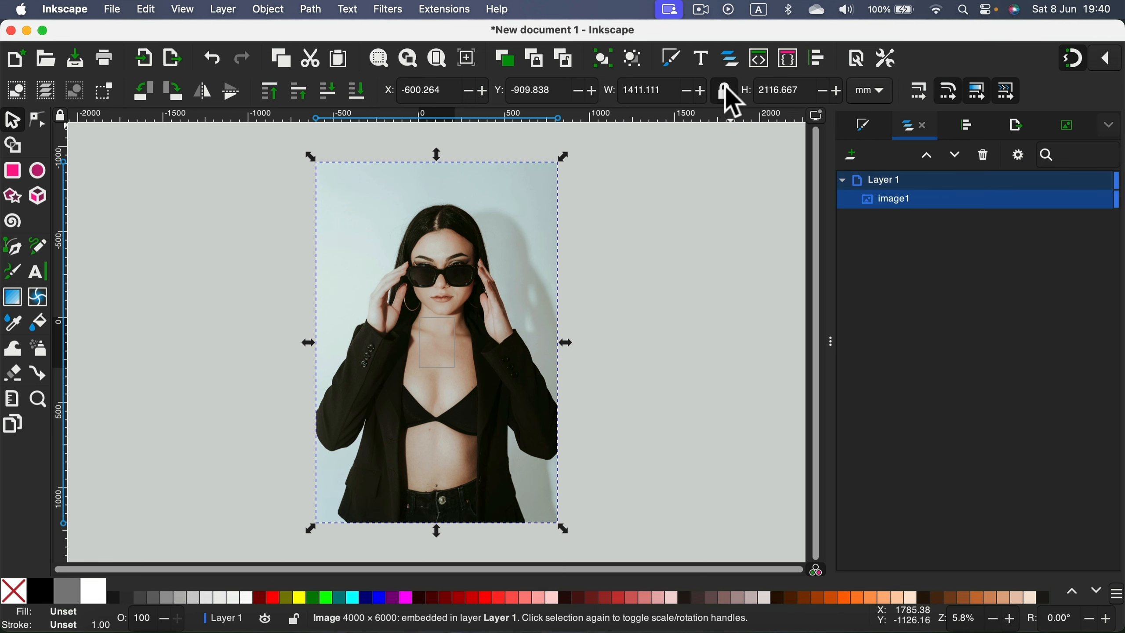
pyautogui.moveTo(566, 529); pyautogui.dragTo(440, 343)
pyautogui.click(547, 385)
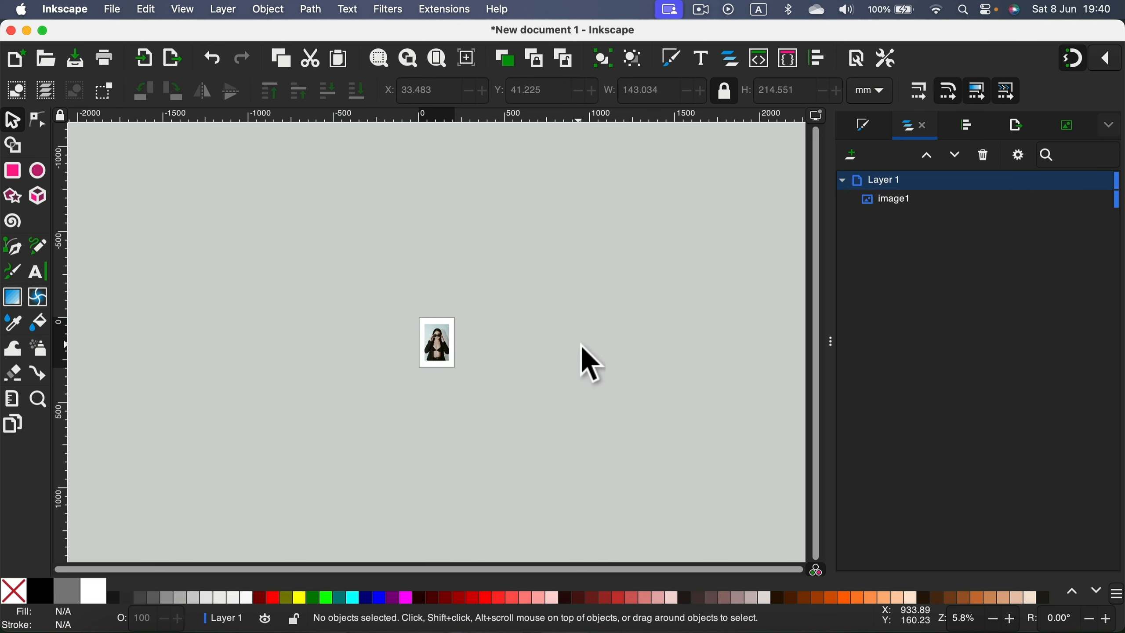
pyautogui.press('5')
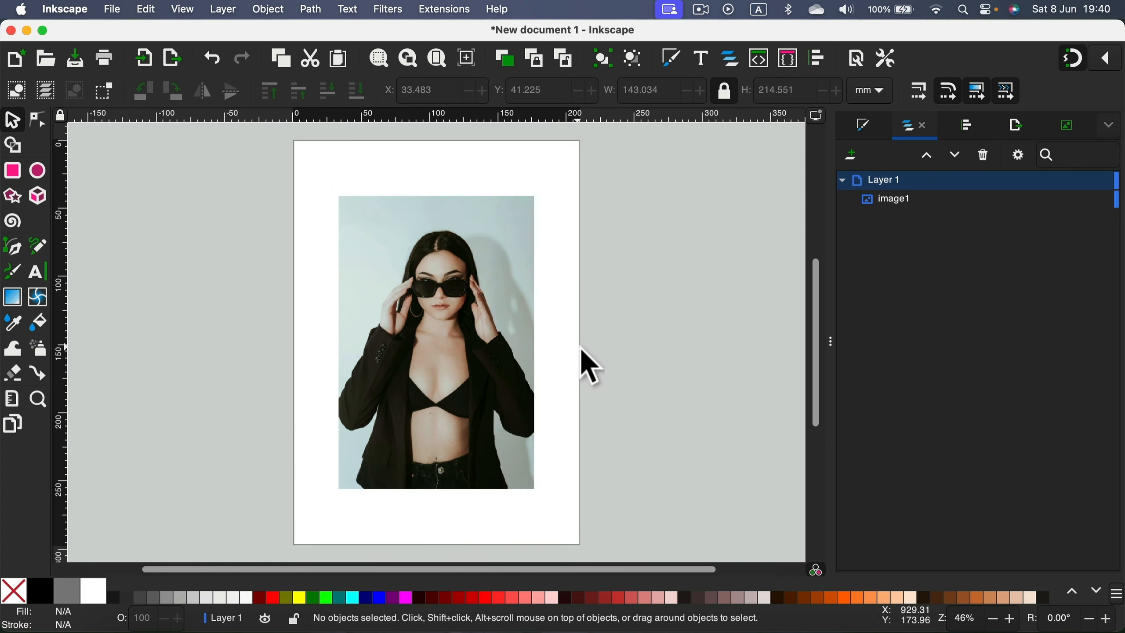
pyautogui.press('+')
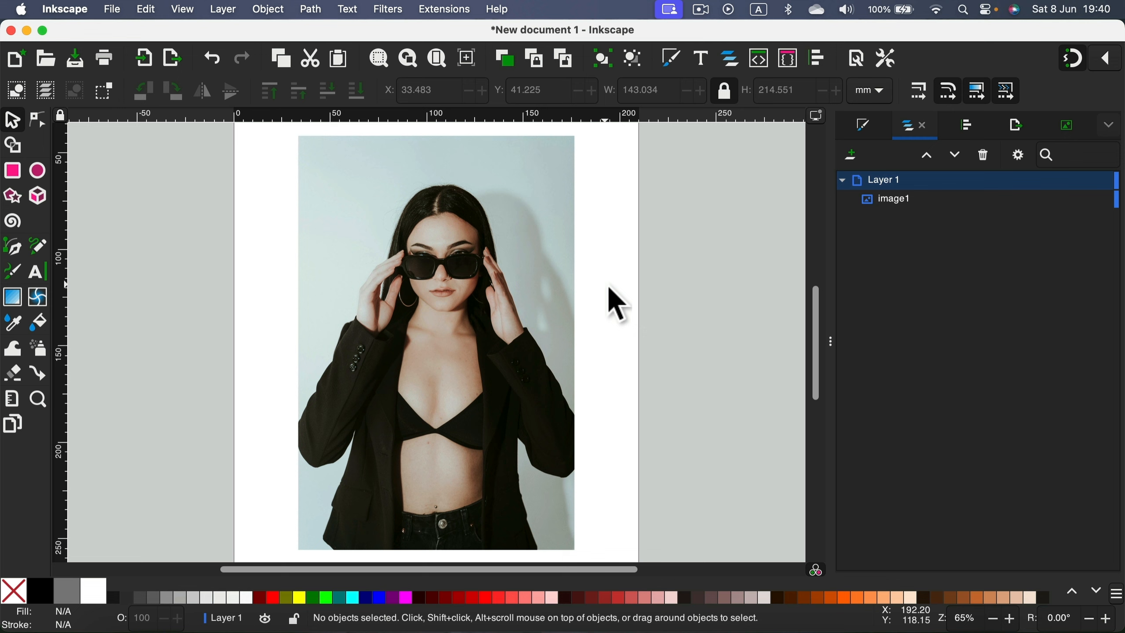
# Draw an unfilled, black-outlined rectangle about 86 × 85 mm overlapping the photo's upper-left corner
pyautogui.scroll(5, 618, 288)
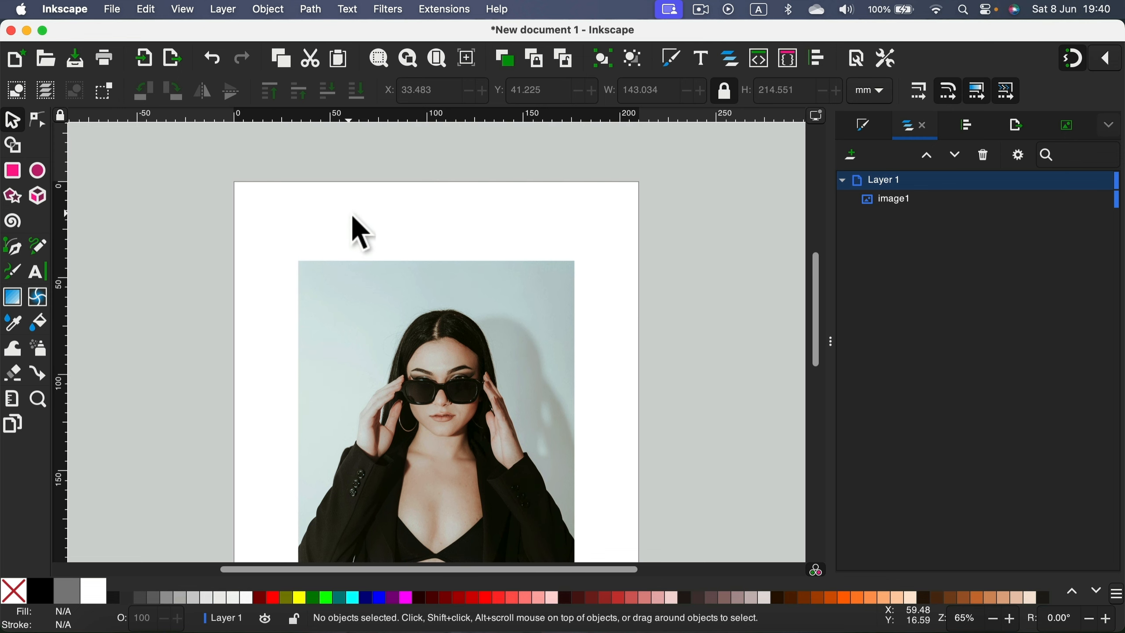
pyautogui.click(14, 172)
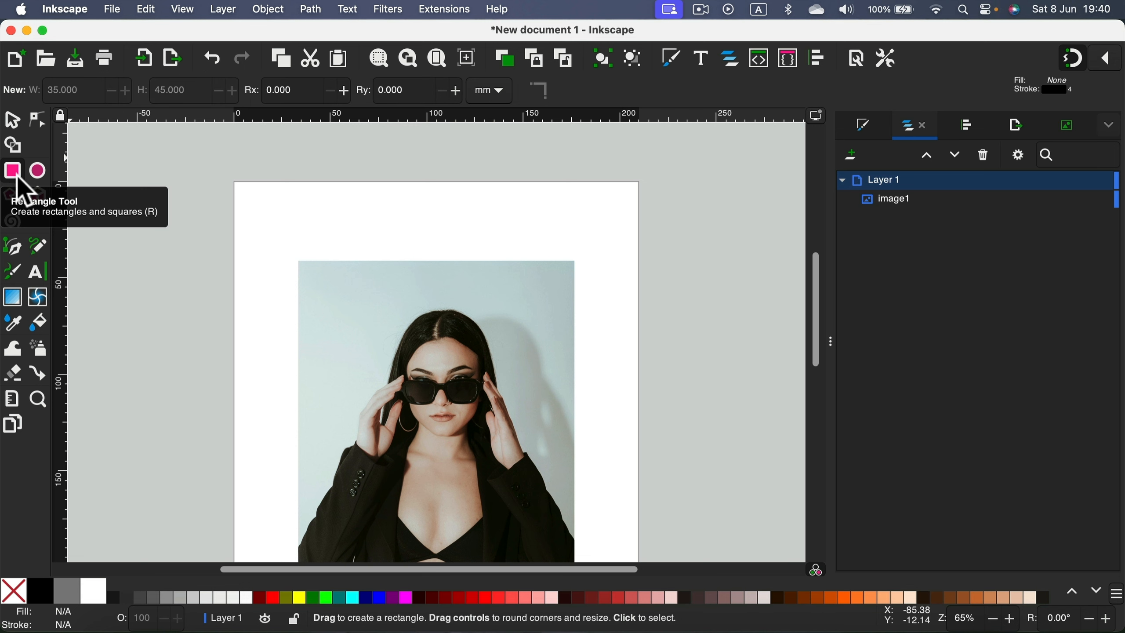
pyautogui.moveTo(280, 229); pyautogui.dragTo(447, 392)
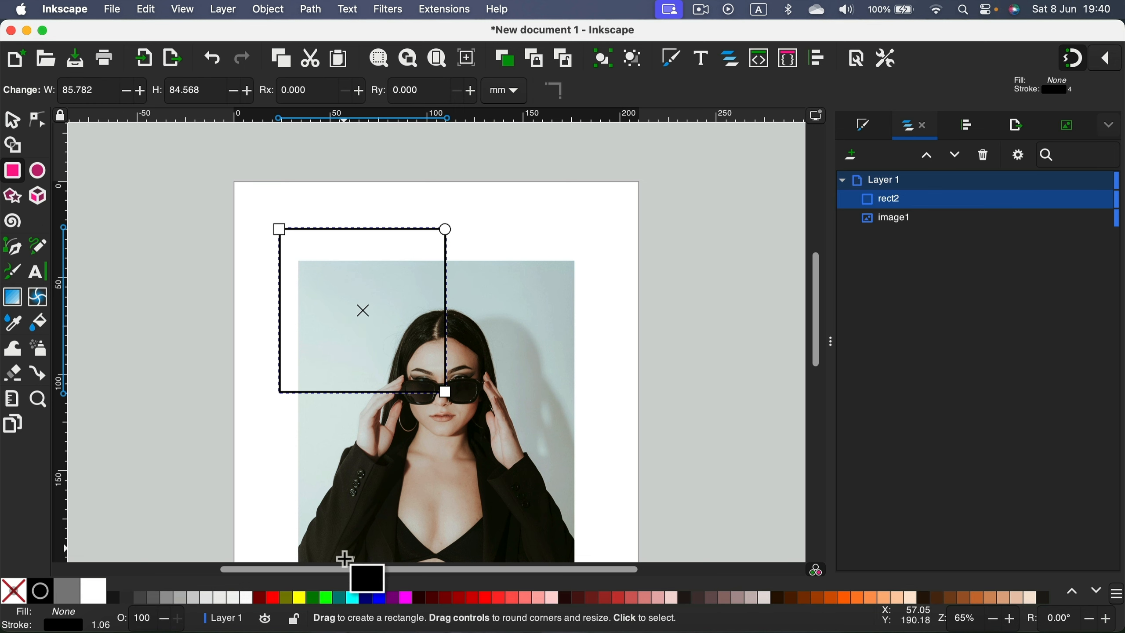
# Try a bright green fill on the rectangle and remove the fill again
pyautogui.click(327, 597)
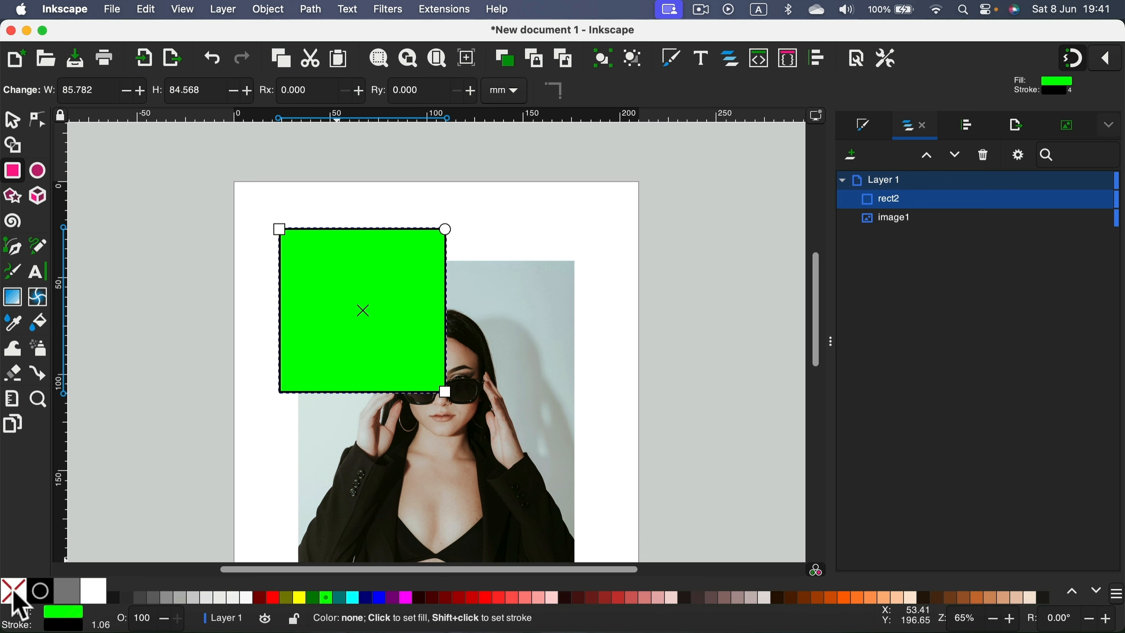
pyautogui.click(18, 605)
pyautogui.moveTo(40, 591); pyautogui.dragTo(13, 127)
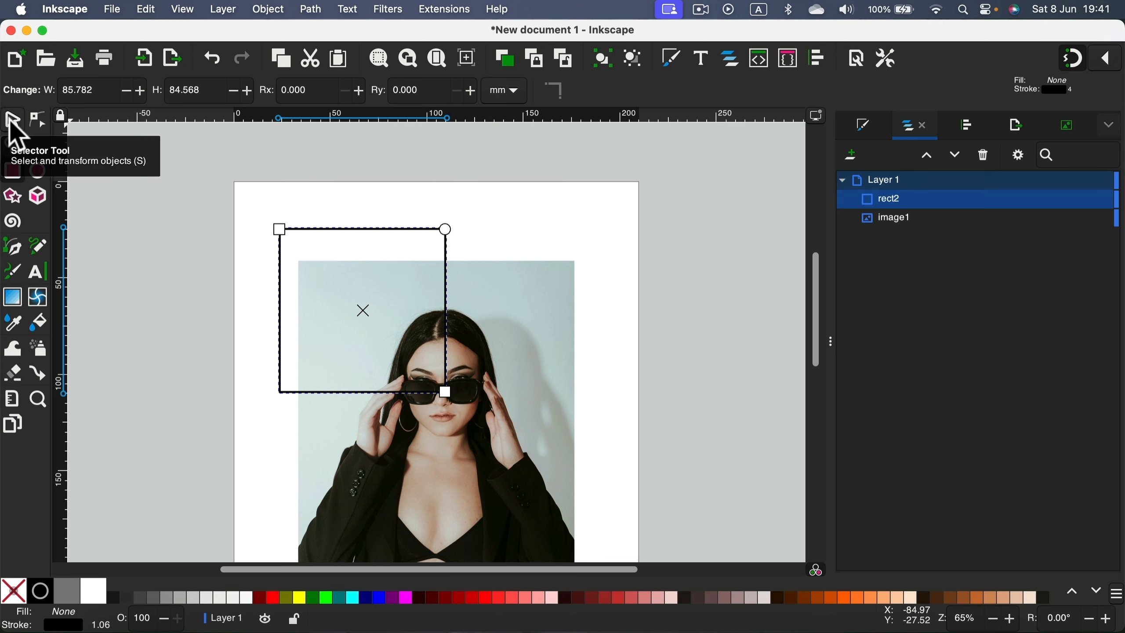
# Select the rectangle by its outline and unlock its width-to-height proportion, keeping millimetres as the unit
pyautogui.click(13, 124)
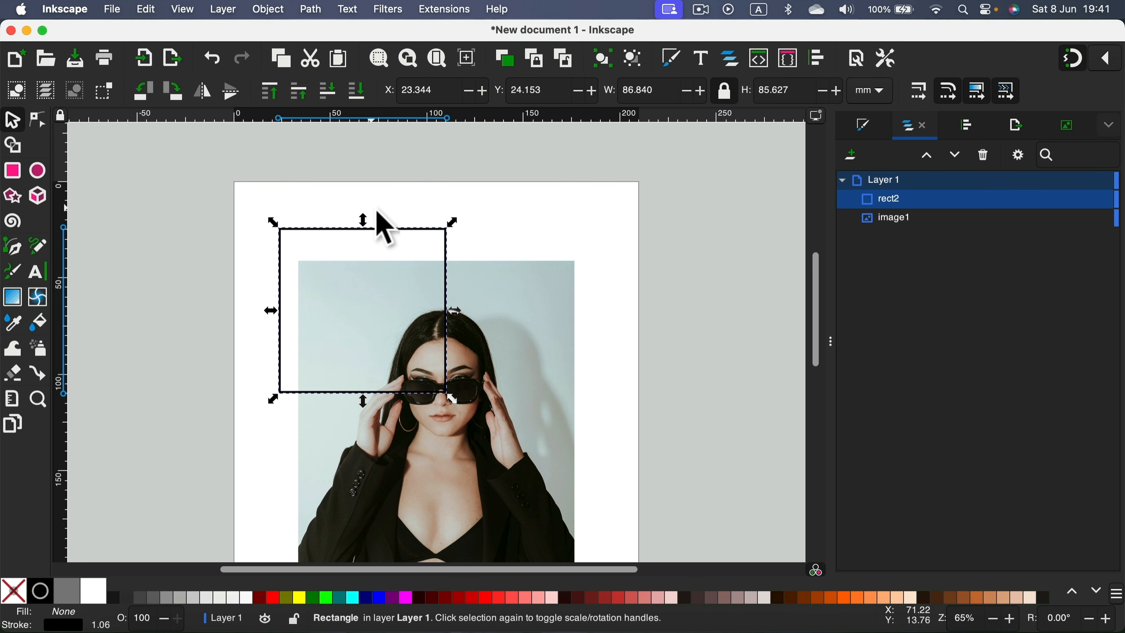
pyautogui.click(389, 223)
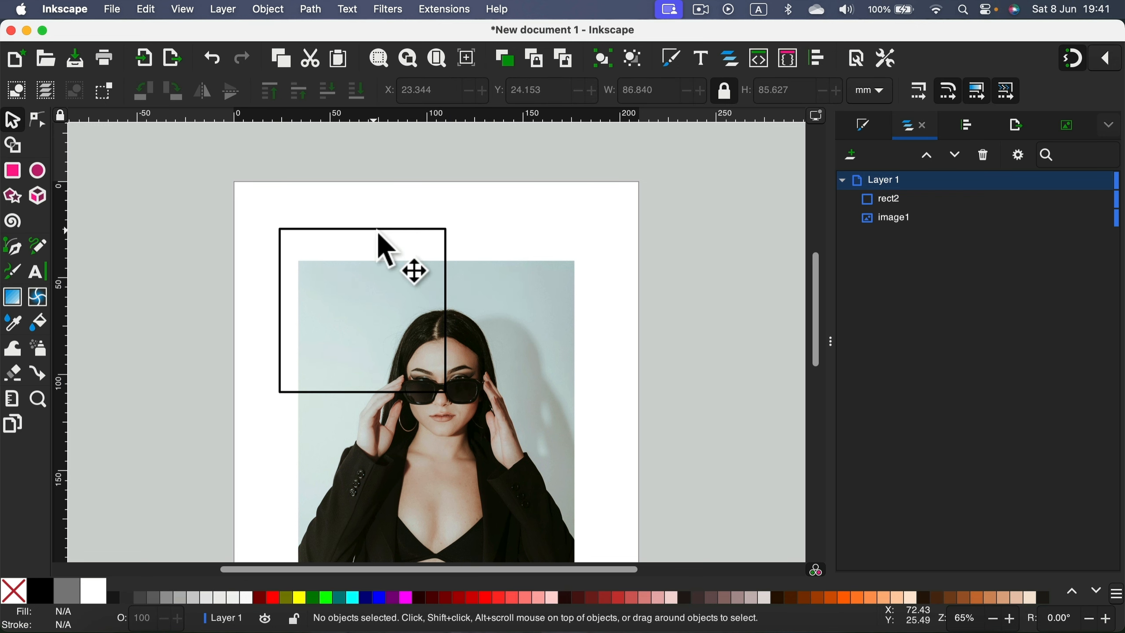
pyautogui.click(379, 230)
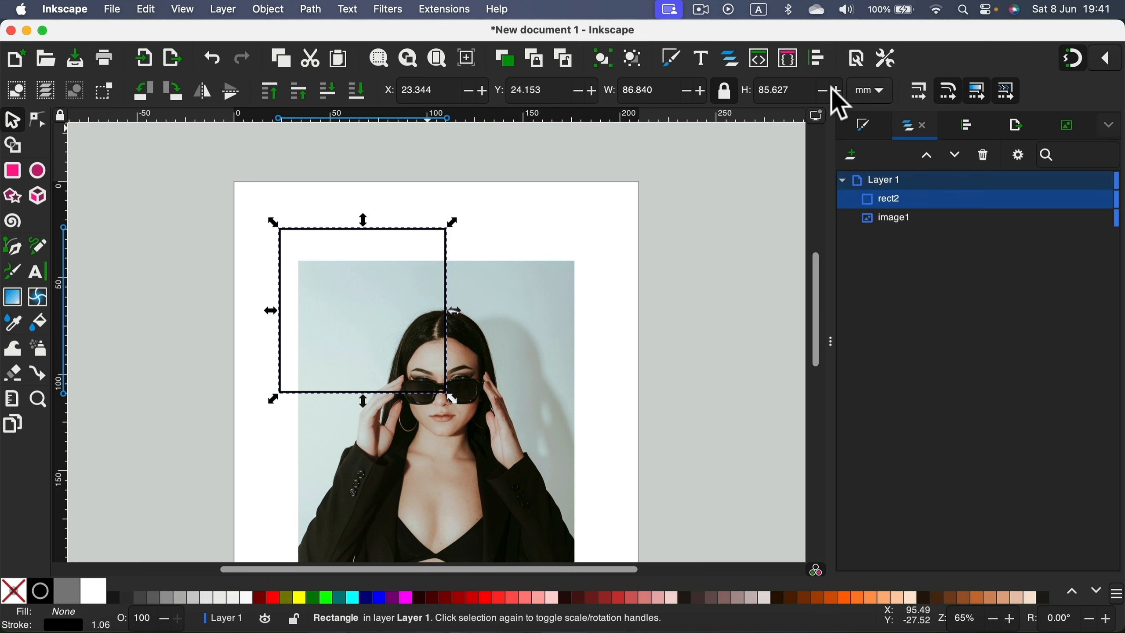
pyautogui.click(725, 92)
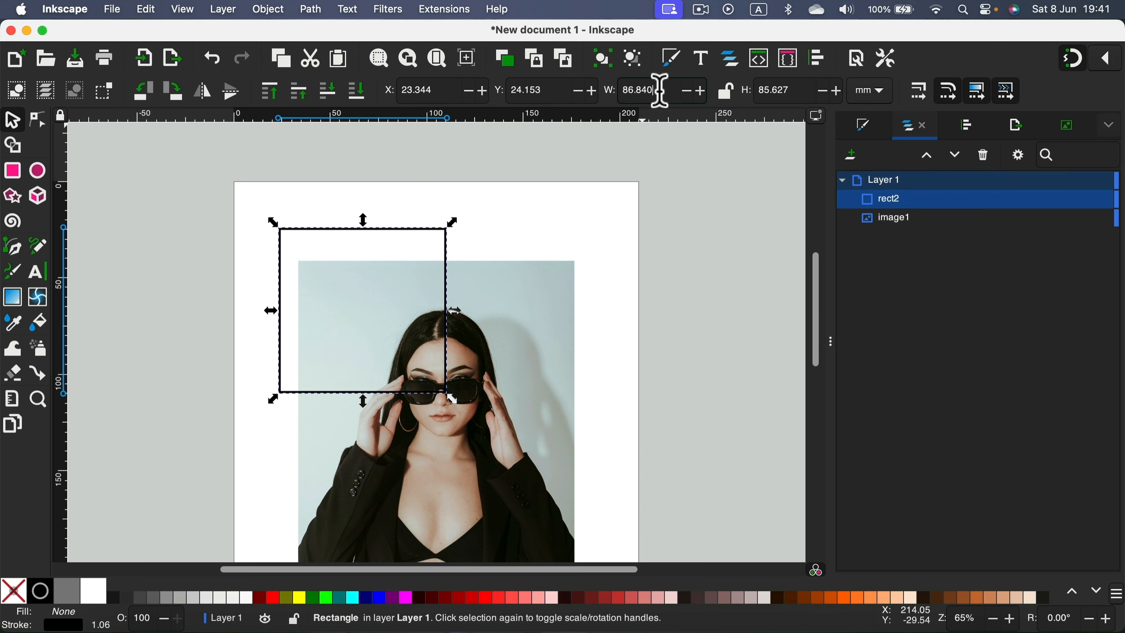
pyautogui.click(869, 91)
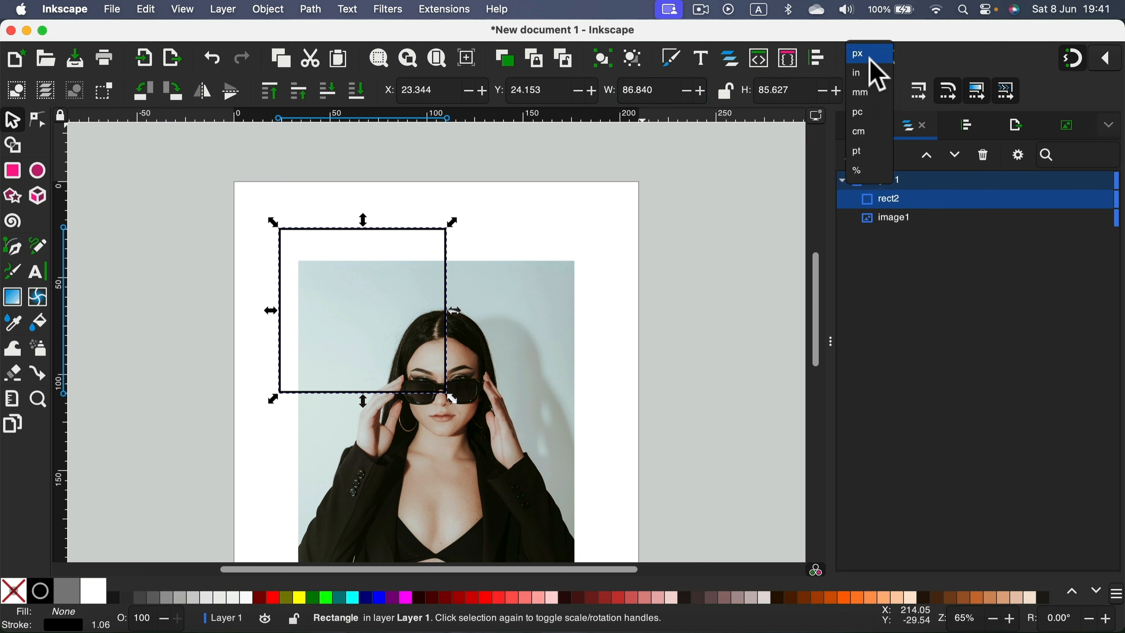
pyautogui.click(871, 96)
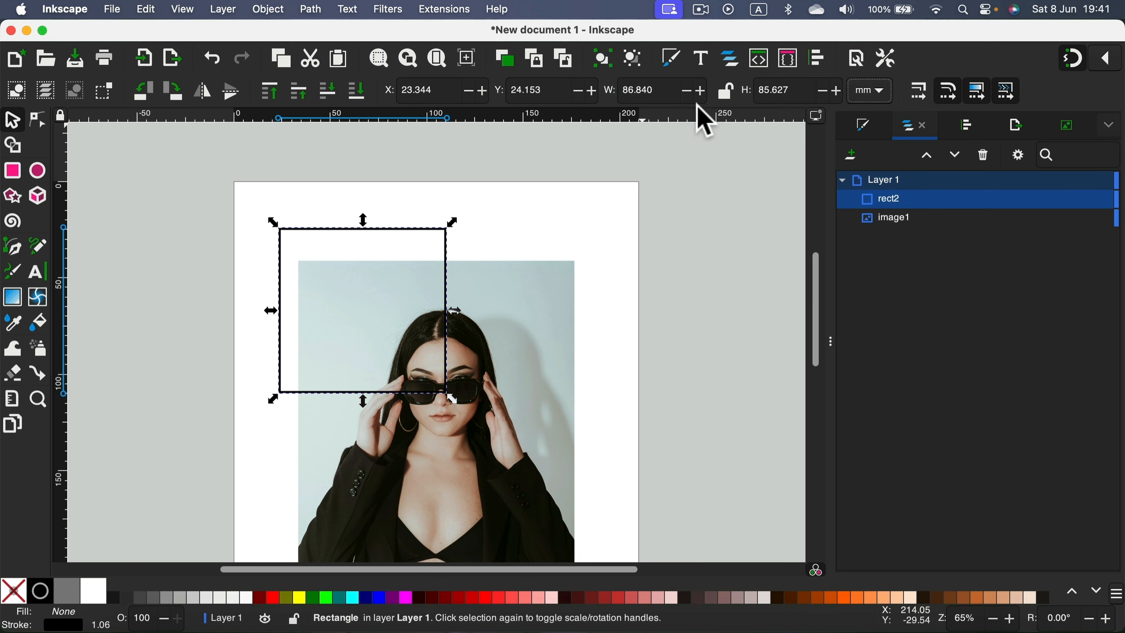
# Set the rectangle's width to 100 mm and its height to 200 mm, and lock its proportions
pyautogui.moveTo(673, 87); pyautogui.dragTo(596, 94)
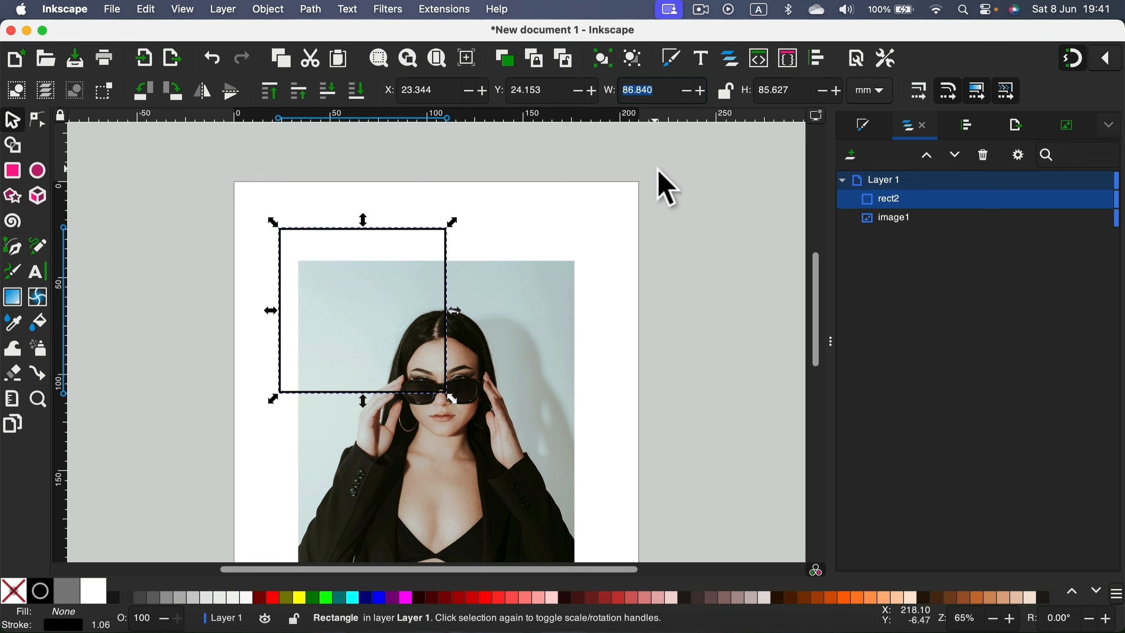
pyautogui.write('100')
pyautogui.press('Return')
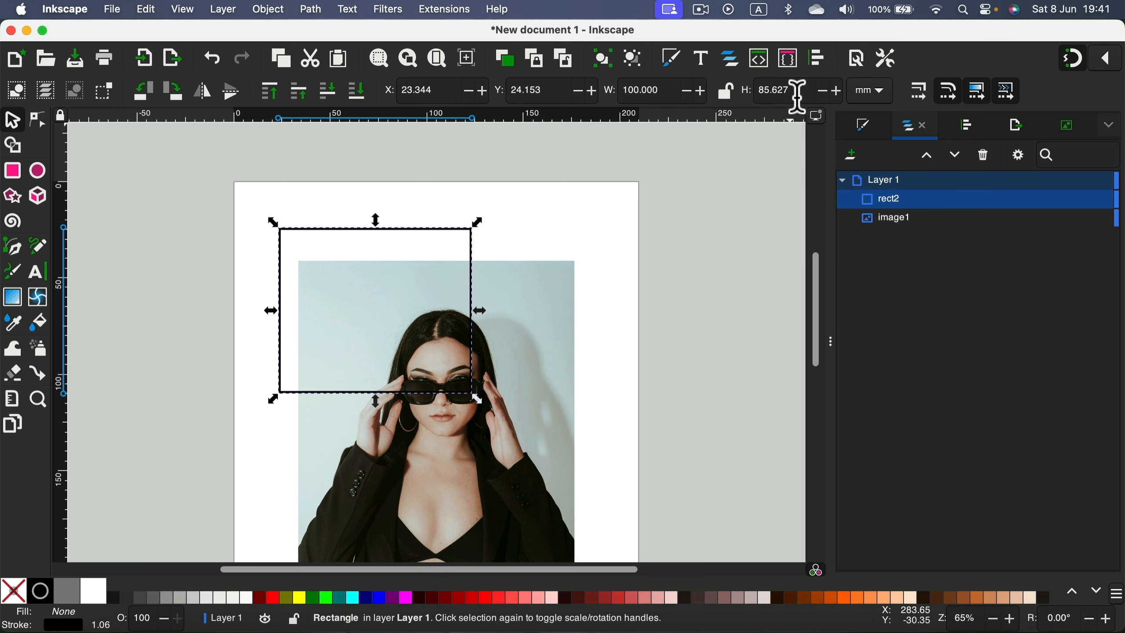
pyautogui.moveTo(797, 91); pyautogui.dragTo(735, 89)
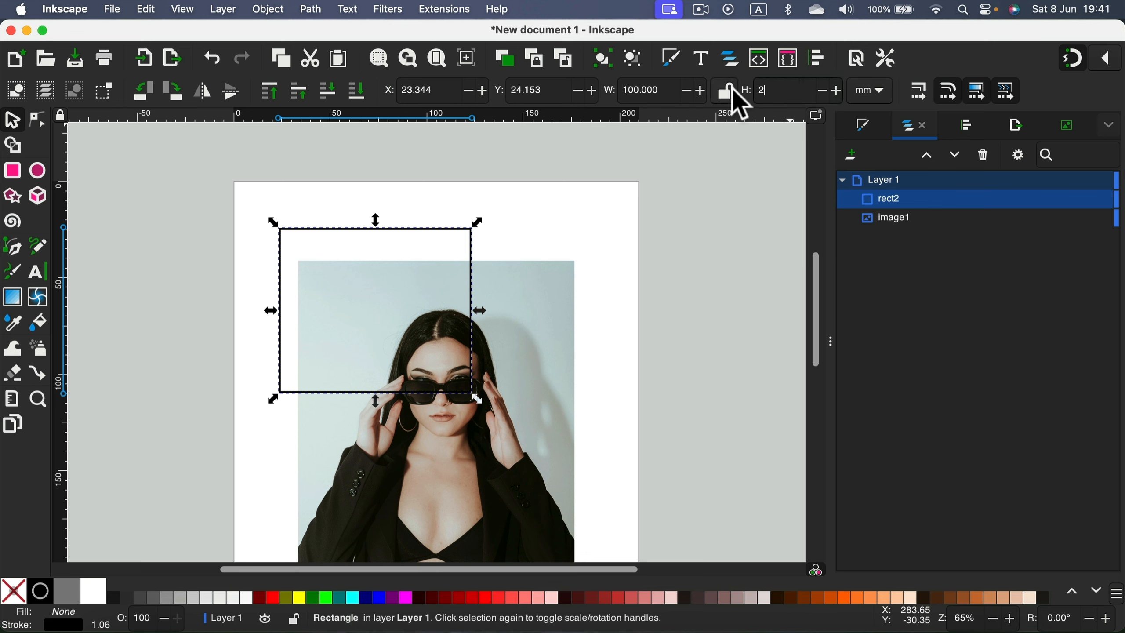
pyautogui.write('200')
pyautogui.press('Return')
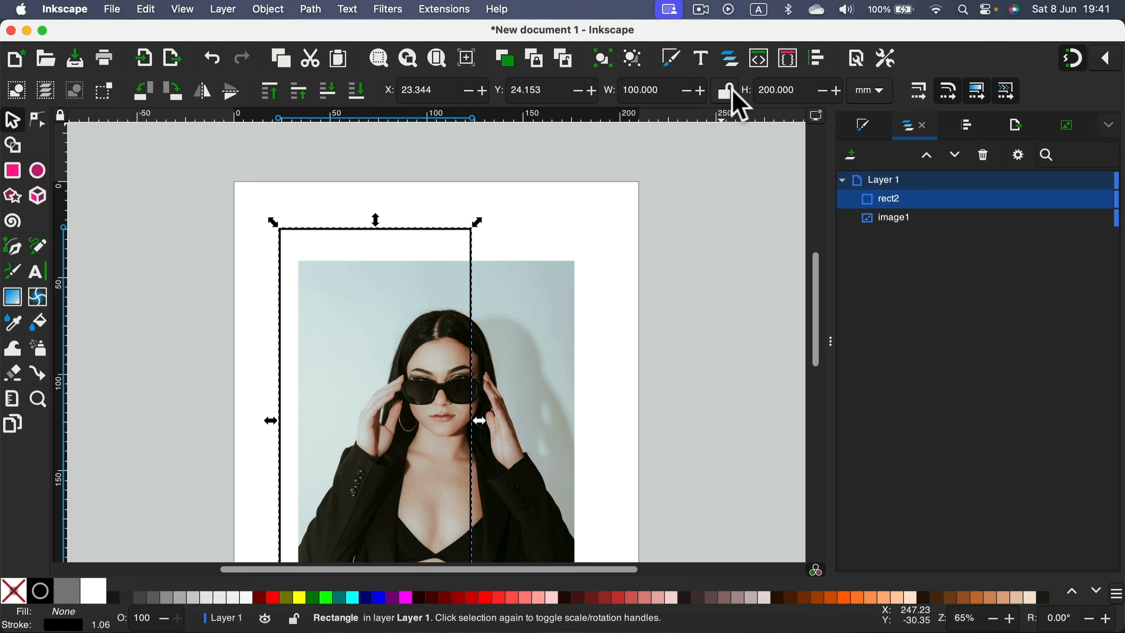
pyautogui.click(724, 93)
# Move the rectangle onto the photo so it frames the woman and its top edge meets the photo's top edge
pyautogui.scroll(-3, 492, 196)
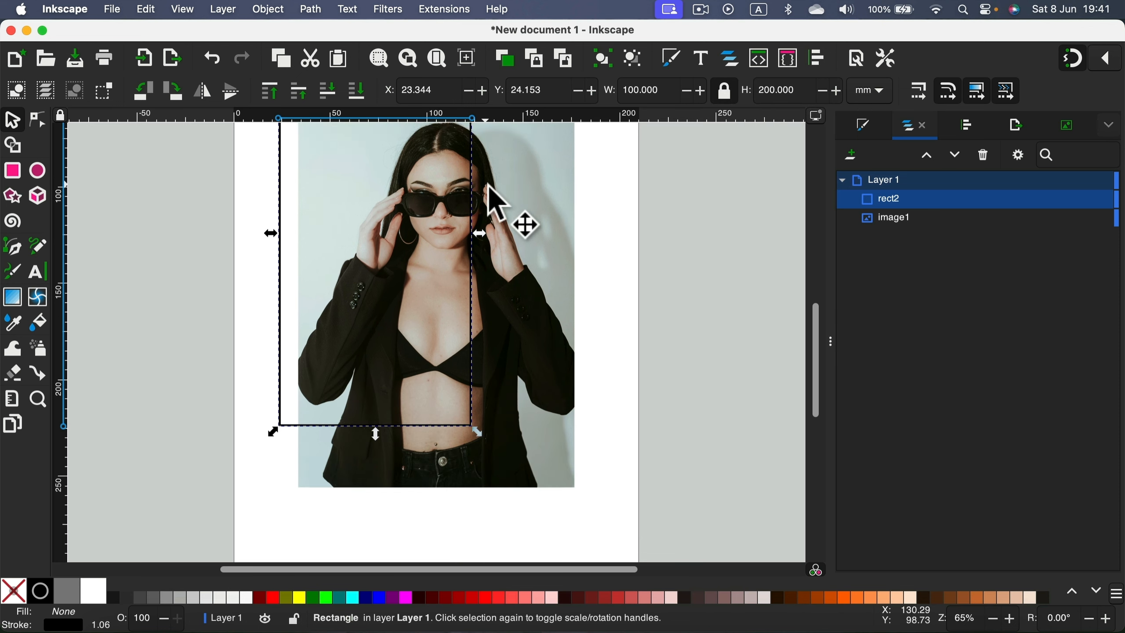
pyautogui.scroll(3, 483, 200)
pyautogui.moveTo(475, 202); pyautogui.dragTo(538, 243)
# Scale the photo proportionally to about 133 × 200 mm so its top and bottom edges match the rectangle's
pyautogui.scroll(-6, 540, 257)
pyautogui.click(557, 311)
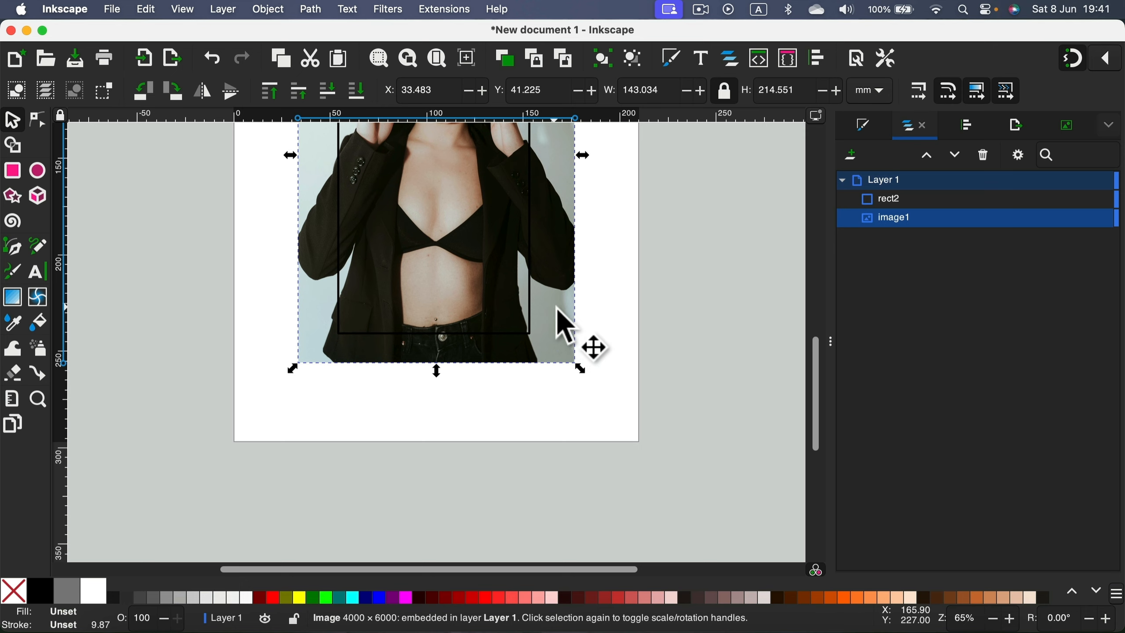
pyautogui.scroll(5, 562, 323)
pyautogui.moveTo(575, 367); pyautogui.dragTo(572, 353)
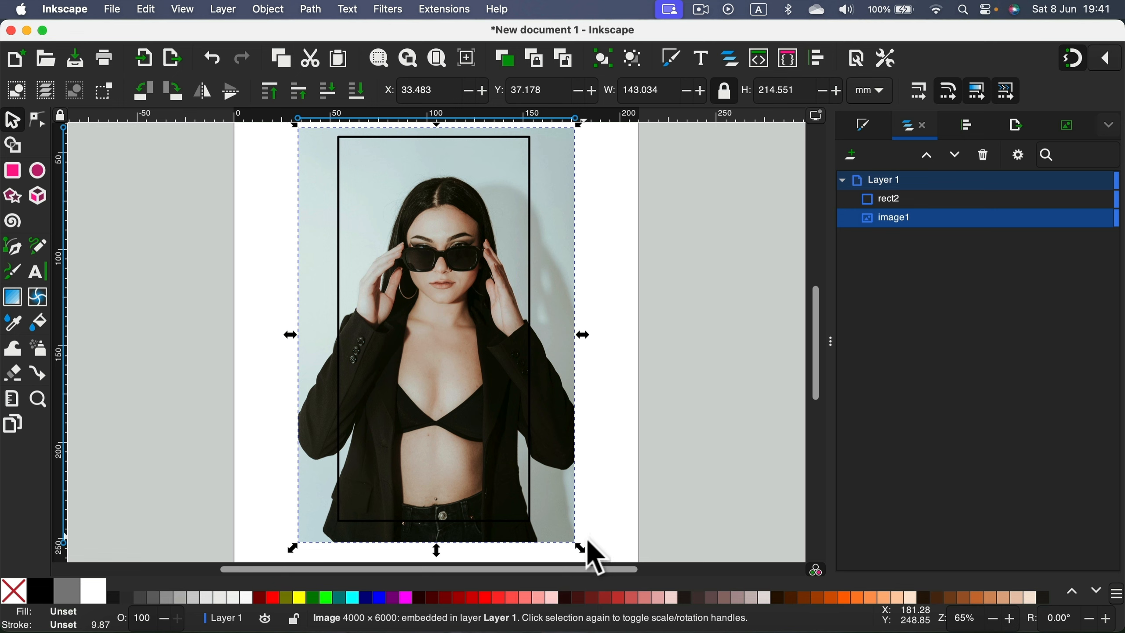
pyautogui.moveTo(575, 545)
pyautogui.mouseDown()
pyautogui.moveTo(535, 497)
pyautogui.moveTo(568, 529)
pyautogui.mouseUp()
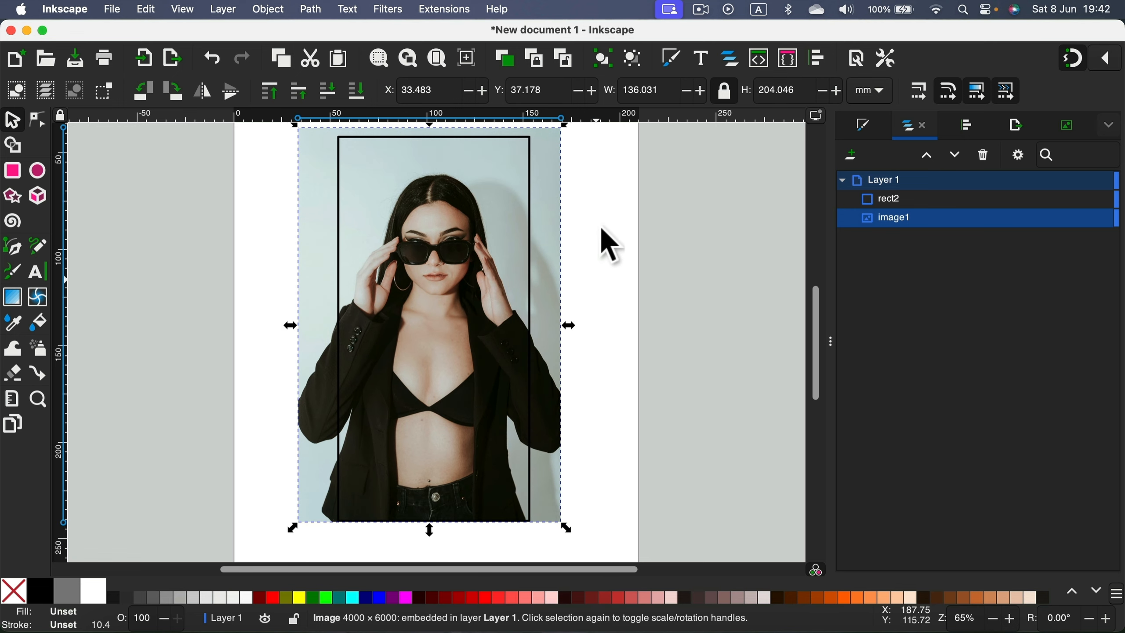
pyautogui.scroll(3, 573, 181)
pyautogui.moveTo(567, 251); pyautogui.dragTo(563, 261)
pyautogui.scroll(-4, 566, 251)
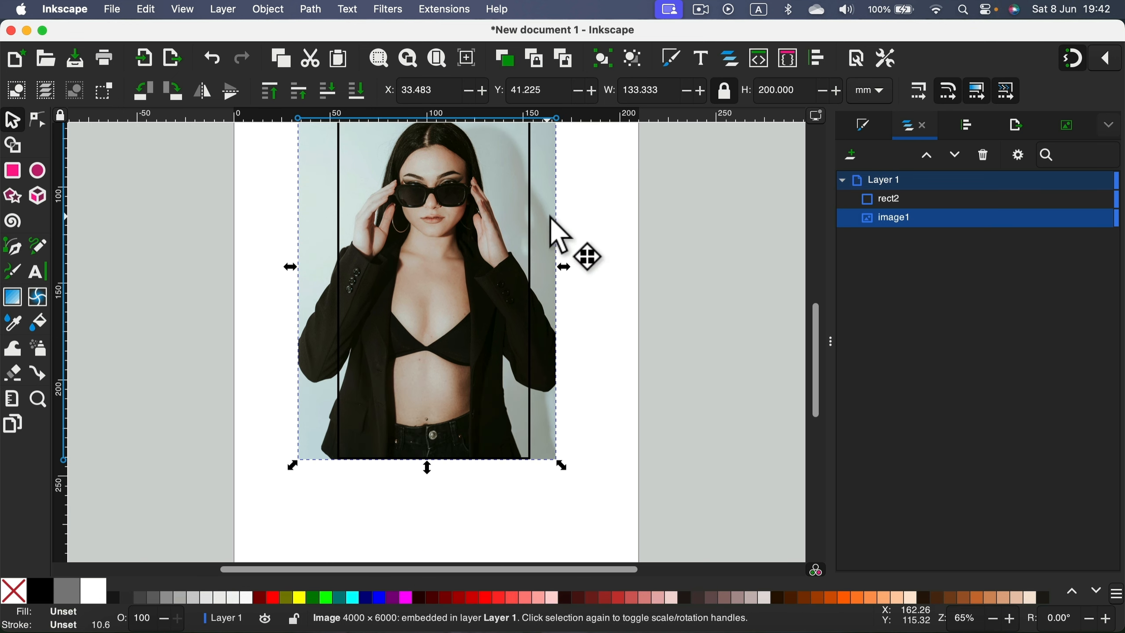
# Shift the photo about 3.5 mm to the right to centre the woman within the rectangle, and deselect it
pyautogui.moveTo(549, 217); pyautogui.dragTo(562, 232)
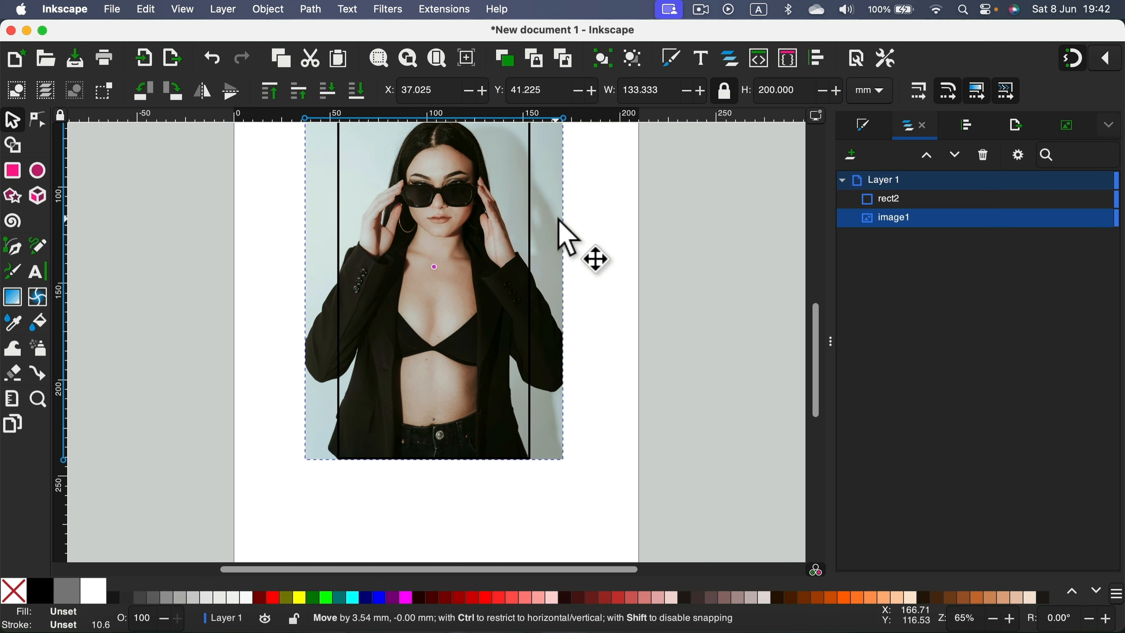
pyautogui.scroll(3, 547, 281)
pyautogui.click(580, 279)
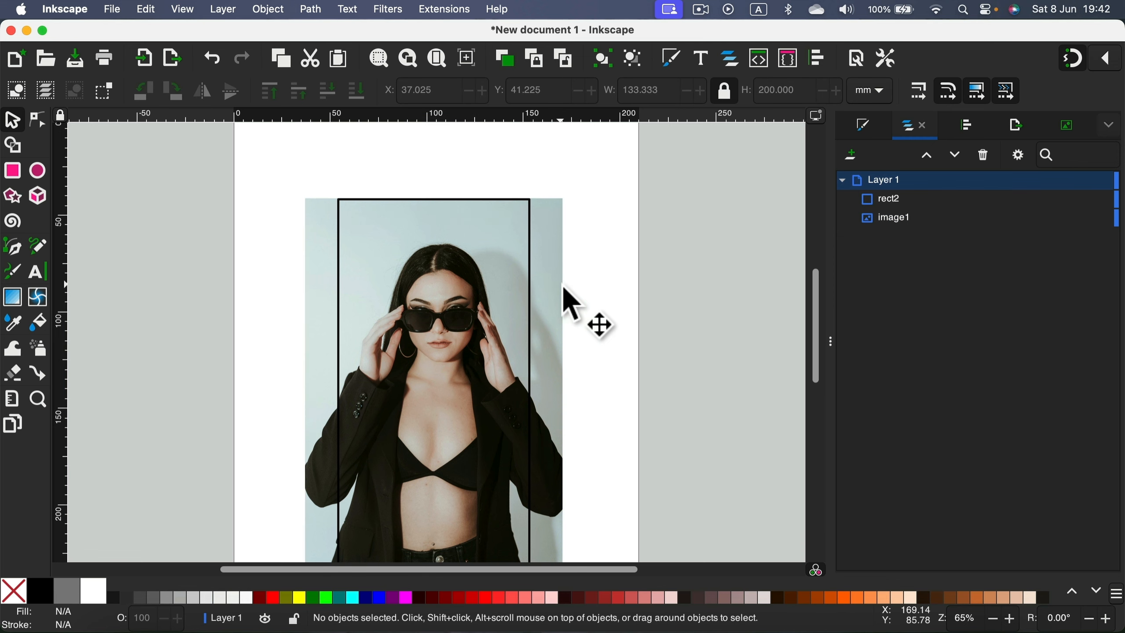
# Try clipping the photo to the rectangle with both objects selected, and undo the clip
pyautogui.scroll(-3, 565, 302)
pyautogui.scroll(2, 554, 293)
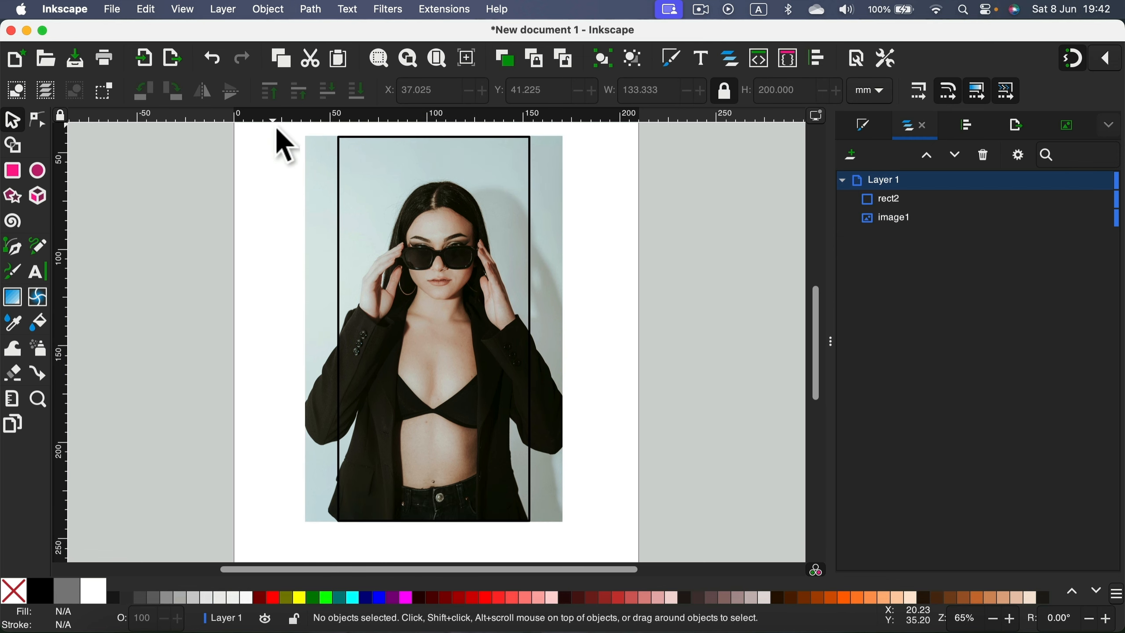
pyautogui.moveTo(276, 128); pyautogui.dragTo(601, 543)
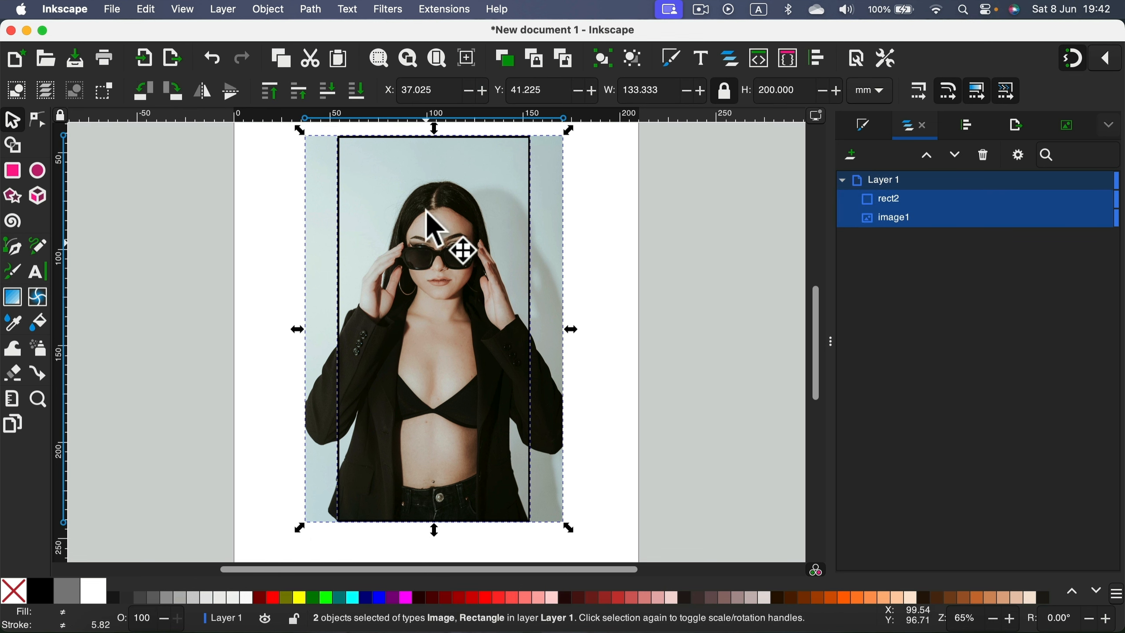
pyautogui.rightClick(494, 154)
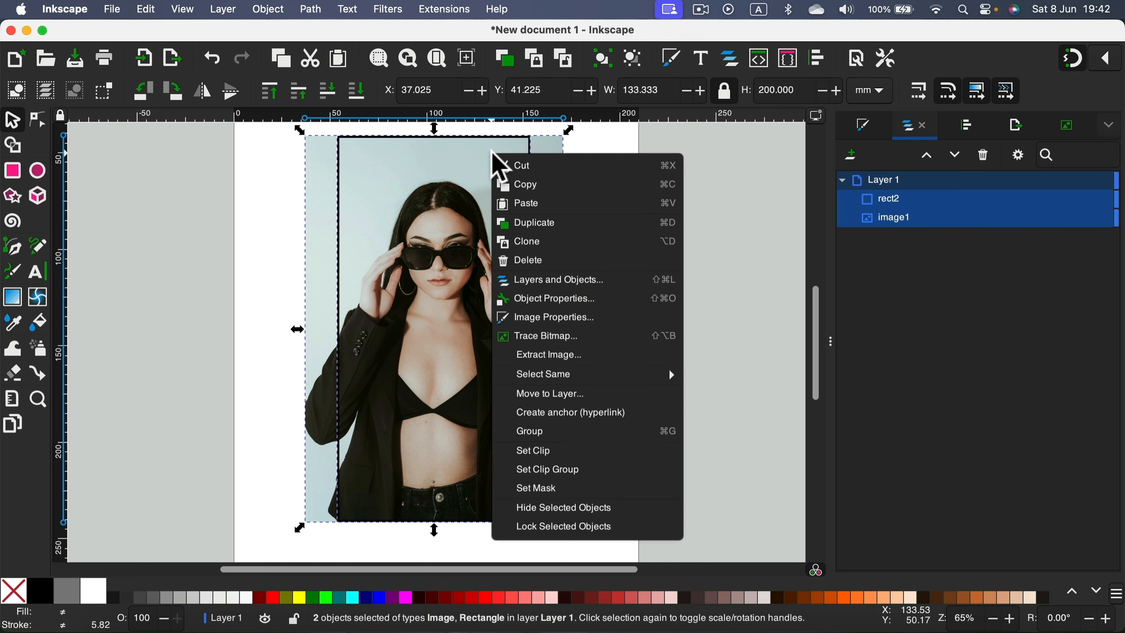
pyautogui.click(652, 451)
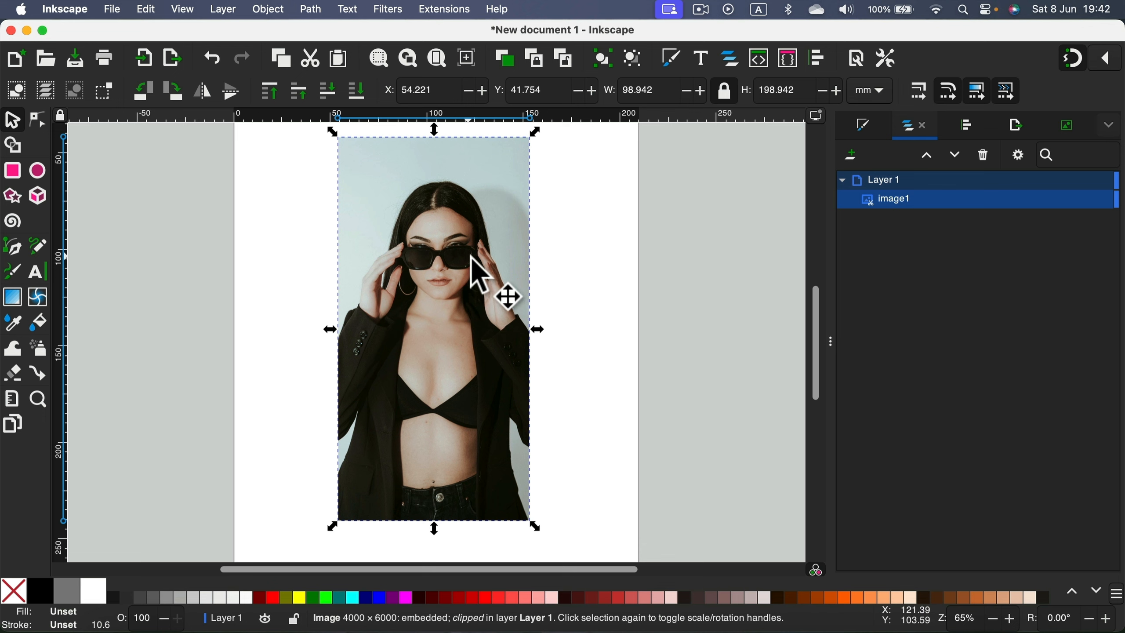
pyautogui.press('super+z')
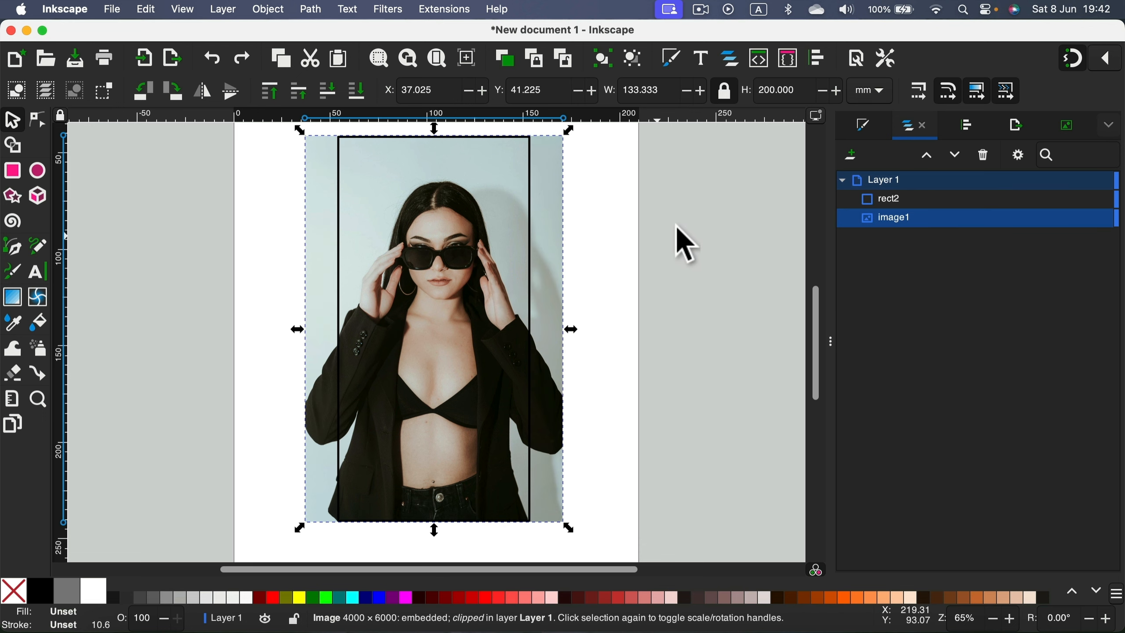
# Delete the rectangle outline lying over the photo
pyautogui.click(627, 226)
pyautogui.click(530, 170)
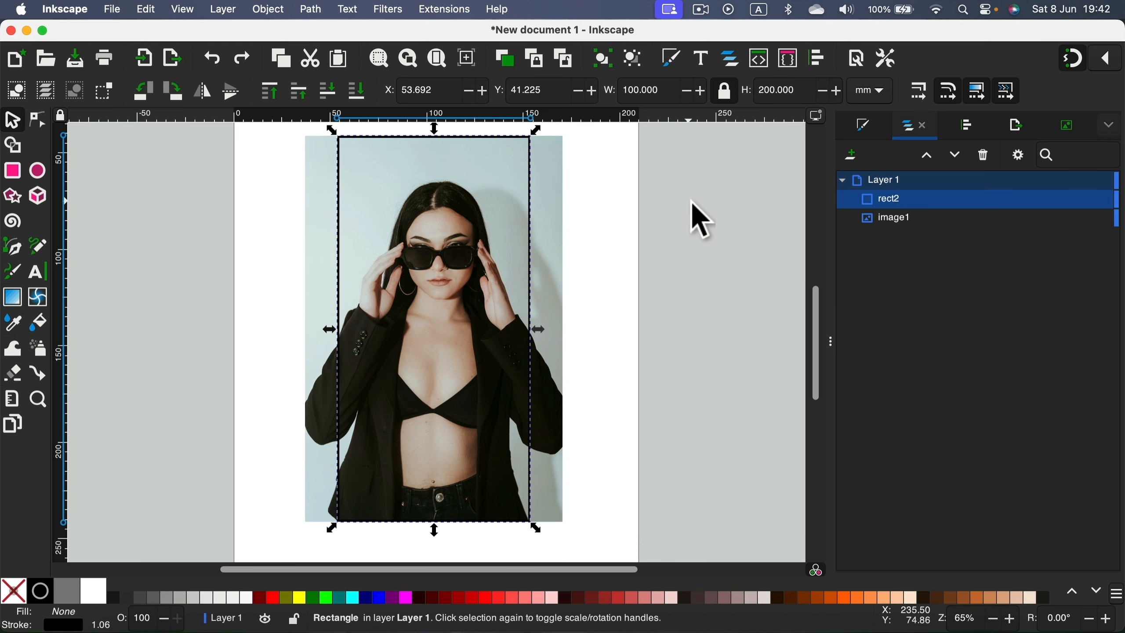
pyautogui.press('Delete')
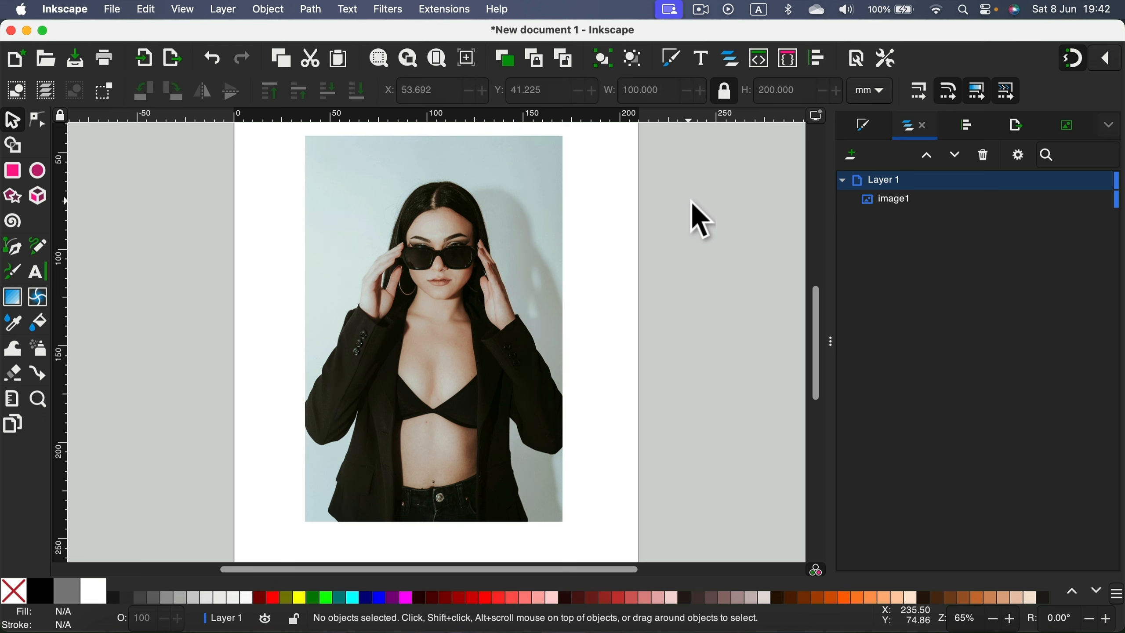
# Draw an unfilled, black-outlined circle about 108 mm across over the photo and position it around the woman's head and shoulders
pyautogui.click(43, 179)
pyautogui.moveTo(334, 152); pyautogui.dragTo(544, 362)
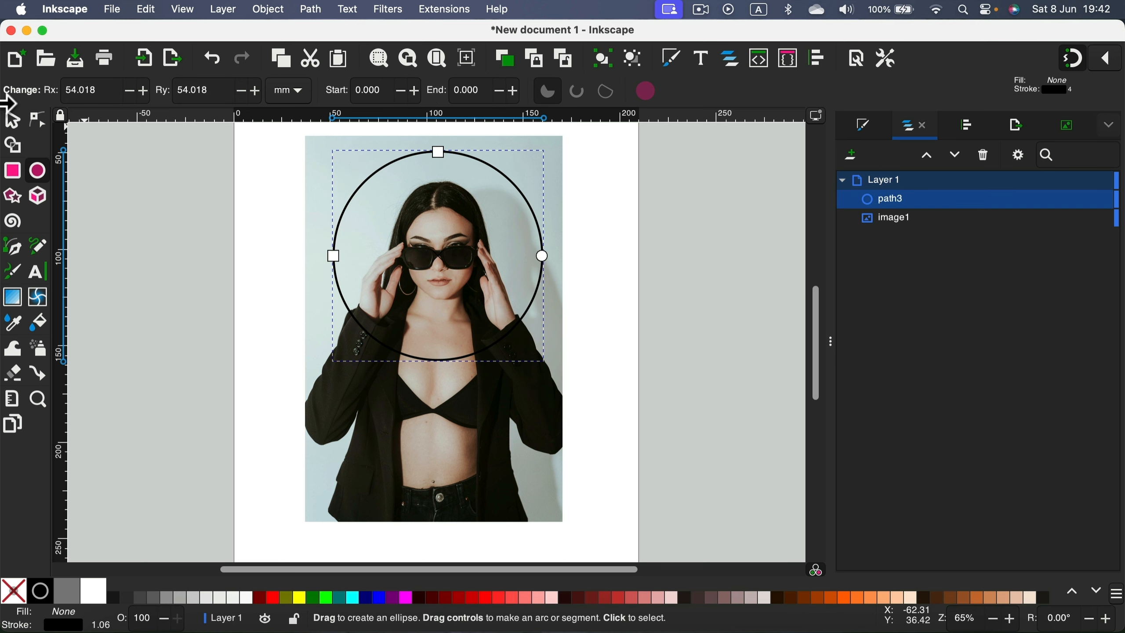
pyautogui.click(13, 126)
pyautogui.moveTo(516, 183); pyautogui.dragTo(537, 175)
pyautogui.click(595, 142)
# Select the photo and circle together, clip the photo to the circle with Set Clip, and deselect the result
pyautogui.moveTo(592, 131); pyautogui.dragTo(271, 555)
pyautogui.rightClick(445, 241)
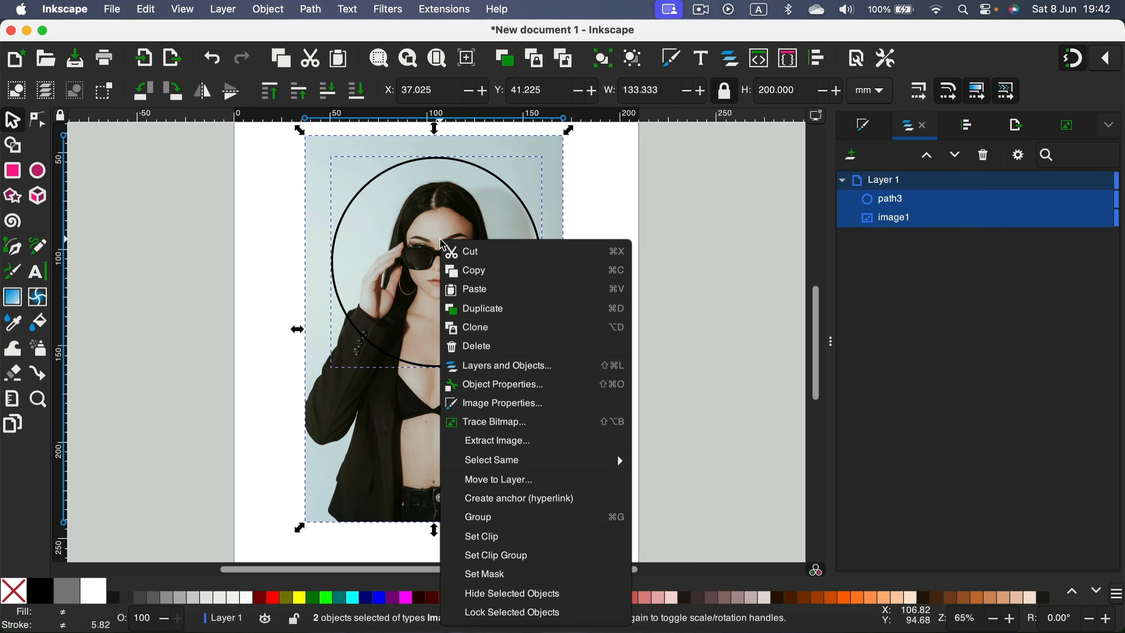
pyautogui.click(532, 538)
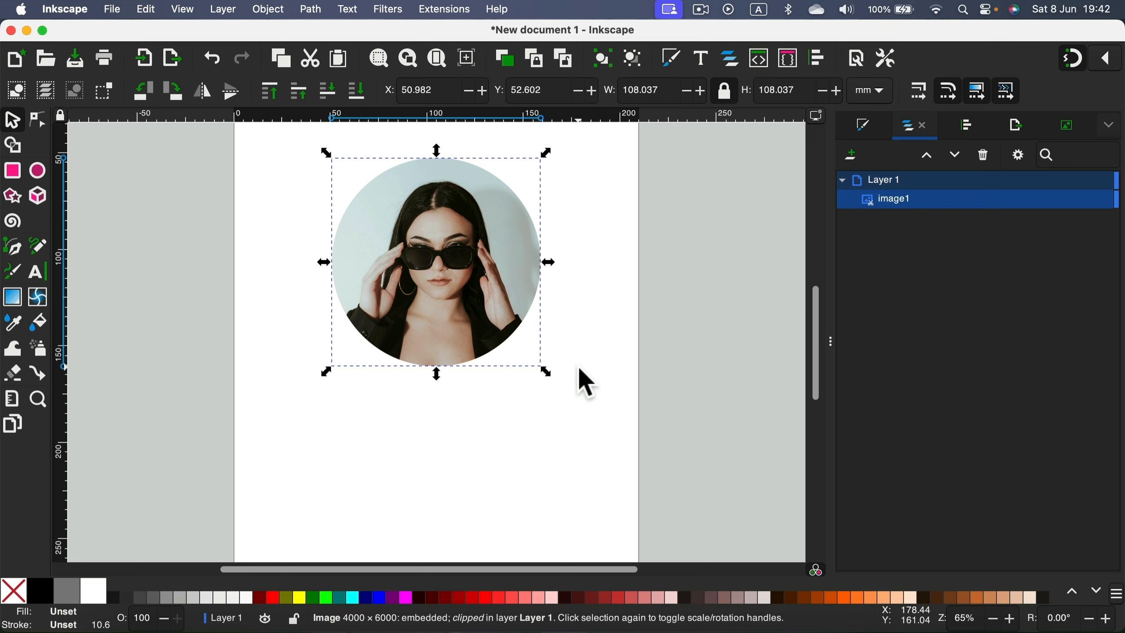
pyautogui.scroll(3, 594, 348)
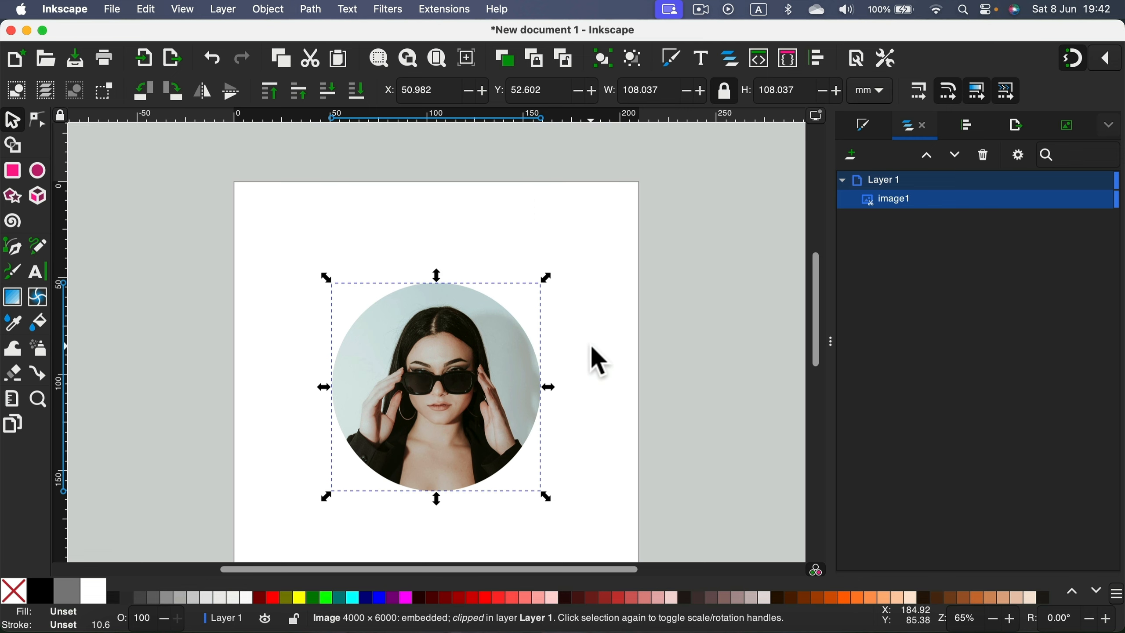
pyautogui.click(715, 181)
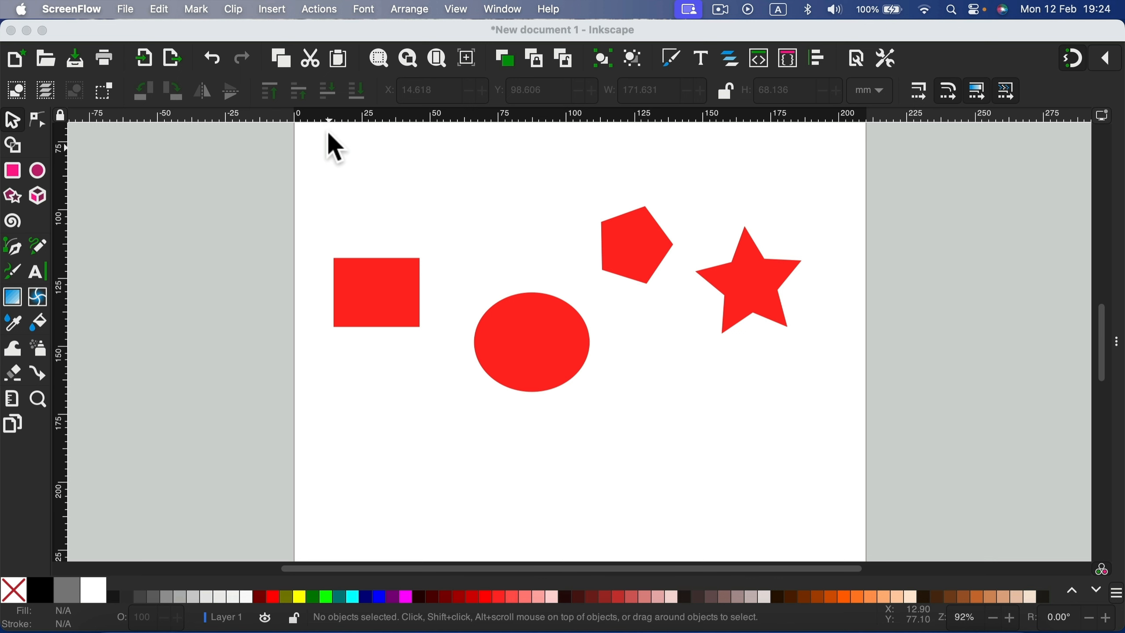
# Select all four red shapes and align their bottom edges to the top edge of the page using Align and Distribute
pyautogui.click(501, 283)
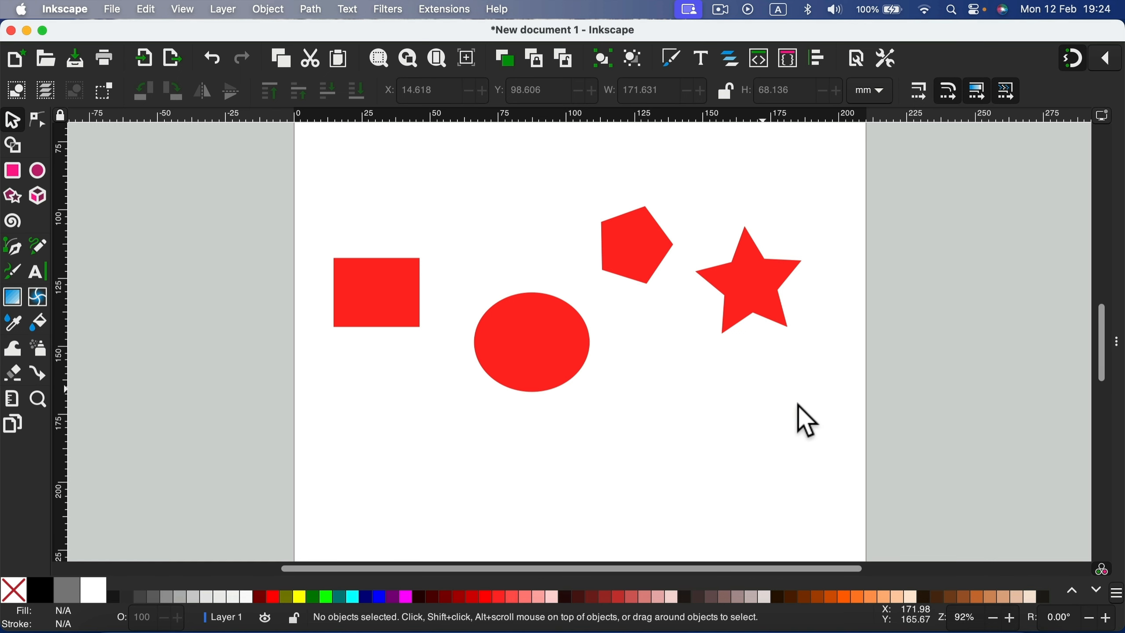
pyautogui.moveTo(819, 421); pyautogui.dragTo(315, 149)
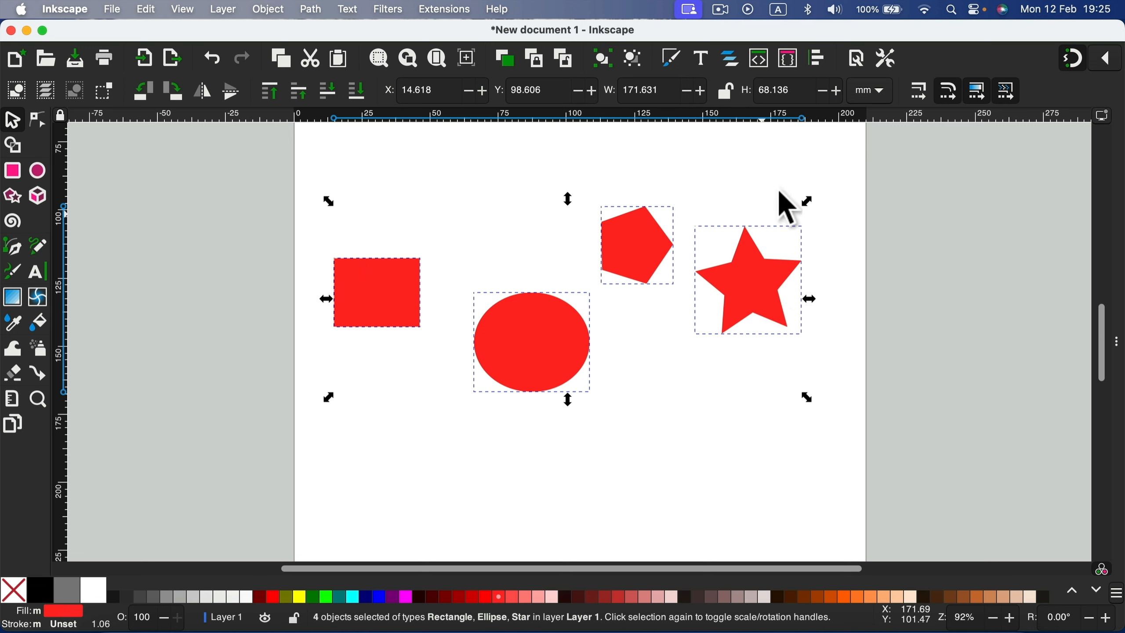
pyautogui.click(819, 59)
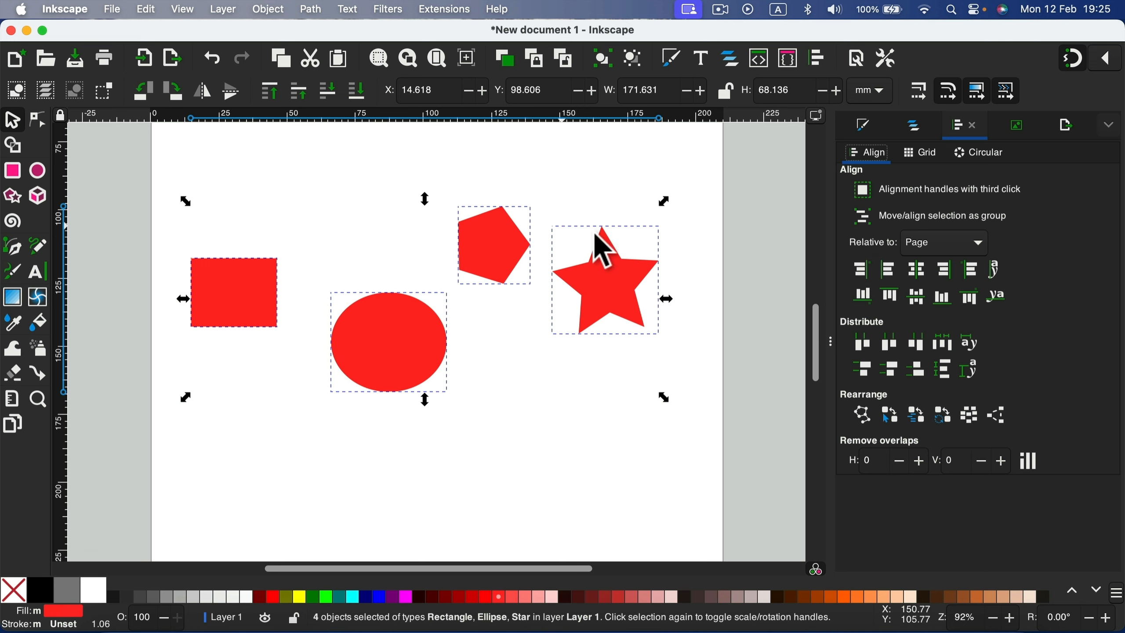
pyautogui.click(864, 298)
pyautogui.scroll(-5, 651, 339)
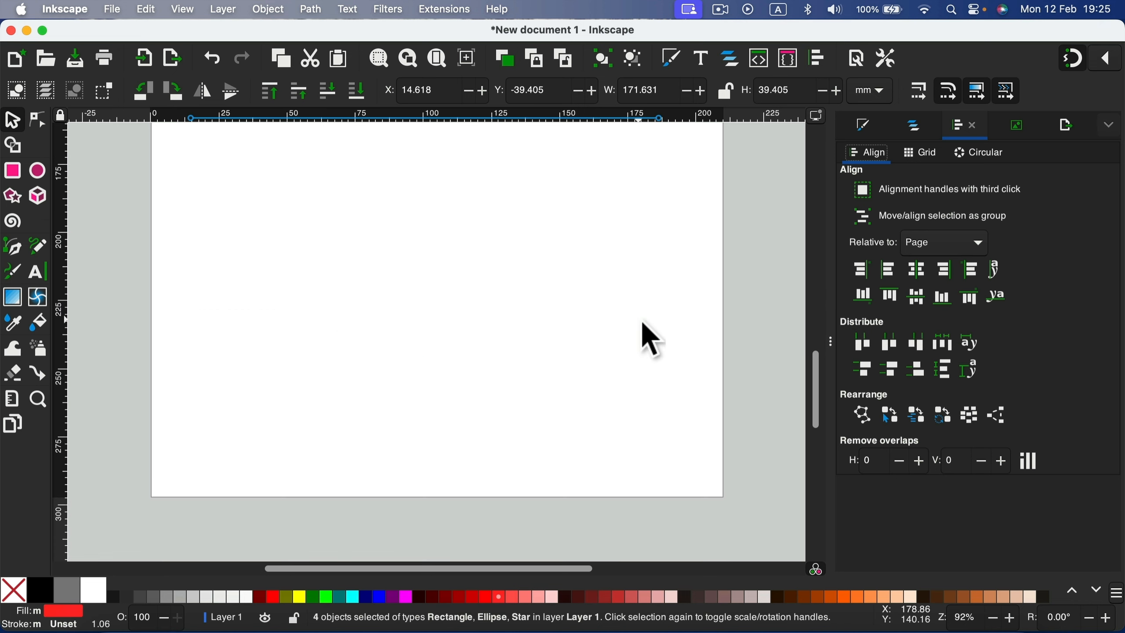
pyautogui.scroll(10, 652, 339)
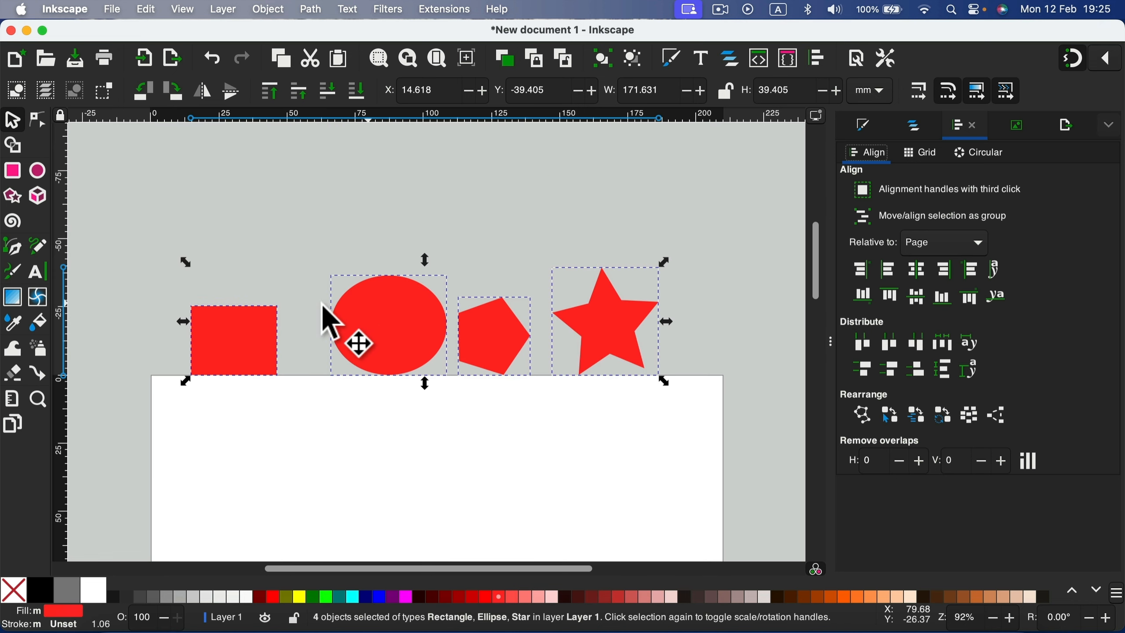
pyautogui.scroll(-4, 628, 355)
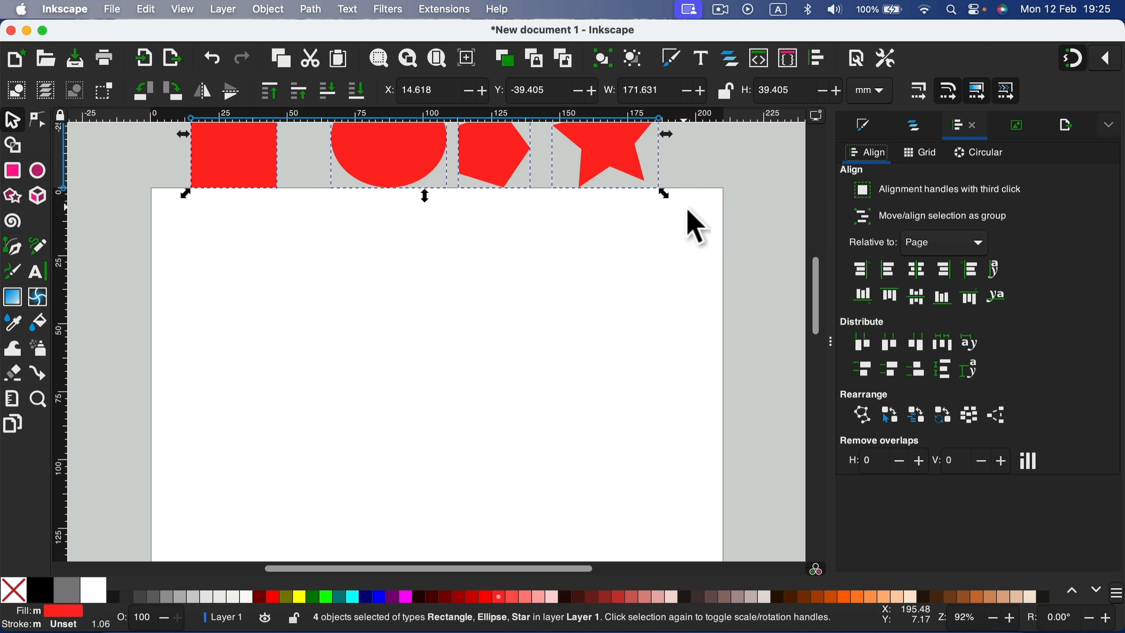
pyautogui.scroll(4, 620, 336)
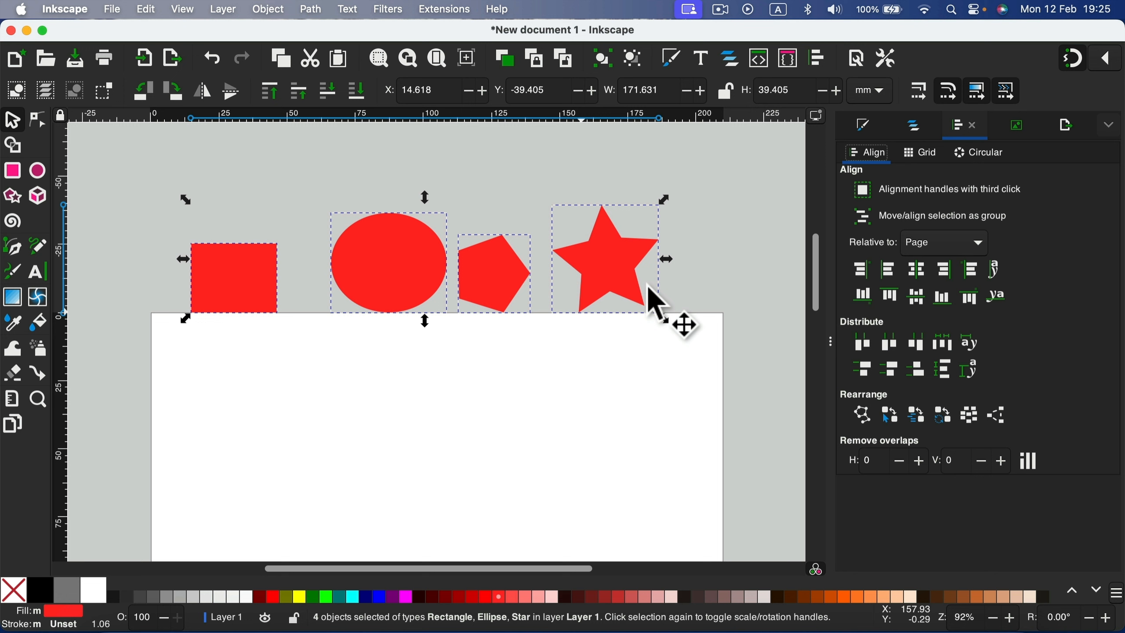
pyautogui.click(920, 256)
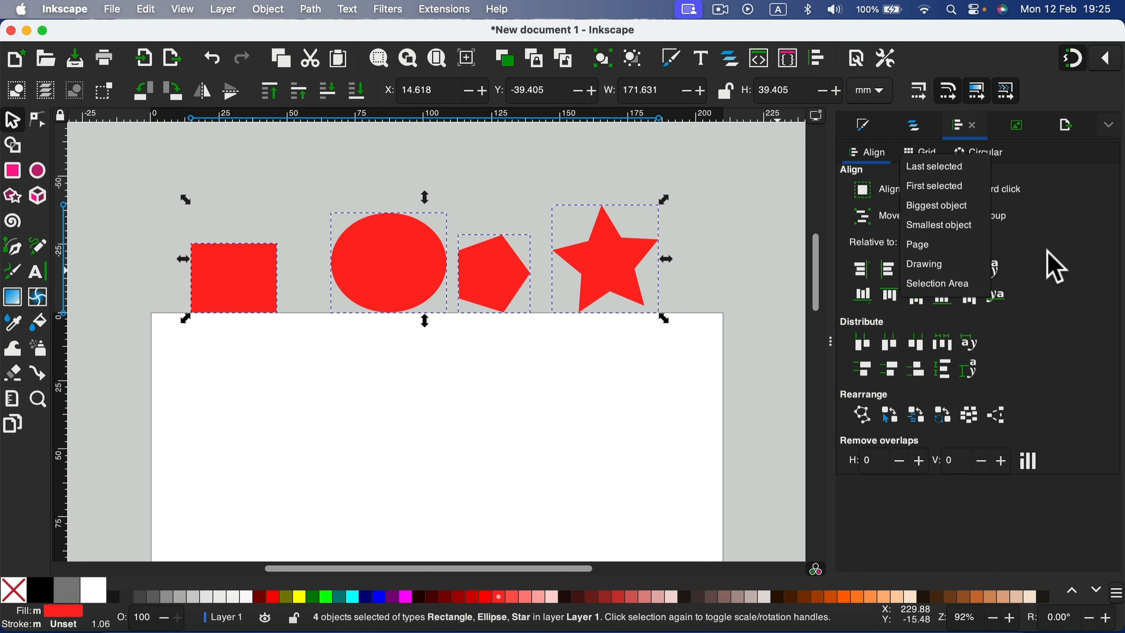
pyautogui.click(1063, 265)
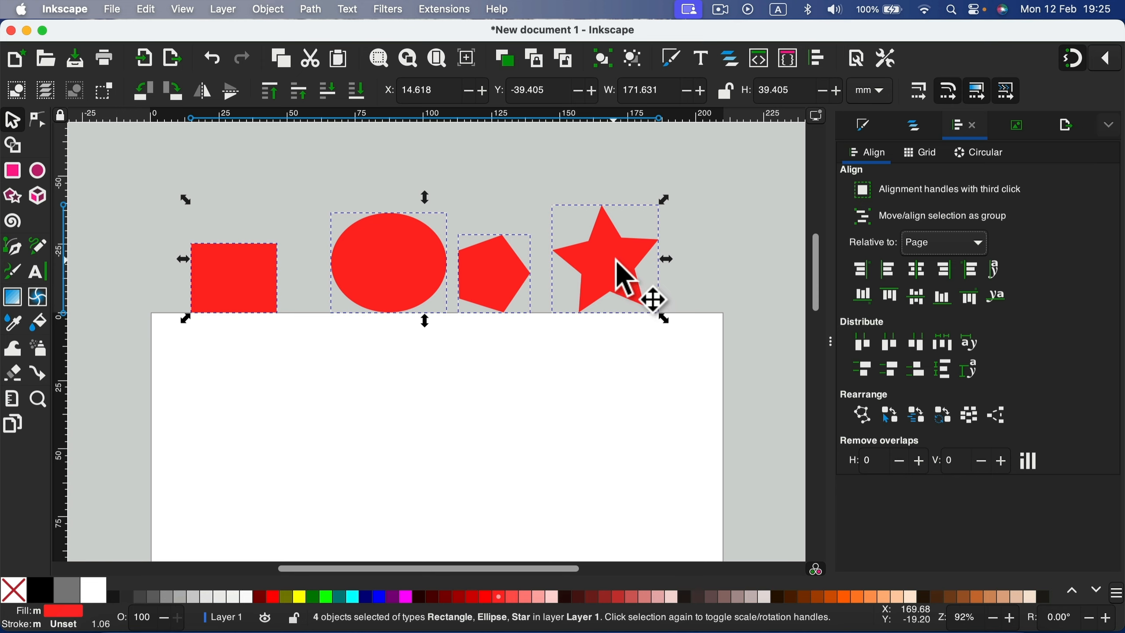
# Move the four shapes back onto the page, scatter them at uneven heights, and select them all together
pyautogui.moveTo(648, 297); pyautogui.dragTo(654, 445)
pyautogui.click(678, 407)
pyautogui.scroll(-5, 510, 490)
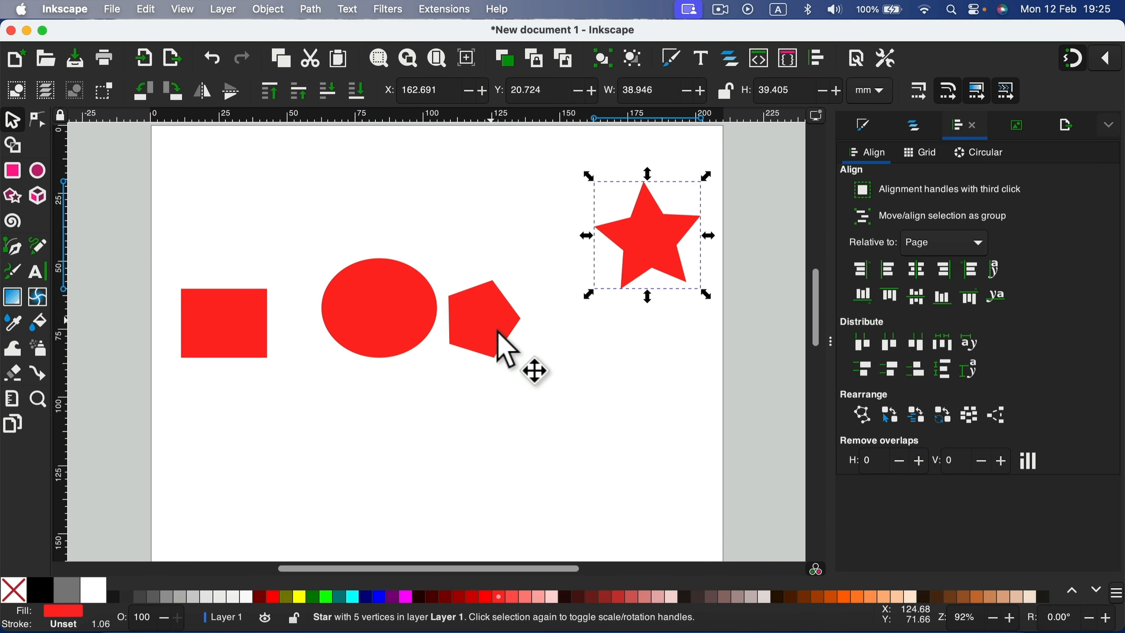
pyautogui.moveTo(503, 345); pyautogui.dragTo(545, 417)
pyautogui.moveTo(401, 319); pyautogui.dragTo(395, 282)
pyautogui.moveTo(260, 296); pyautogui.dragTo(263, 364)
pyautogui.click(161, 153)
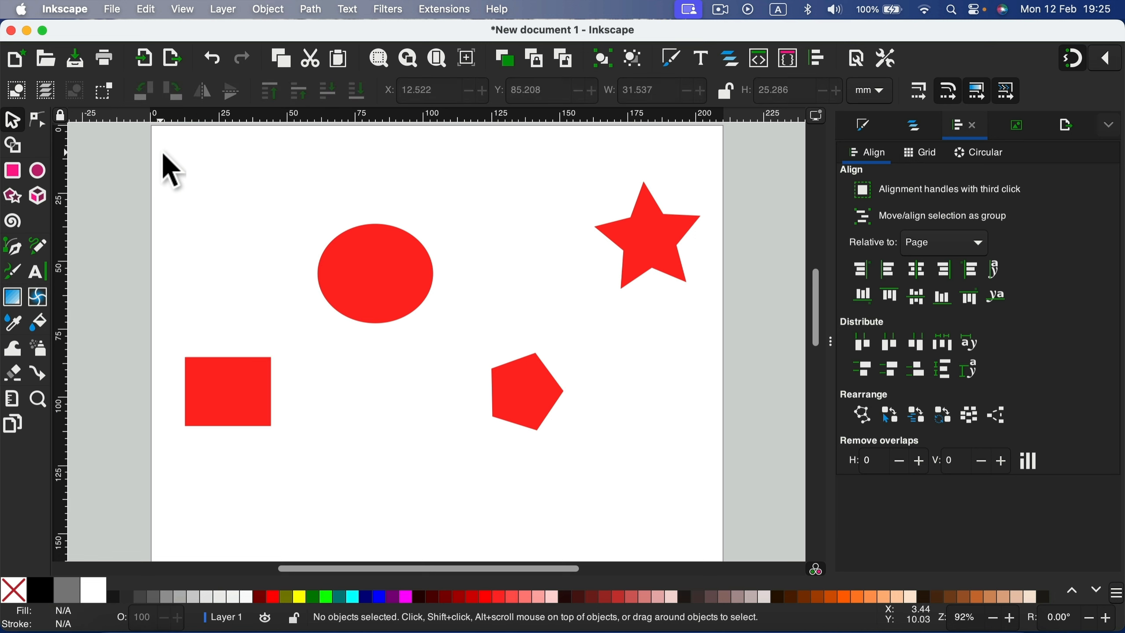
pyautogui.moveTo(158, 146); pyautogui.dragTo(744, 483)
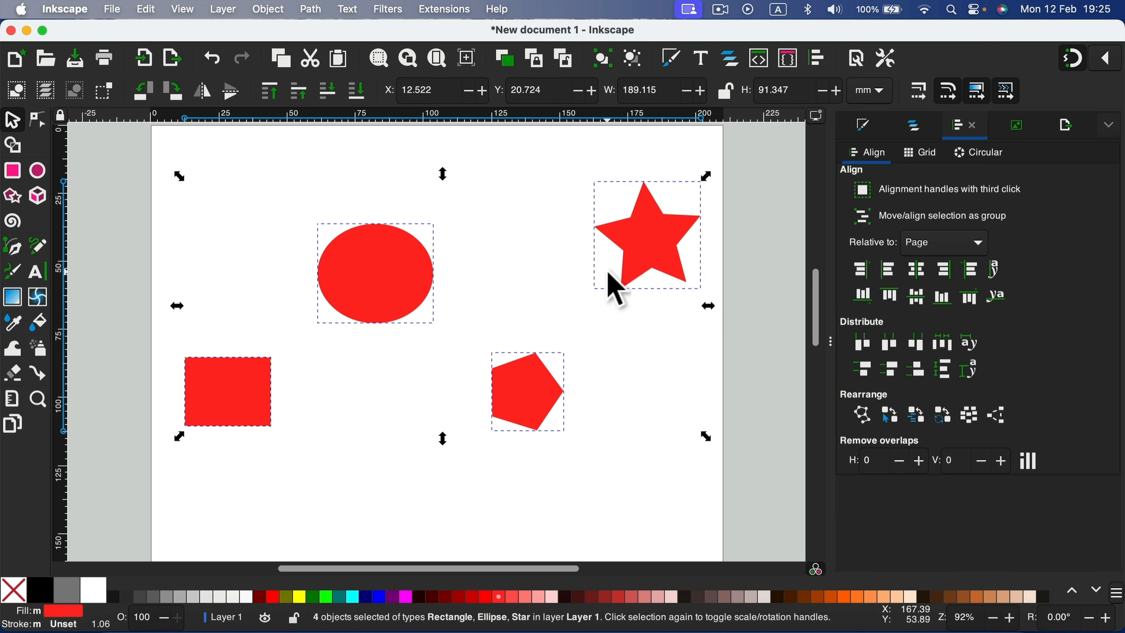
# Center the four selected shapes on a common horizontal axis relative to the Selection Area, and deselect them
pyautogui.click(946, 252)
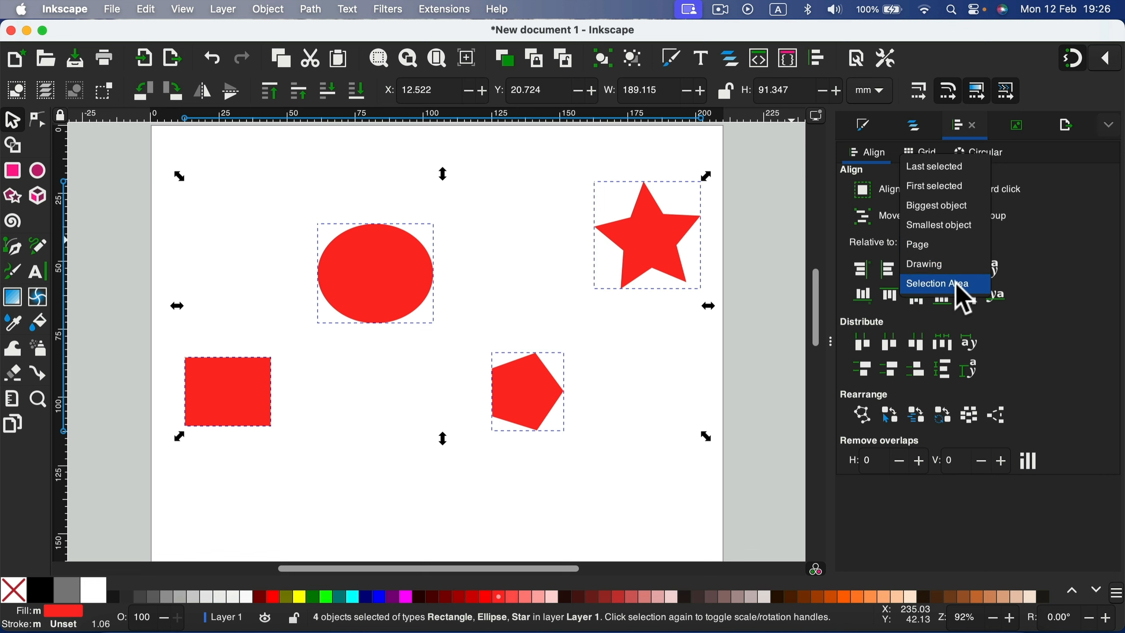
pyautogui.click(927, 282)
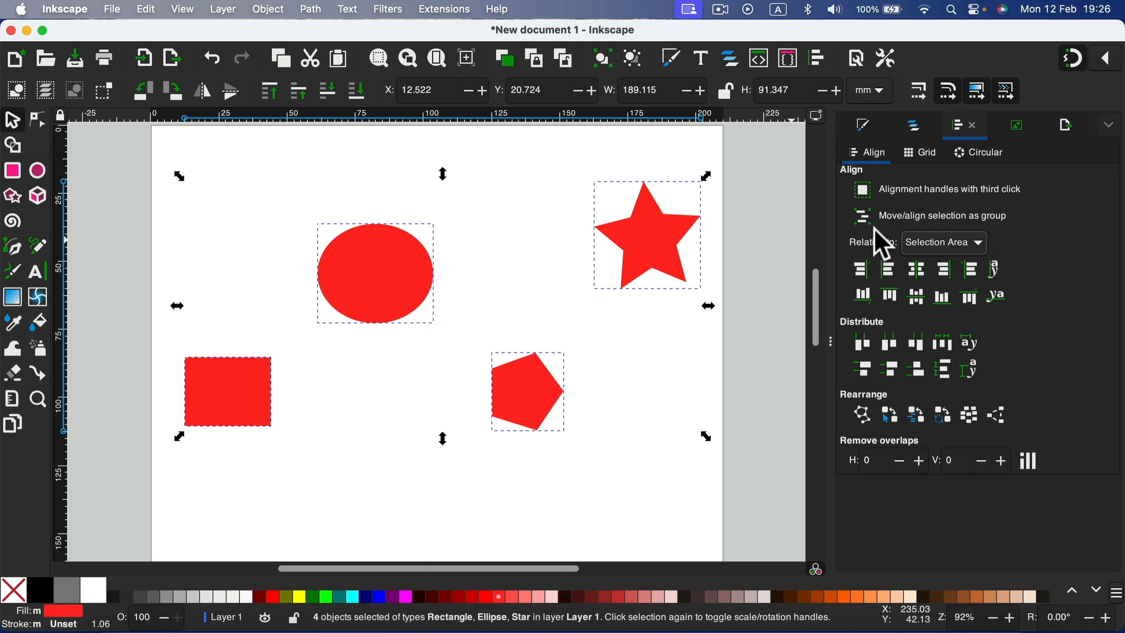
pyautogui.click(926, 302)
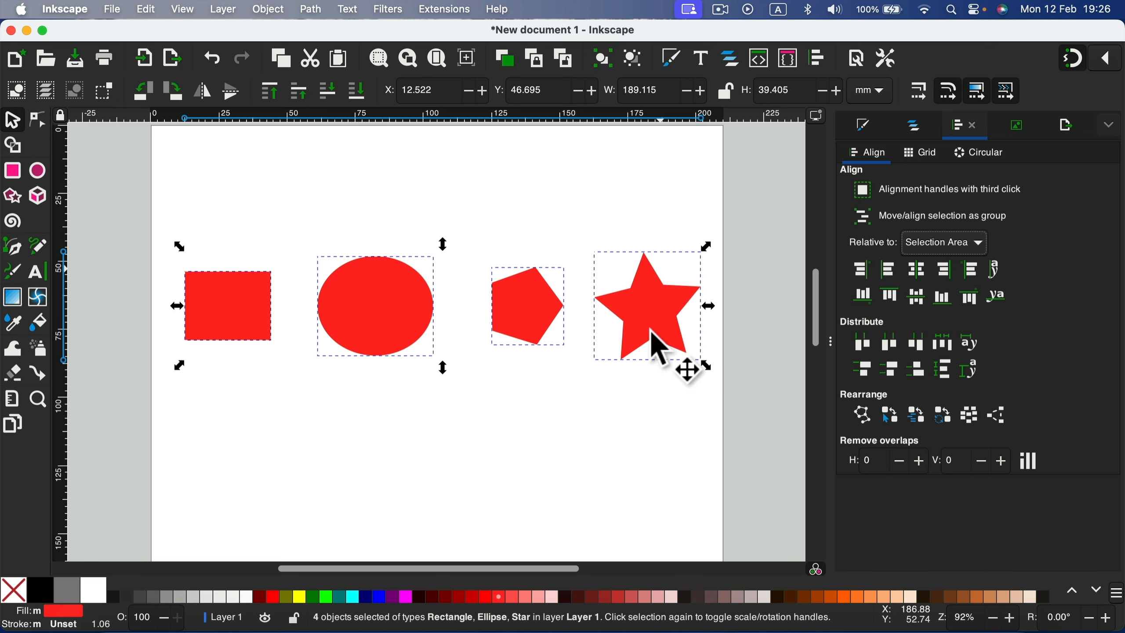
pyautogui.click(455, 451)
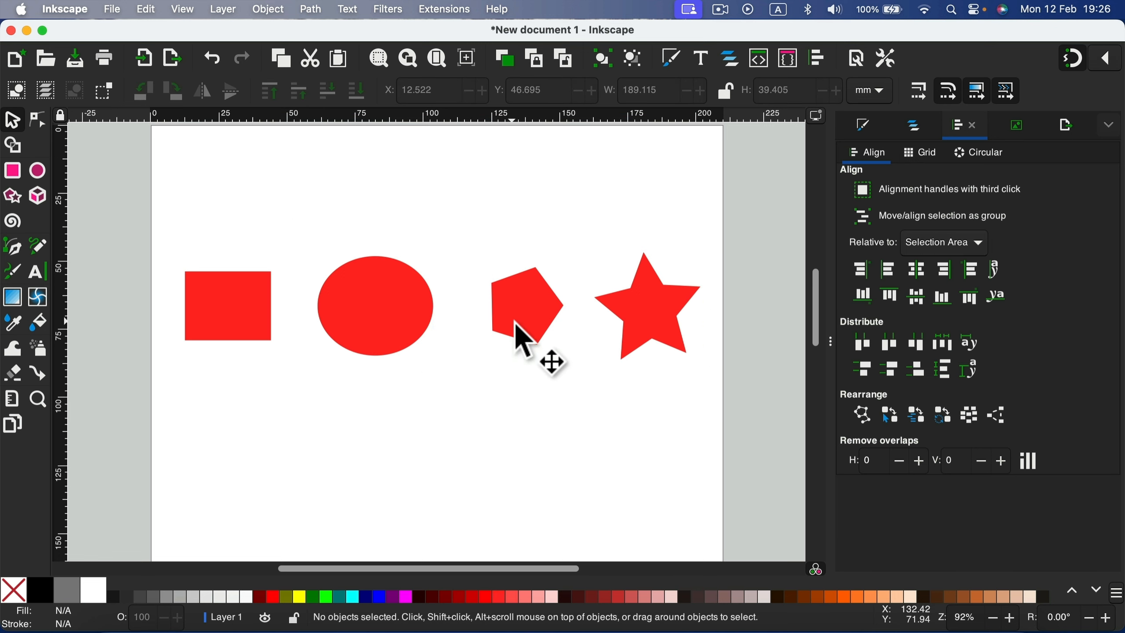
# Offset the pentagon upward and the ellipse downward, select all four shapes, align their top edges, and center them on the horizontal axis
pyautogui.moveTo(523, 325); pyautogui.dragTo(510, 243)
pyautogui.moveTo(417, 323); pyautogui.dragTo(427, 405)
pyautogui.moveTo(162, 145); pyautogui.dragTo(744, 527)
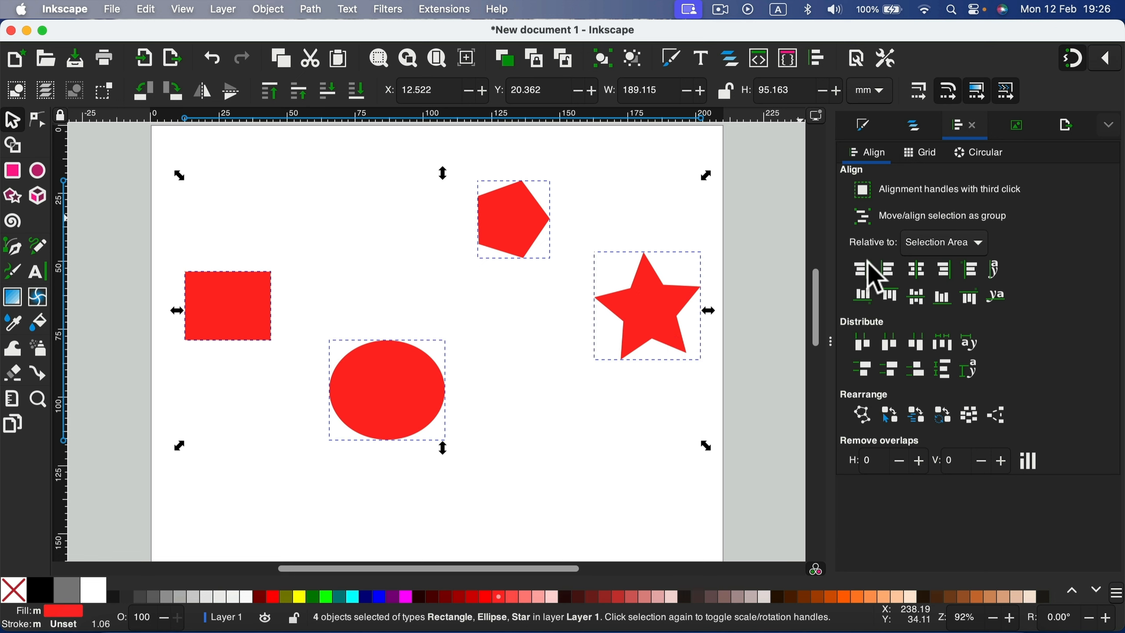
pyautogui.click(892, 300)
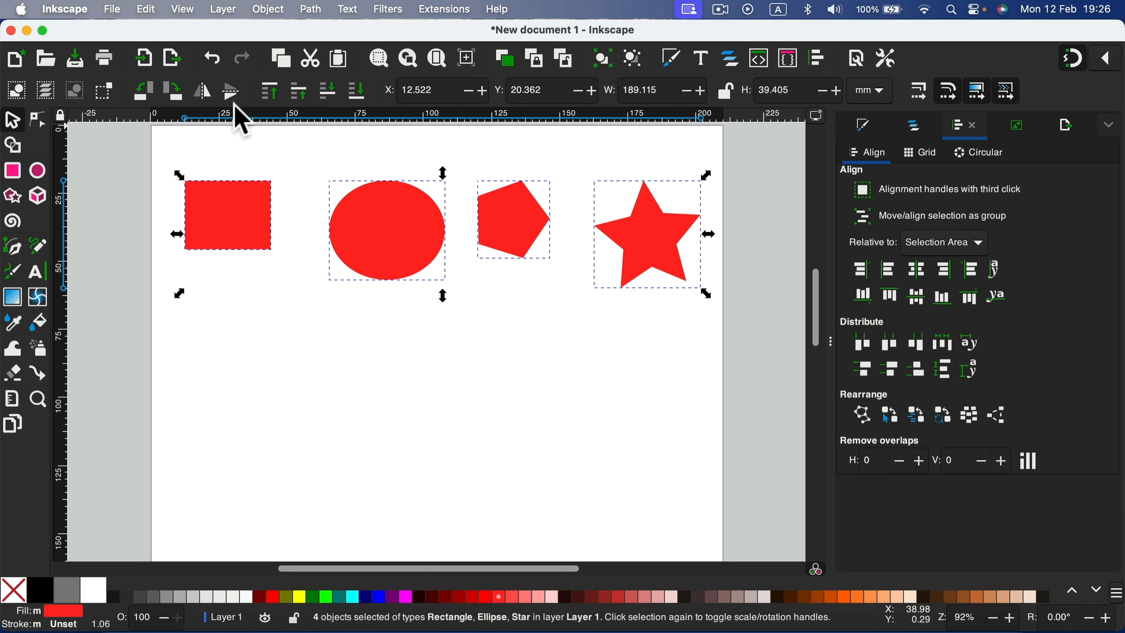
pyautogui.click(917, 297)
# Scatter the star, pentagon, ellipse and rectangle at different positions across the page and select all four together
pyautogui.moveTo(629, 274); pyautogui.dragTo(370, 455)
pyautogui.moveTo(494, 254); pyautogui.dragTo(461, 316)
pyautogui.moveTo(398, 393); pyautogui.dragTo(400, 456)
pyautogui.moveTo(468, 327); pyautogui.dragTo(424, 389)
pyautogui.moveTo(402, 221); pyautogui.dragTo(584, 226)
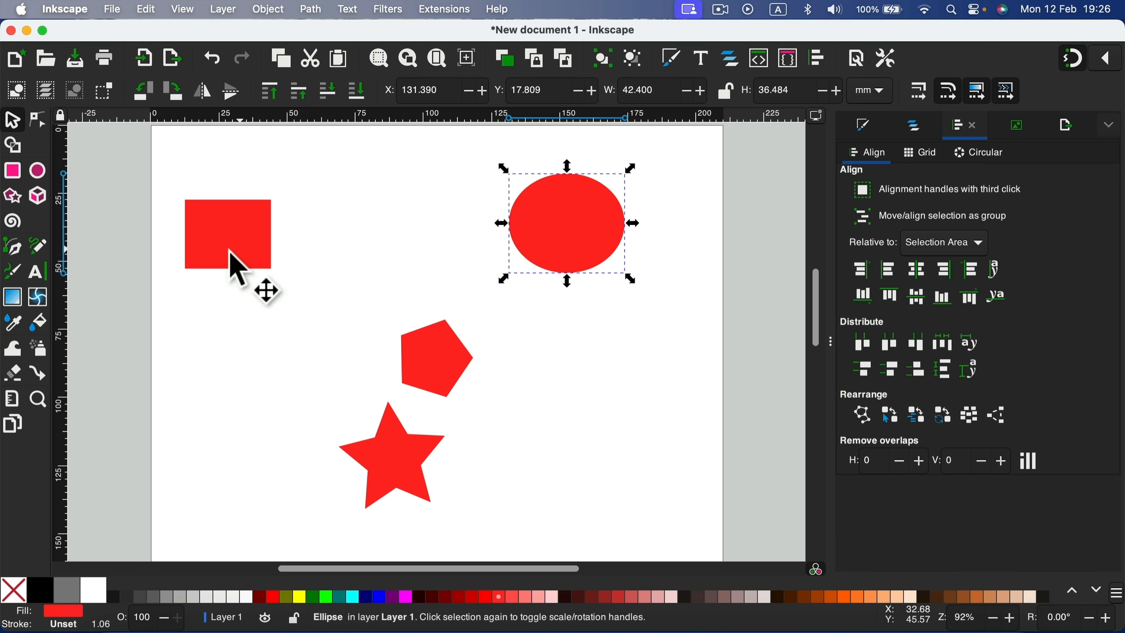
pyautogui.moveTo(231, 264); pyautogui.dragTo(359, 276)
pyautogui.click(244, 159)
pyautogui.moveTo(232, 145); pyautogui.dragTo(700, 543)
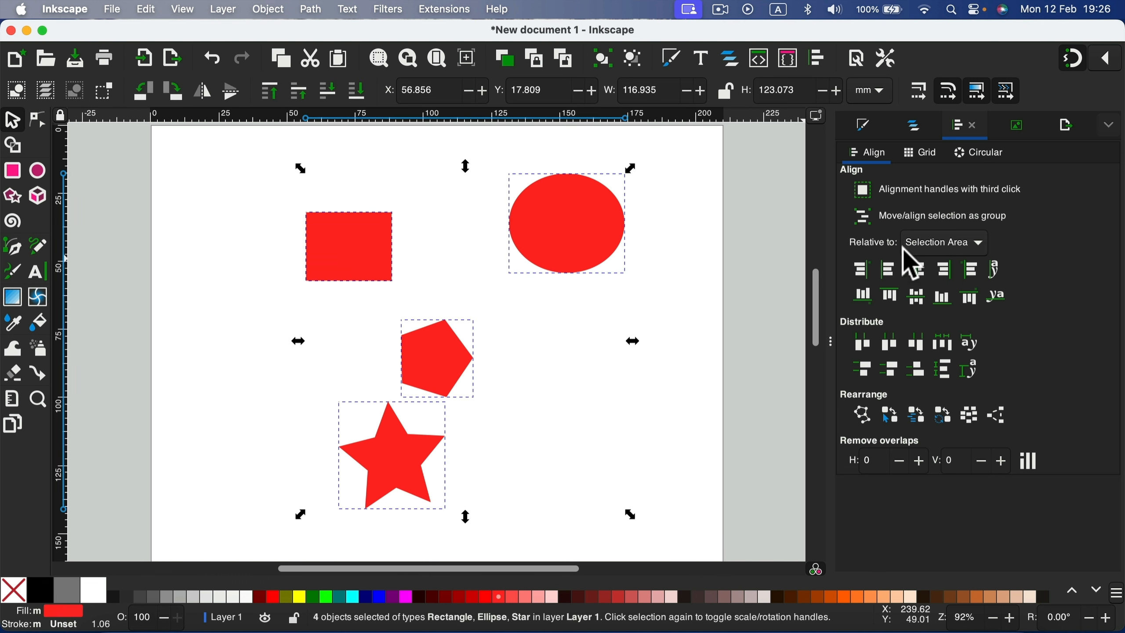
# Center the four shapes on the page's vertical axis and distribute them vertically, first by even top edges, then by even gaps
pyautogui.click(946, 248)
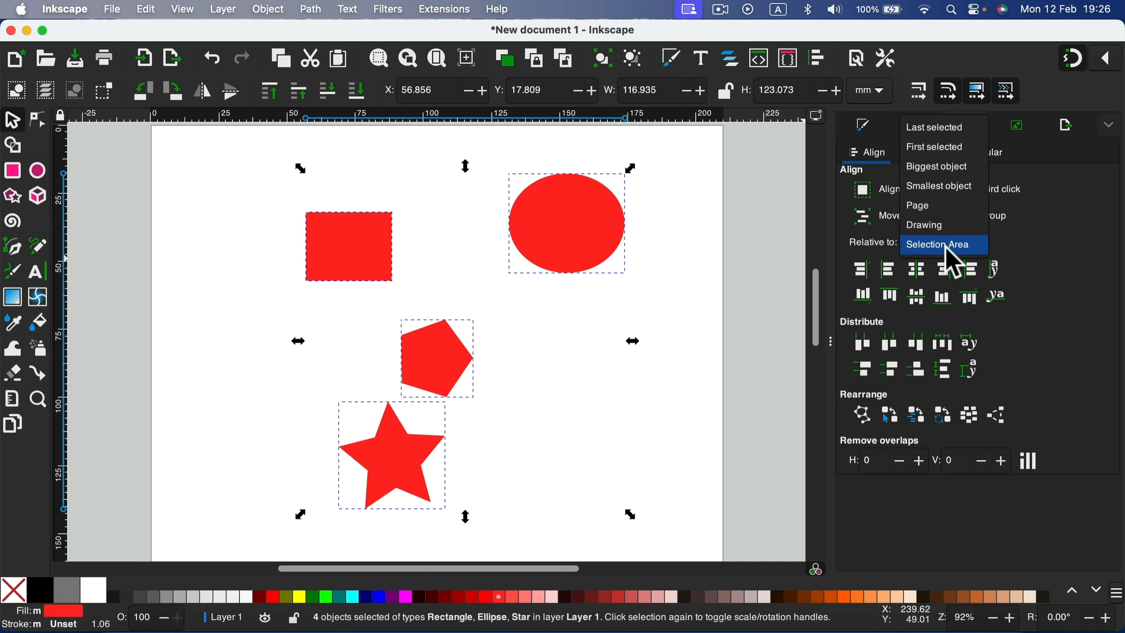
pyautogui.click(942, 206)
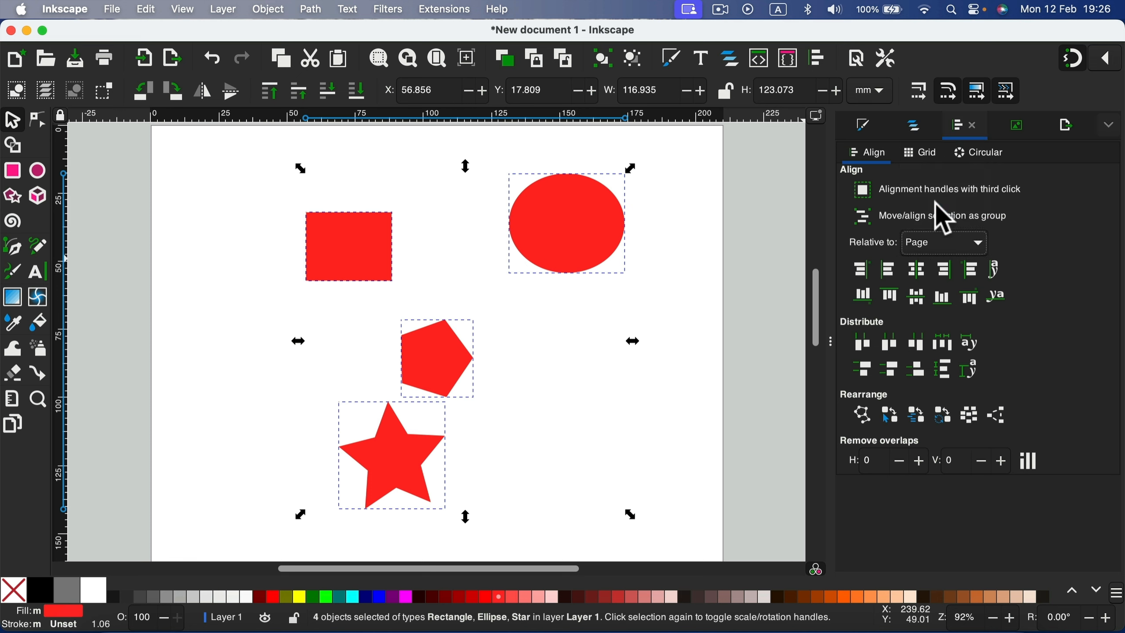
pyautogui.click(915, 269)
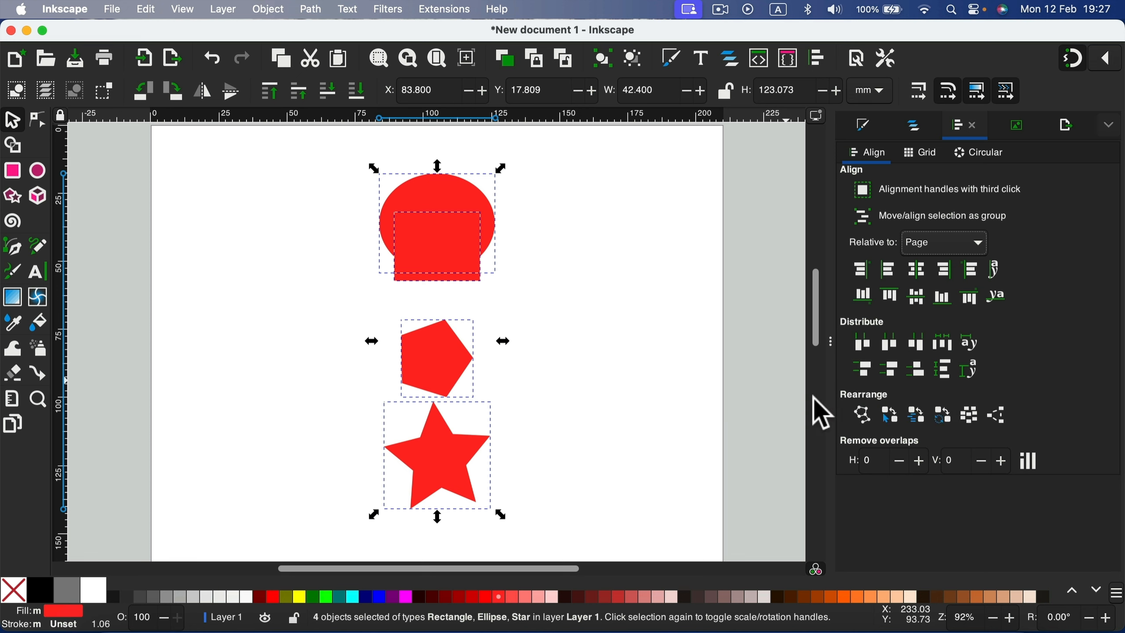
pyautogui.click(862, 369)
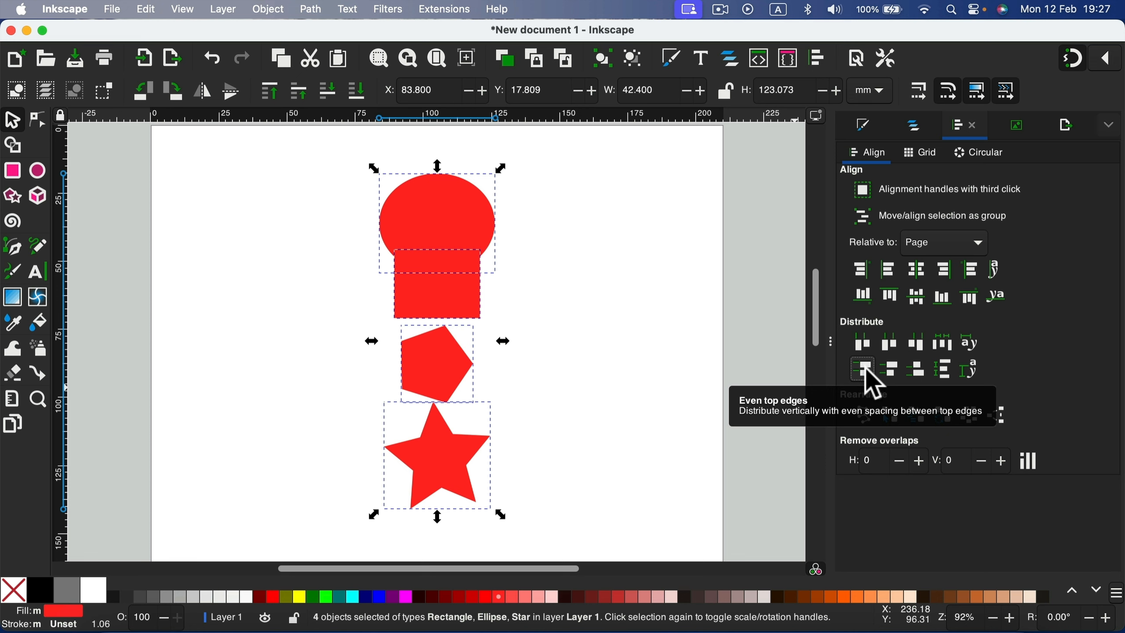
pyautogui.click(938, 374)
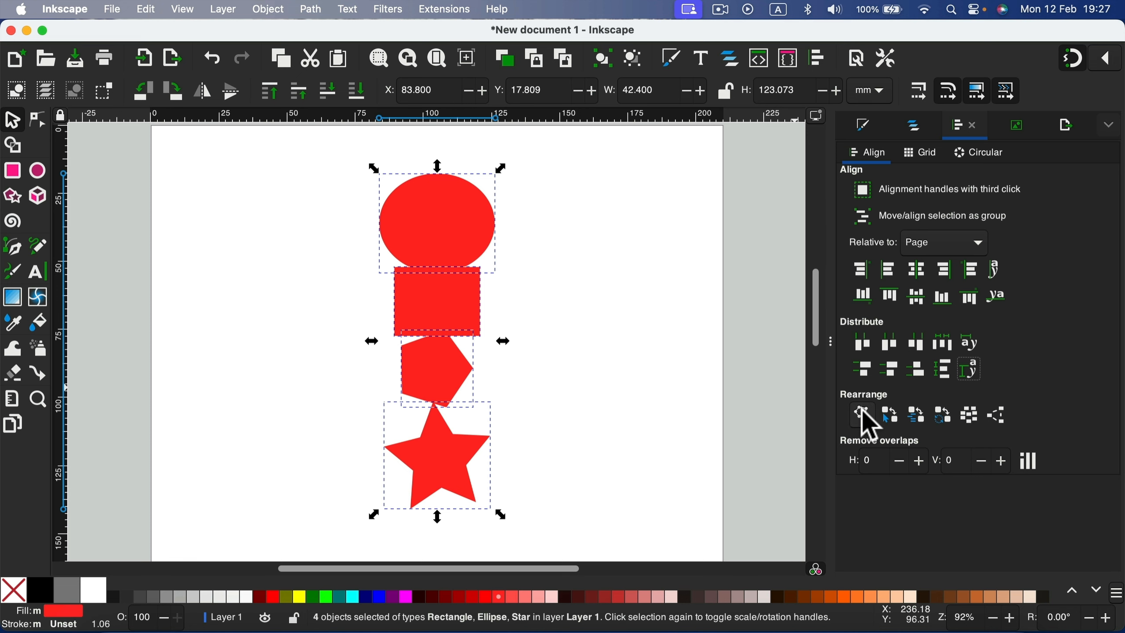
# Randomize the centers of the four selected shapes repeatedly to produce different arrangements
pyautogui.click(968, 417)
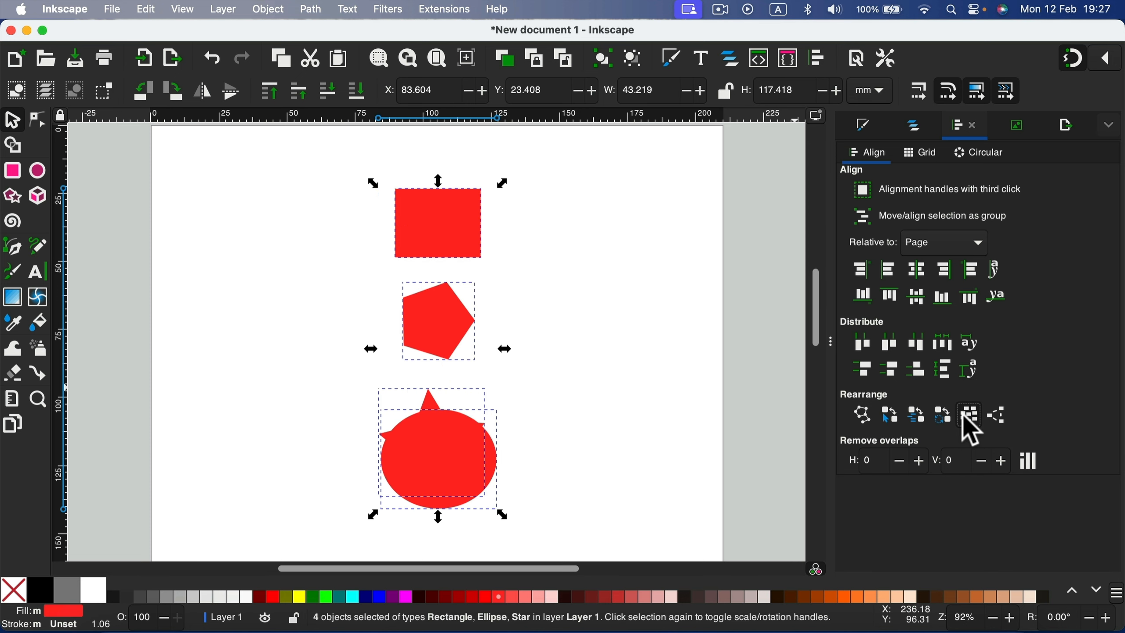
pyautogui.click(968, 417)
pyautogui.click(968, 417)
pyautogui.click(968, 417)
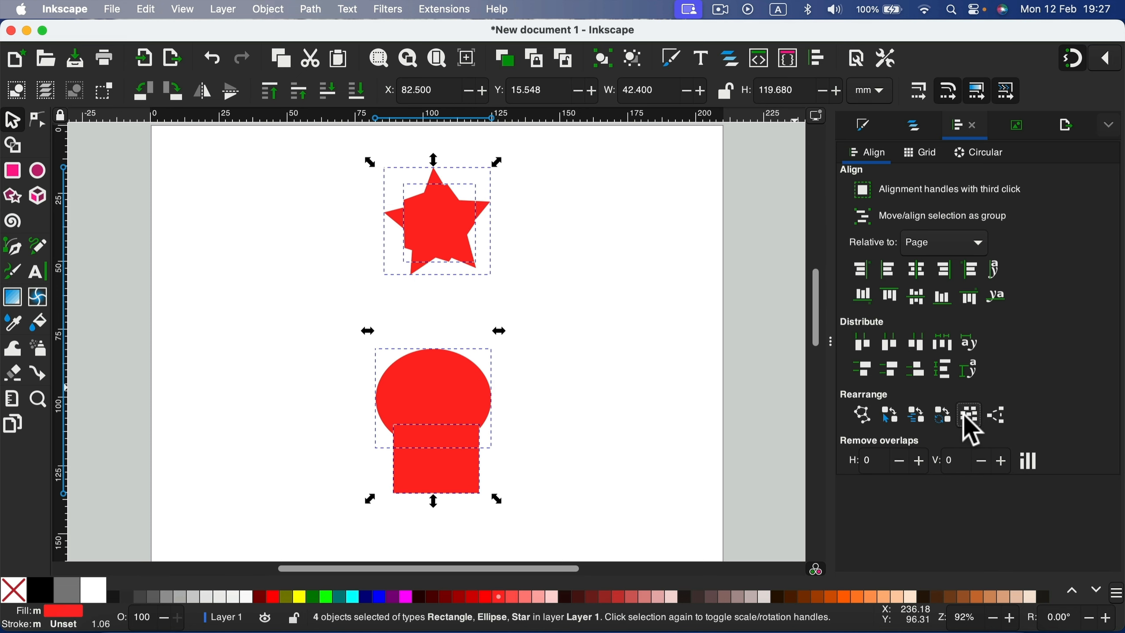
pyautogui.click(968, 418)
pyautogui.click(963, 412)
pyautogui.click(964, 412)
pyautogui.click(964, 413)
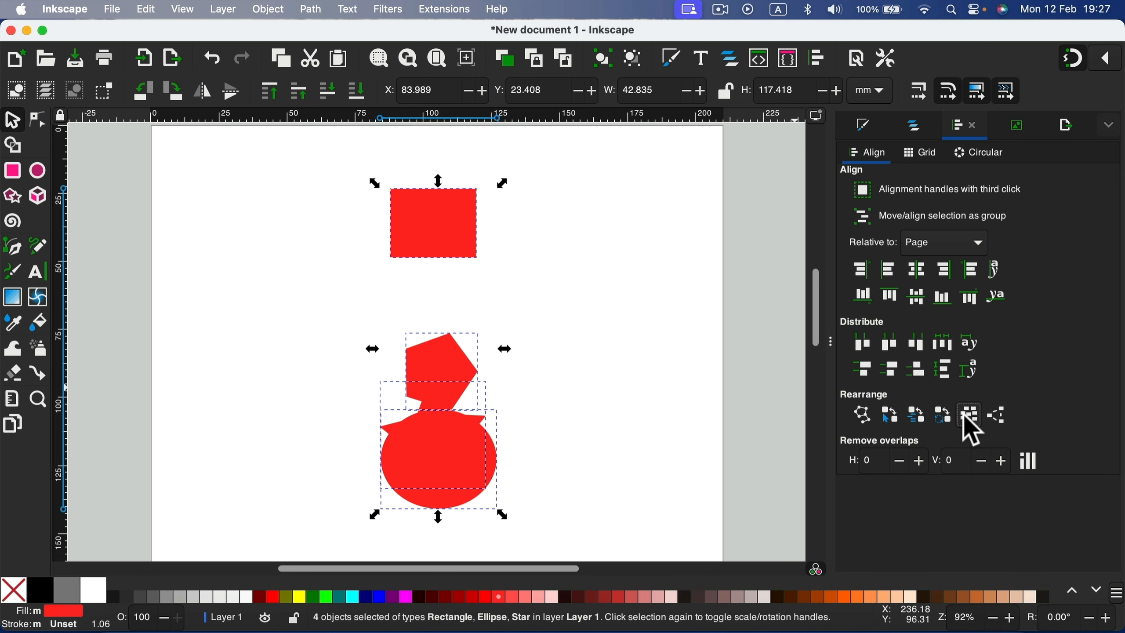
pyautogui.click(964, 412)
pyautogui.click(964, 412)
pyautogui.click(964, 412)
pyautogui.click(963, 412)
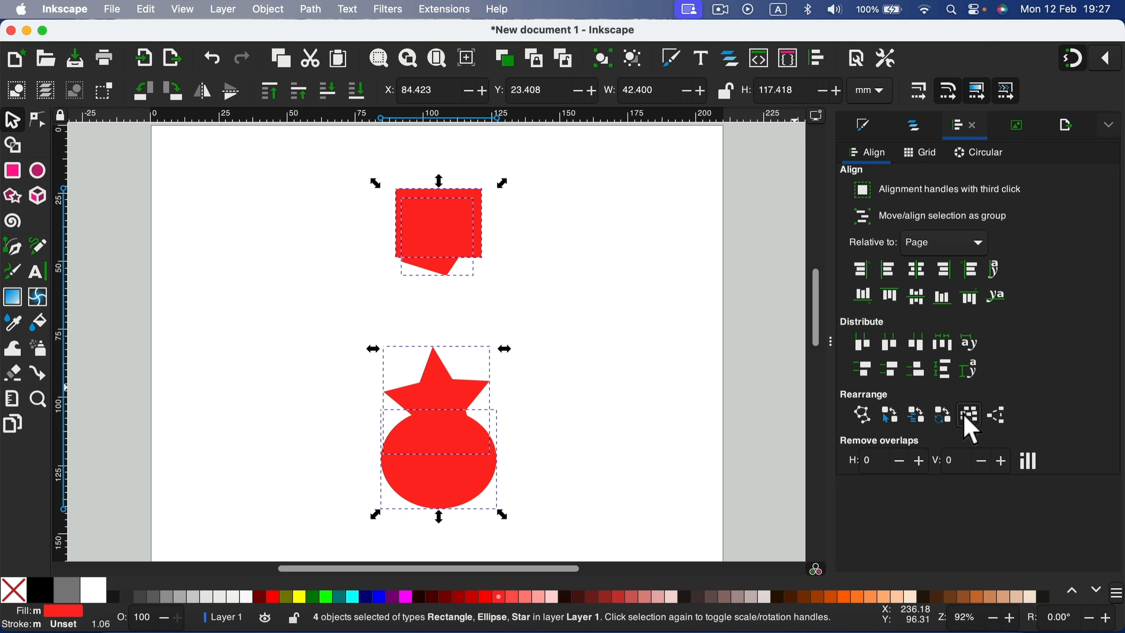
pyautogui.click(963, 412)
pyautogui.click(968, 417)
pyautogui.click(968, 417)
pyautogui.click(968, 417)
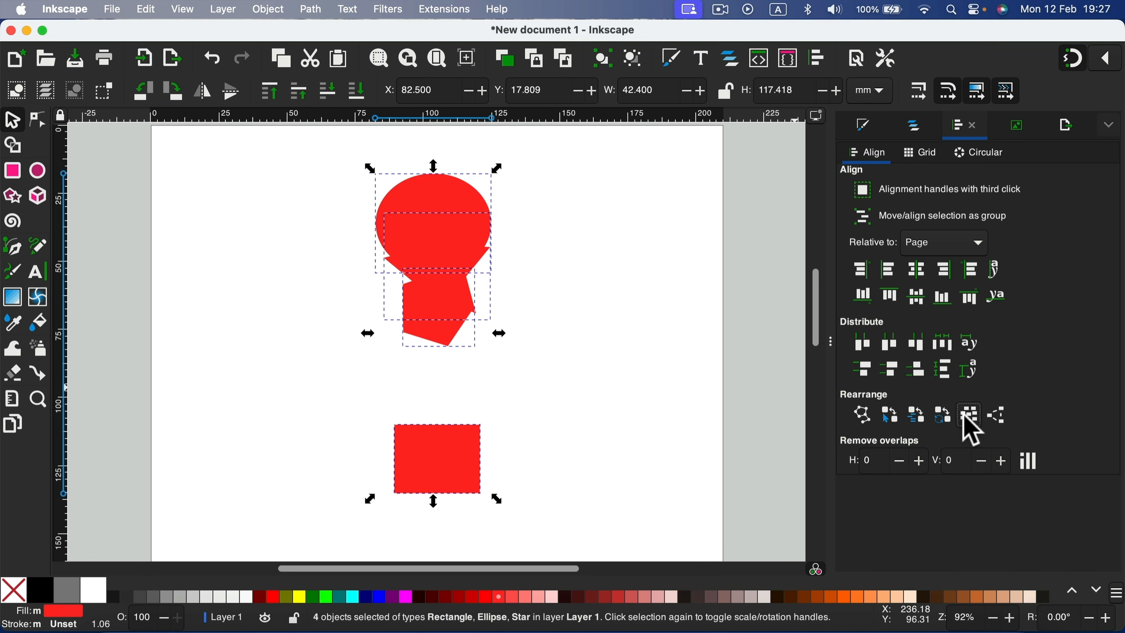
pyautogui.click(967, 416)
pyautogui.click(964, 412)
pyautogui.click(964, 412)
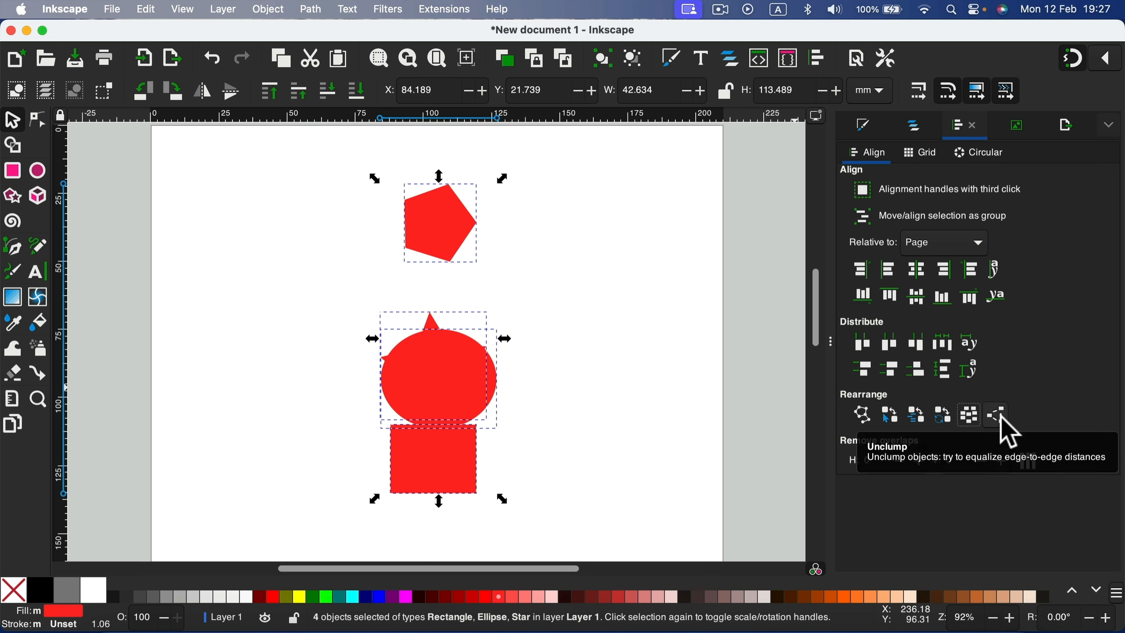
# Unclump the four shapes, and exchange their positions by selection order three times
pyautogui.click(1002, 416)
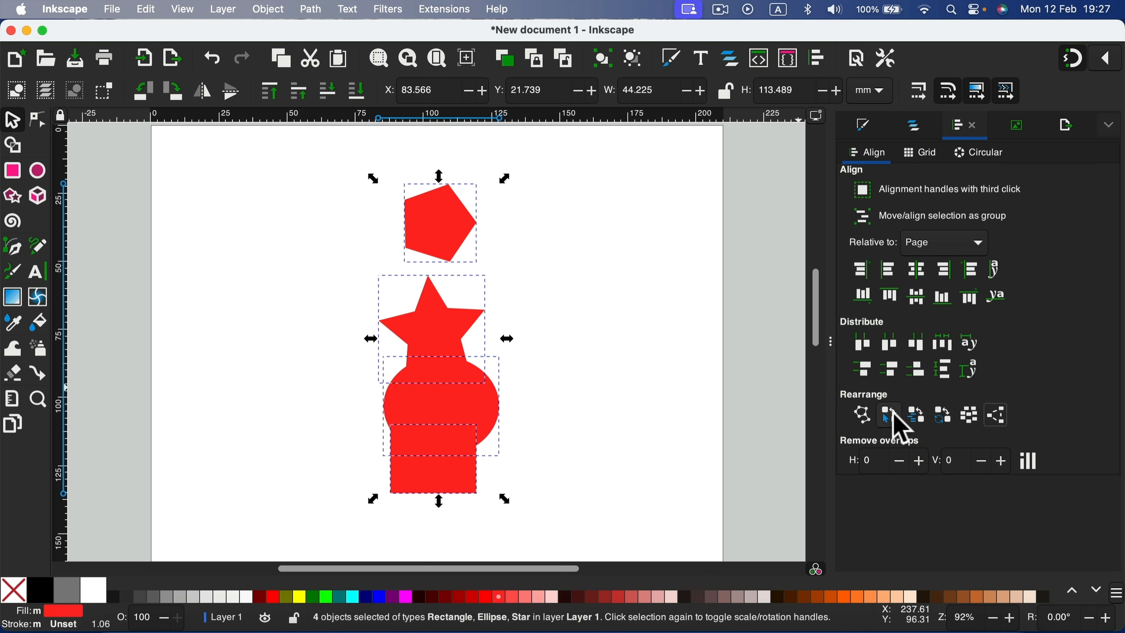
pyautogui.click(898, 421)
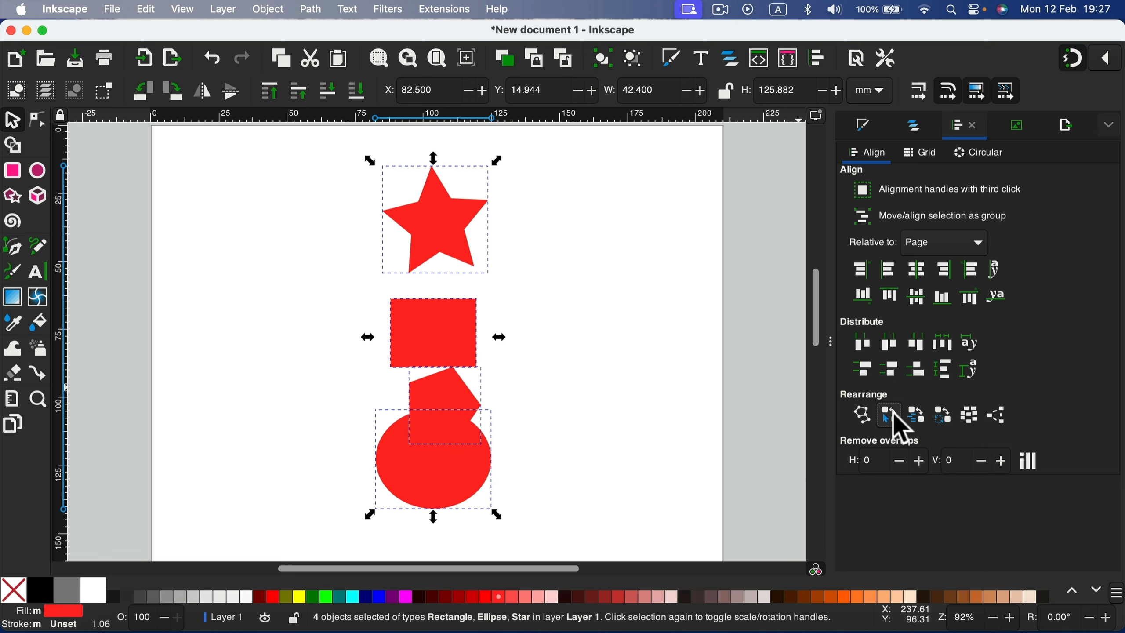
pyautogui.click(894, 416)
pyautogui.click(894, 415)
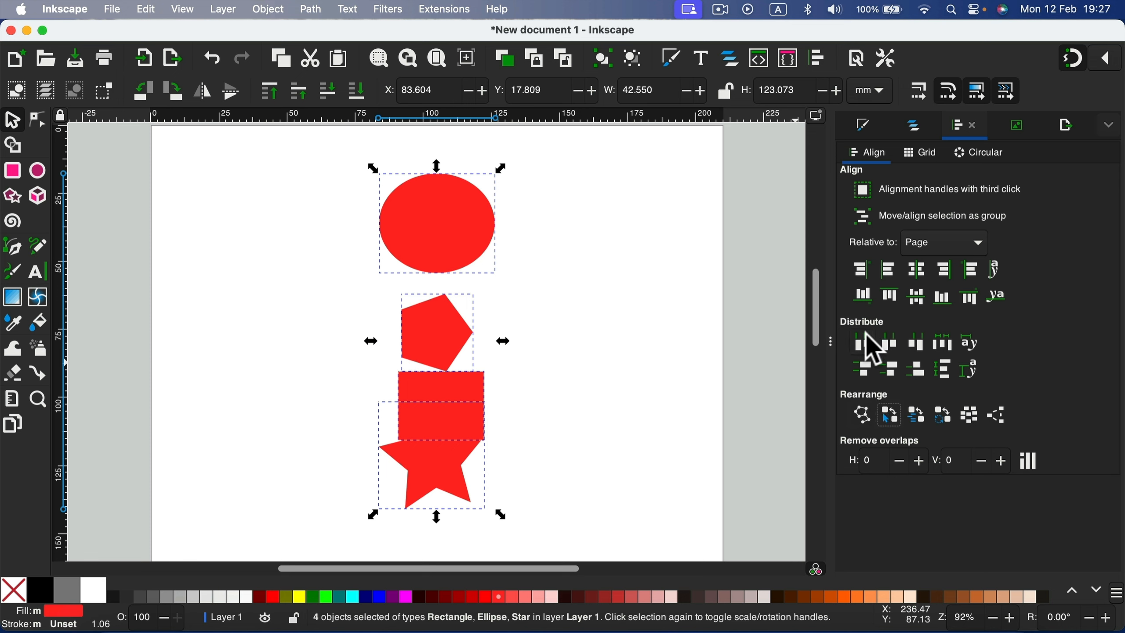
# Deselect the shapes and move the ellipse, pentagon, rectangle and star apart so that none of them overlap
pyautogui.click(619, 338)
pyautogui.moveTo(423, 239); pyautogui.dragTo(550, 260)
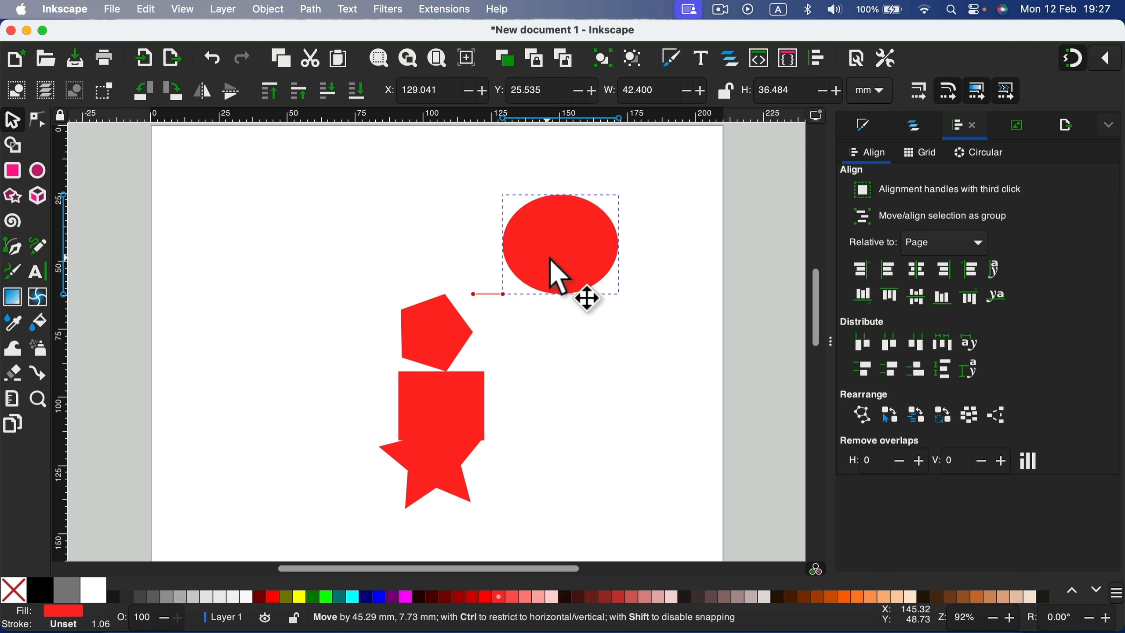
pyautogui.moveTo(420, 312); pyautogui.dragTo(417, 304)
pyautogui.moveTo(445, 375); pyautogui.dragTo(261, 170)
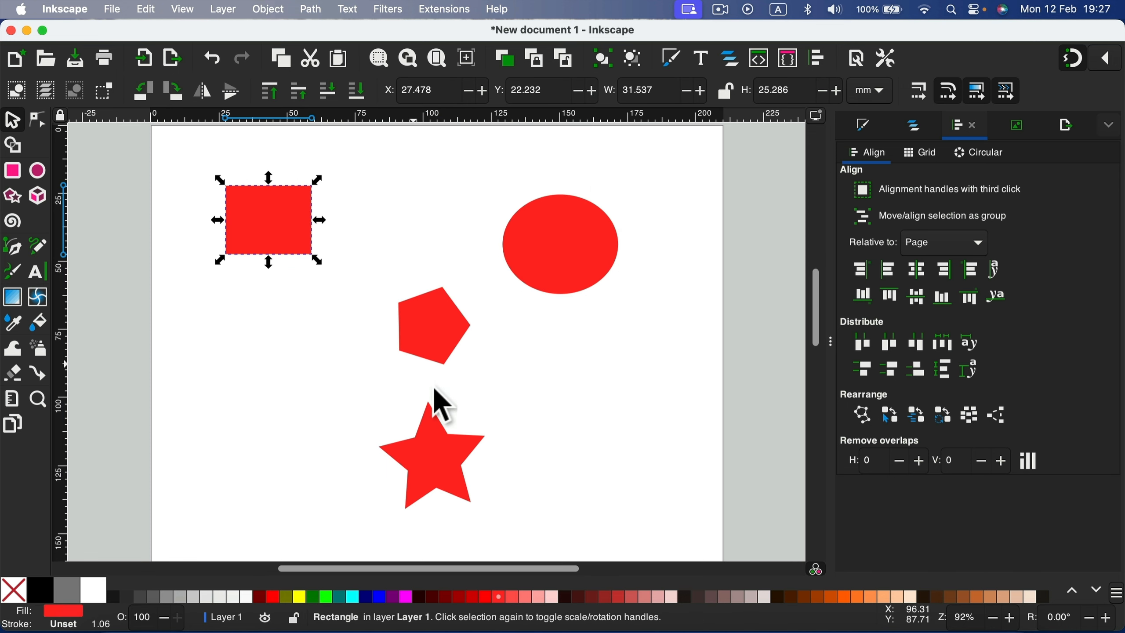
pyautogui.moveTo(434, 438); pyautogui.dragTo(334, 352)
# Select all four shapes, distribute their centers evenly in the horizontal direction, and center them on the page's horizontal axis
pyautogui.moveTo(191, 181); pyautogui.dragTo(752, 539)
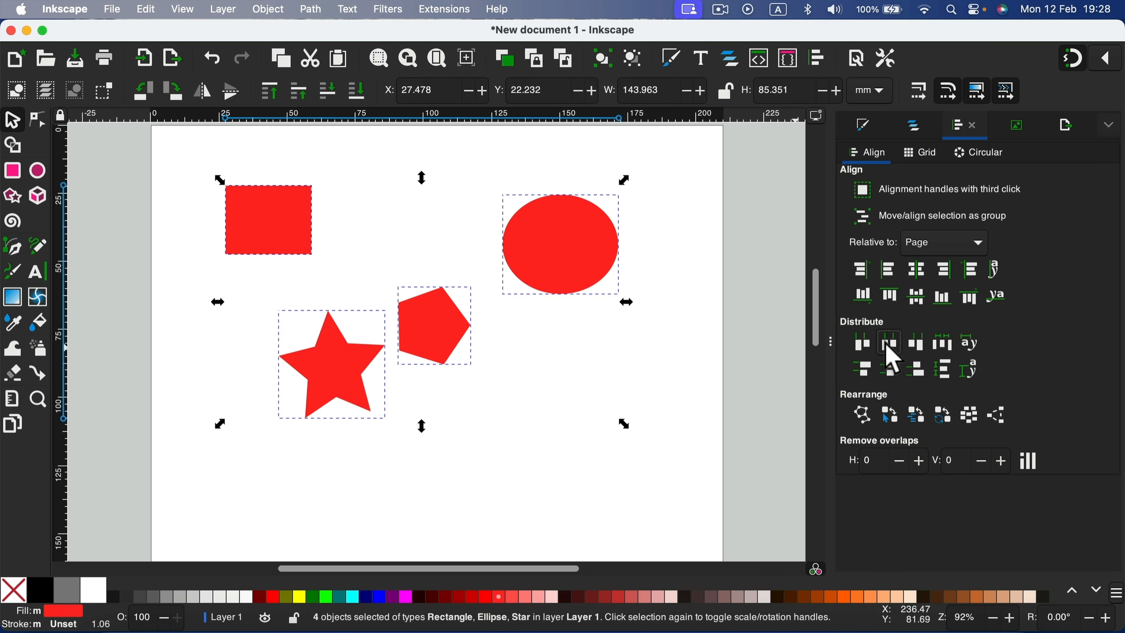
pyautogui.click(890, 348)
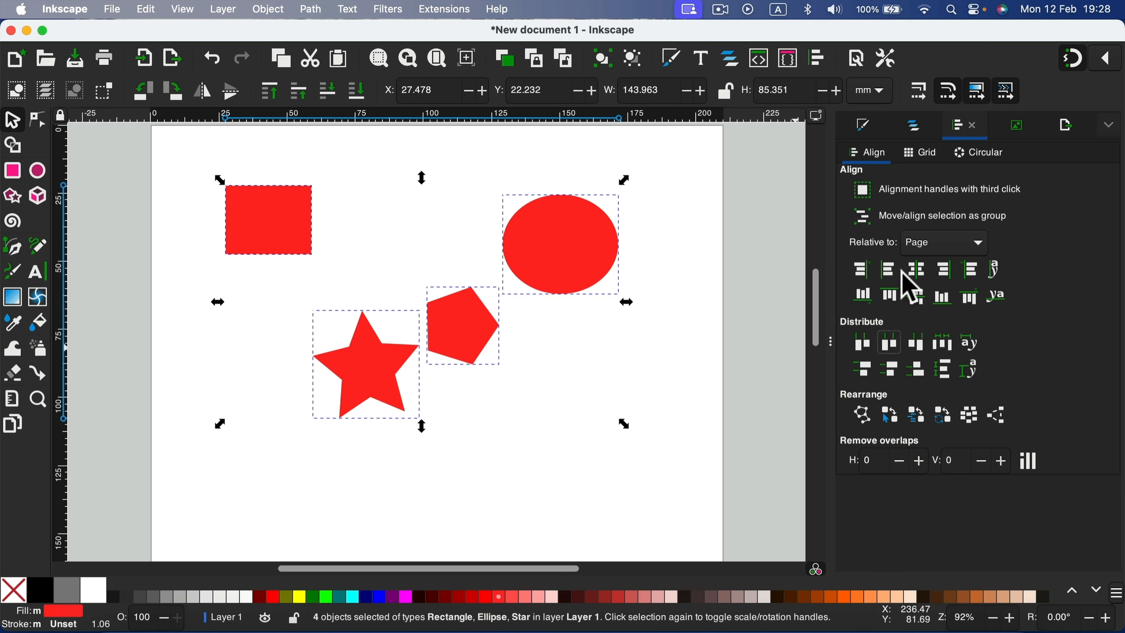
pyautogui.click(916, 296)
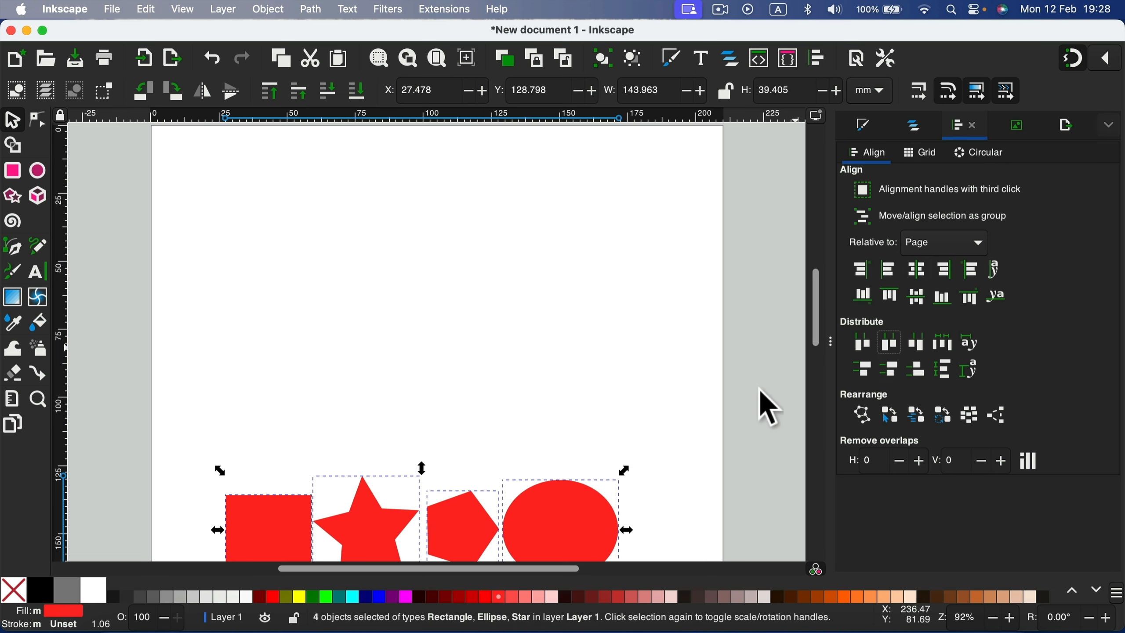
# Set the alignment reference for the four shapes to Selection Area
pyautogui.scroll(-5, 709, 399)
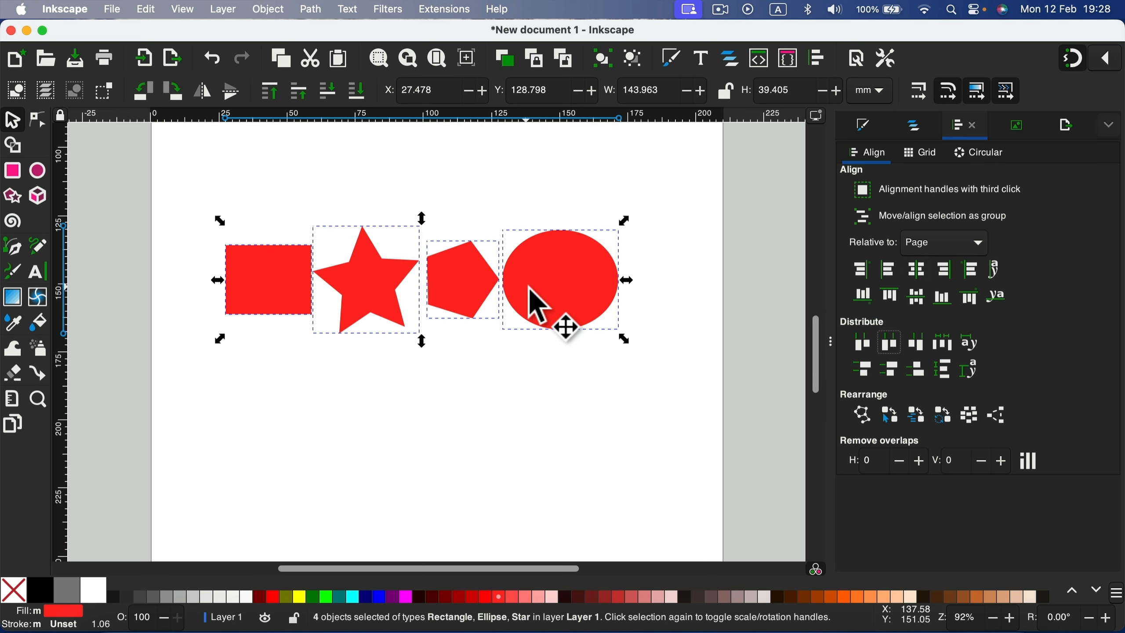
pyautogui.click(974, 245)
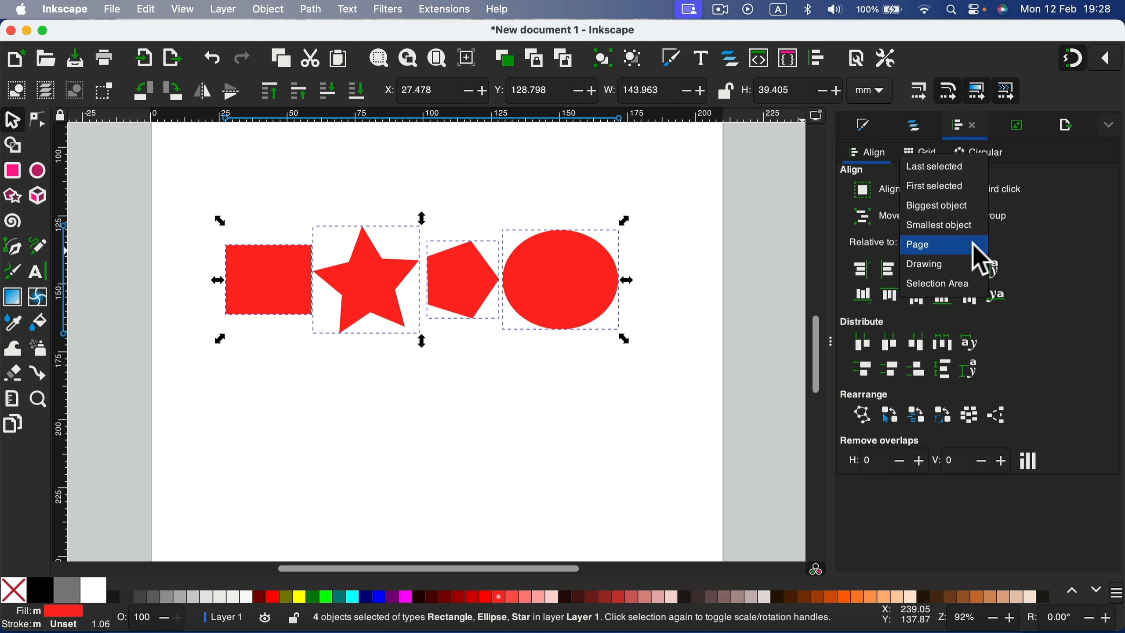
pyautogui.click(937, 285)
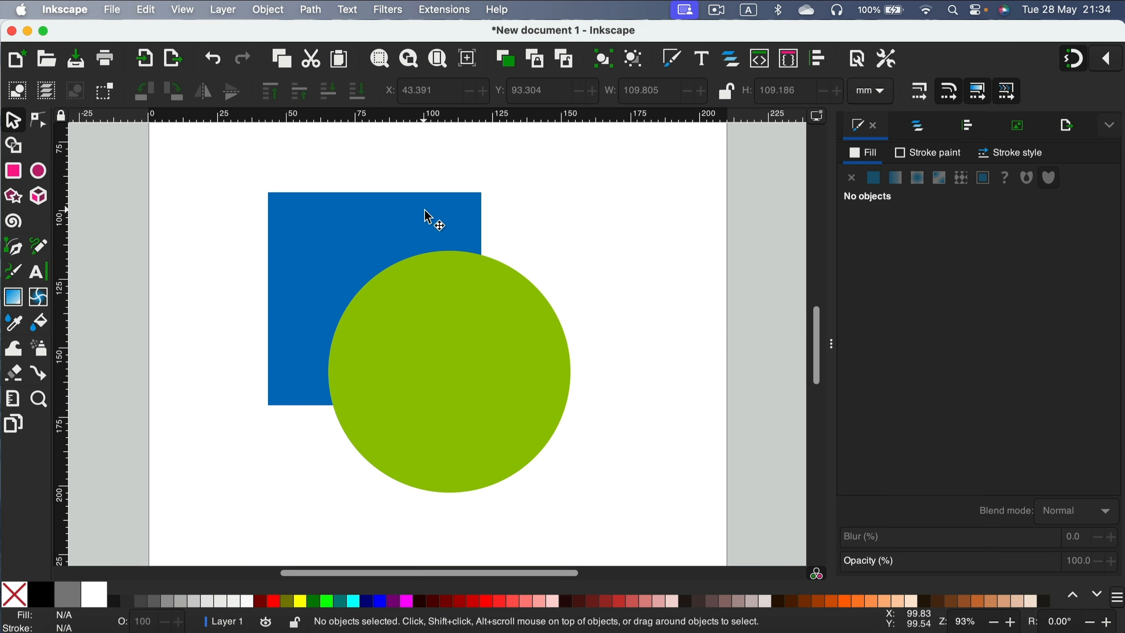
# Select the blue square and green circle, merge them with the Union path operation, and undo the union
pyautogui.moveTo(192, 159); pyautogui.dragTo(691, 530)
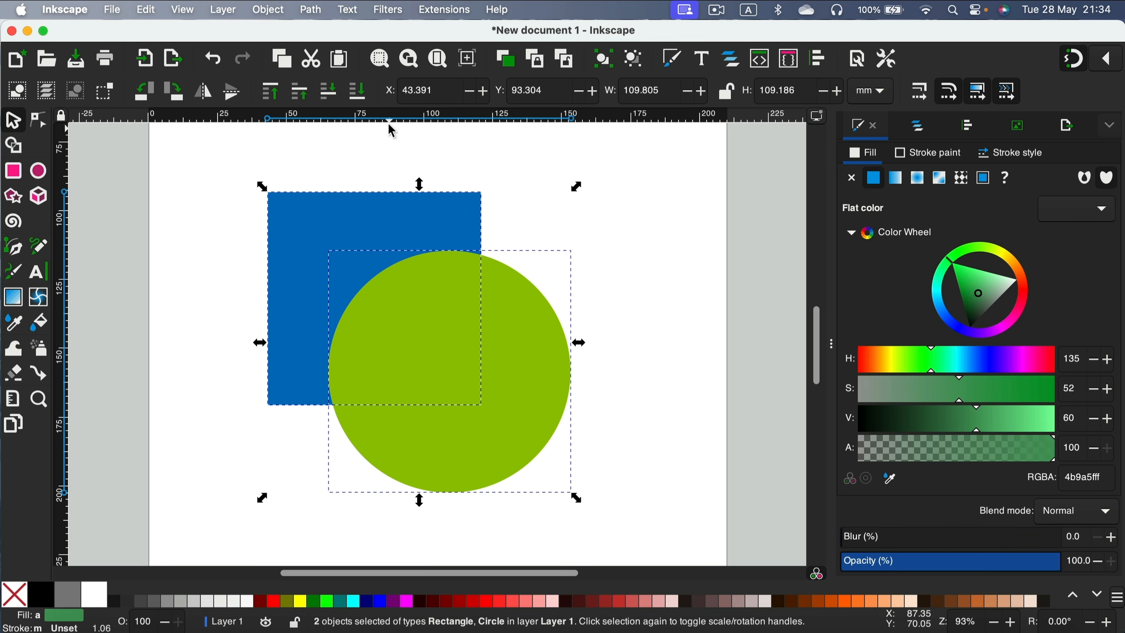
pyautogui.click(312, 9)
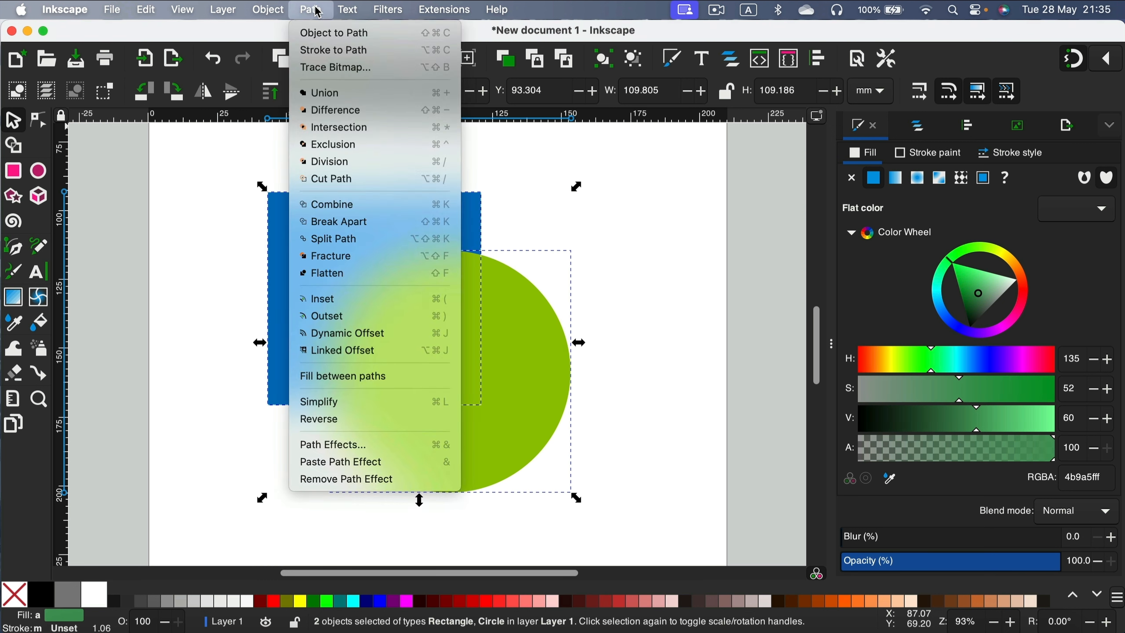
pyautogui.click(355, 94)
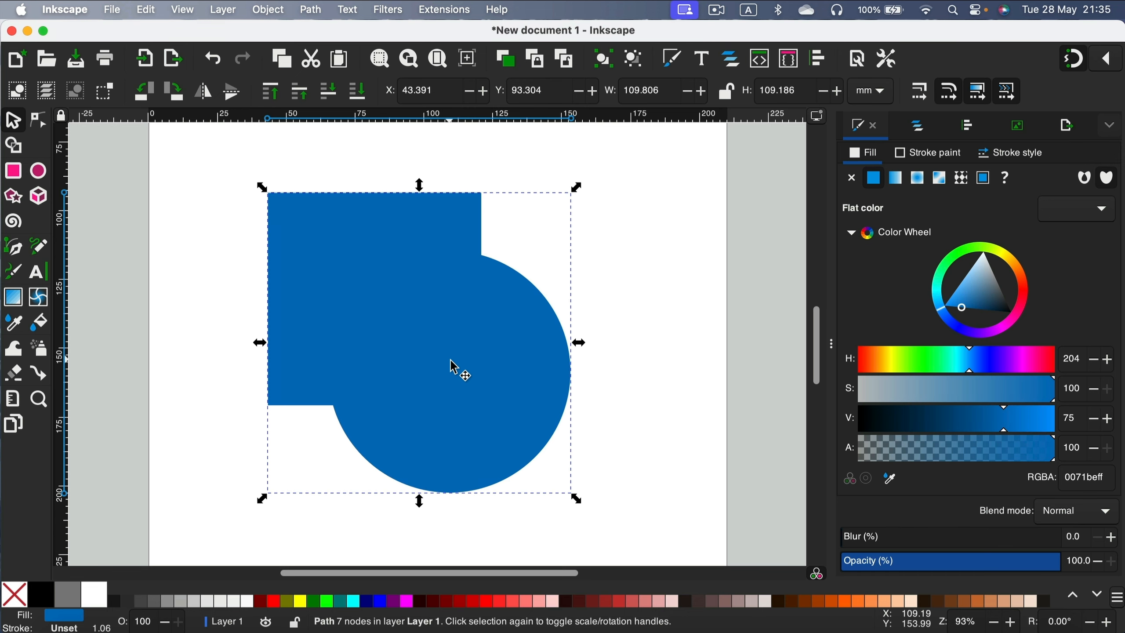
pyautogui.press('super+z')
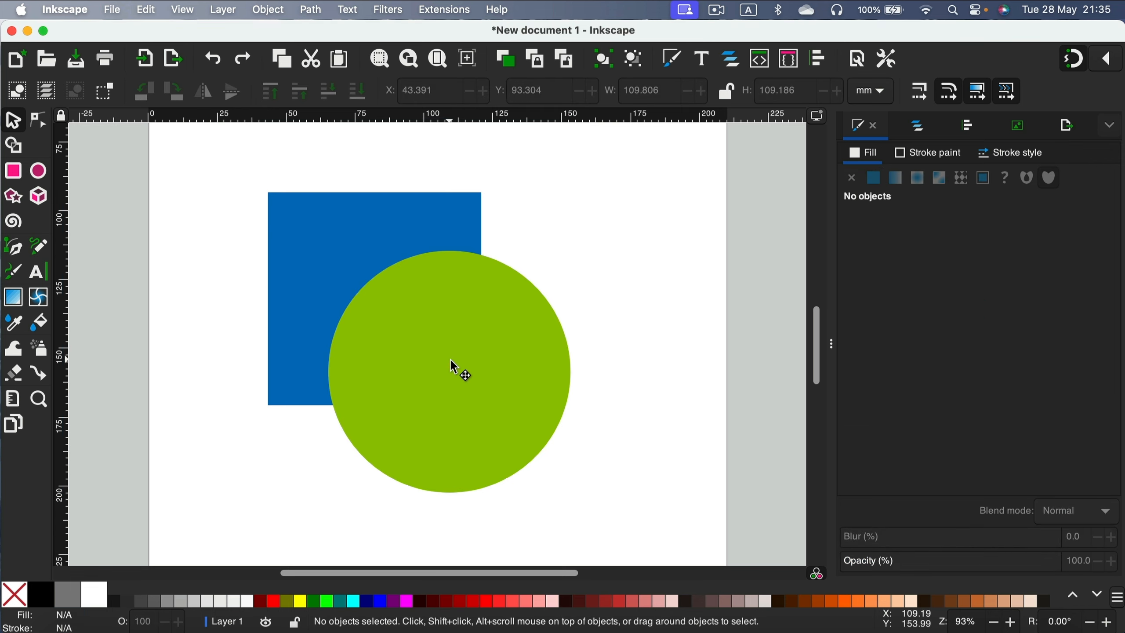
# Select the blue square and green circle, subtract the circle from the square with the Difference operation, and undo it
pyautogui.moveTo(625, 173); pyautogui.dragTo(191, 523)
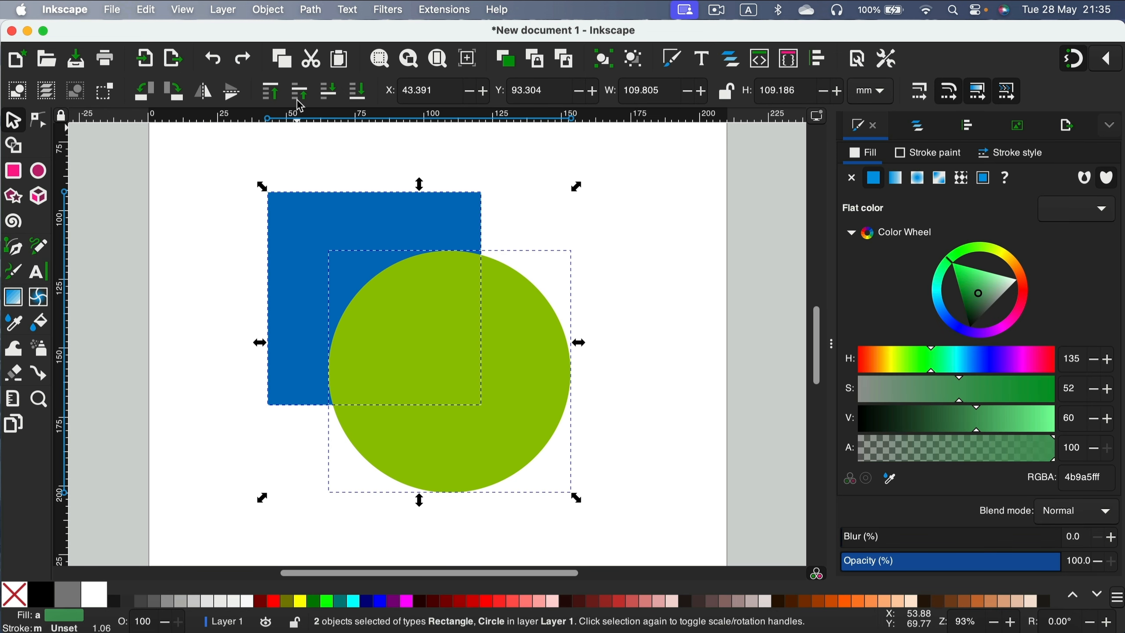
pyautogui.click(312, 10)
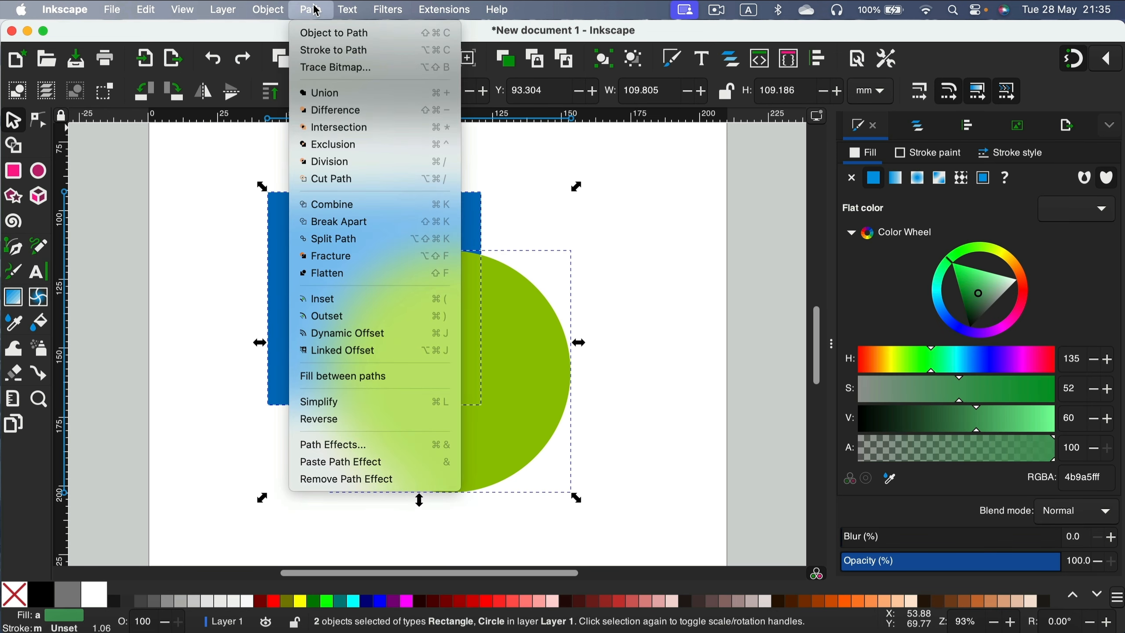
pyautogui.click(320, 112)
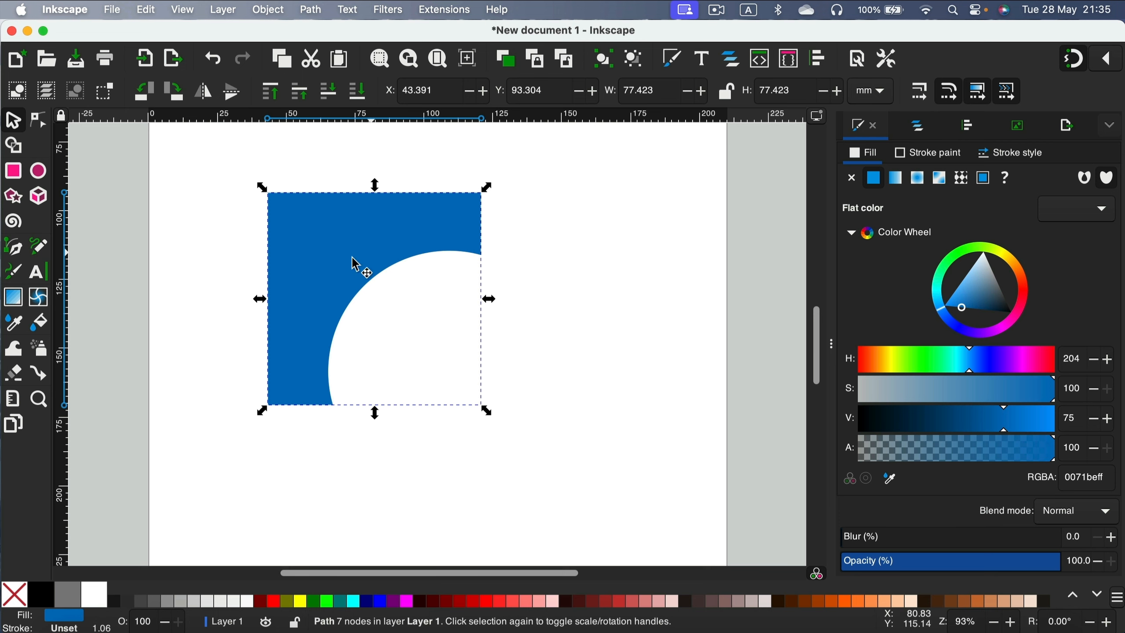
pyautogui.press('super+z')
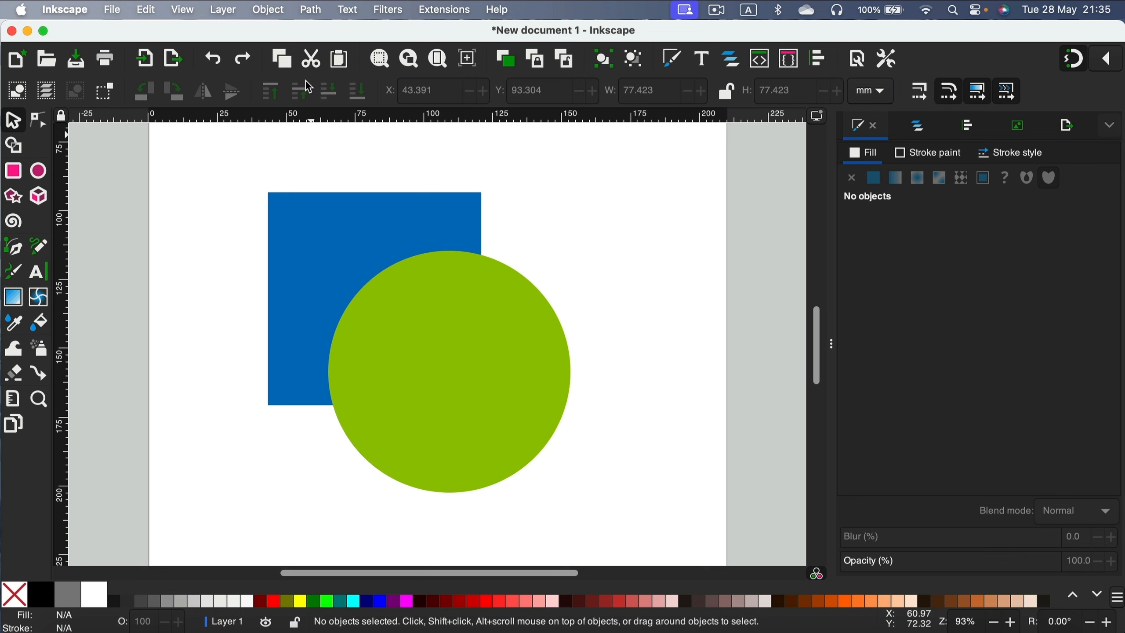
# Reselect both shapes, reduce them to their overlapping area with the Intersection operation, and undo the intersection
pyautogui.moveTo(243, 158); pyautogui.dragTo(651, 534)
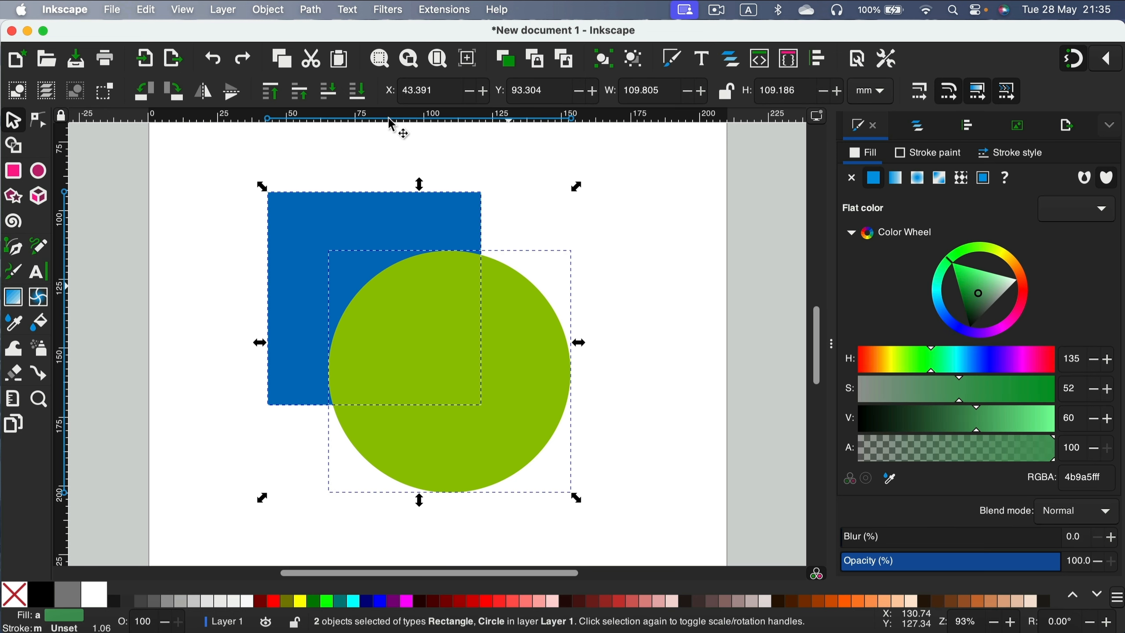
pyautogui.click(324, 8)
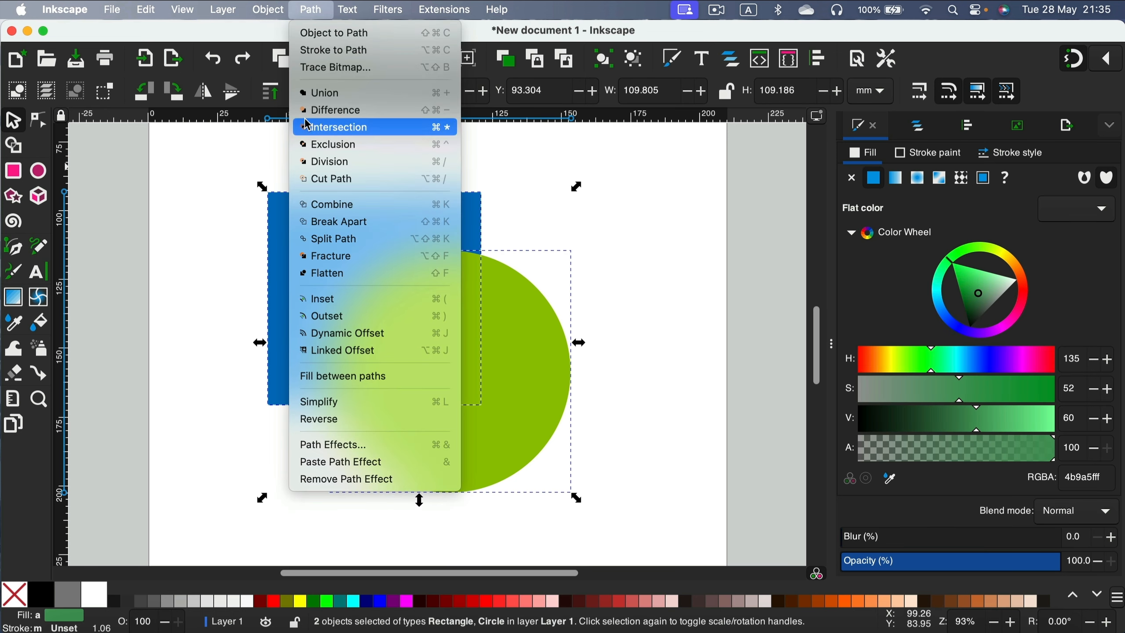
pyautogui.click(328, 129)
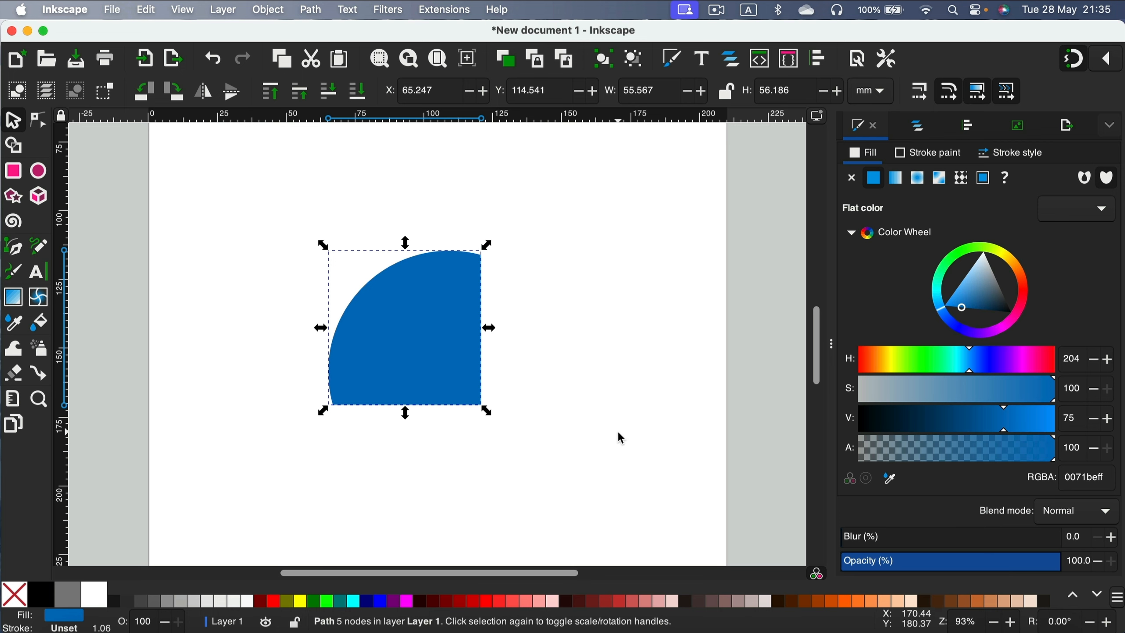
pyautogui.press('super+z')
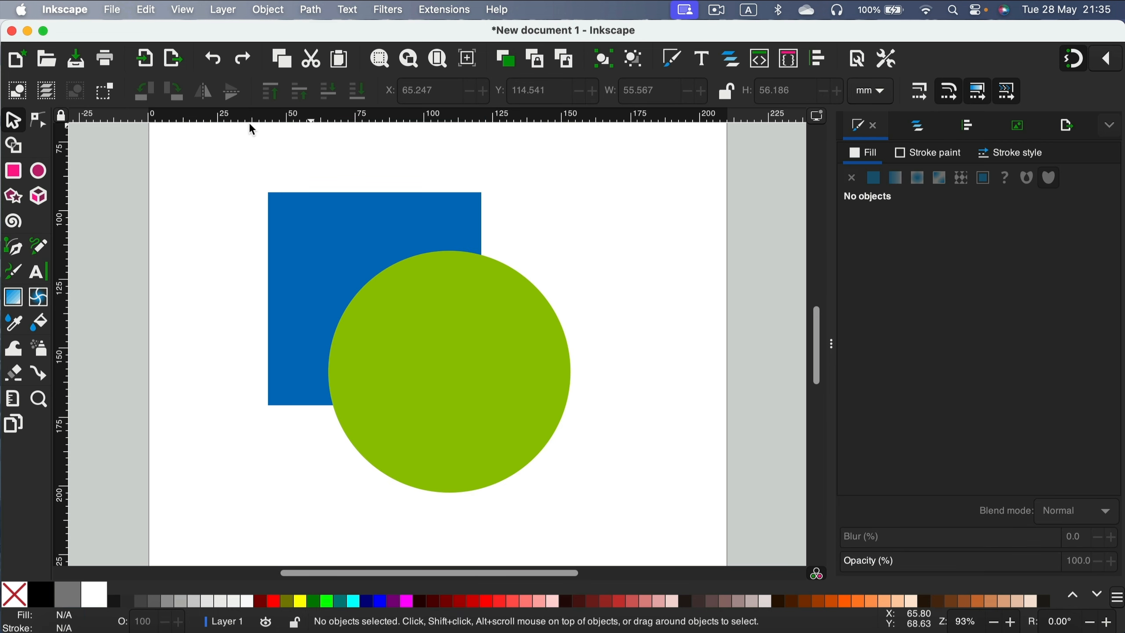
# Reselect the square and circle, cut out their shared area with the Exclusion operation, and undo the exclusion
pyautogui.moveTo(239, 169); pyautogui.dragTo(685, 538)
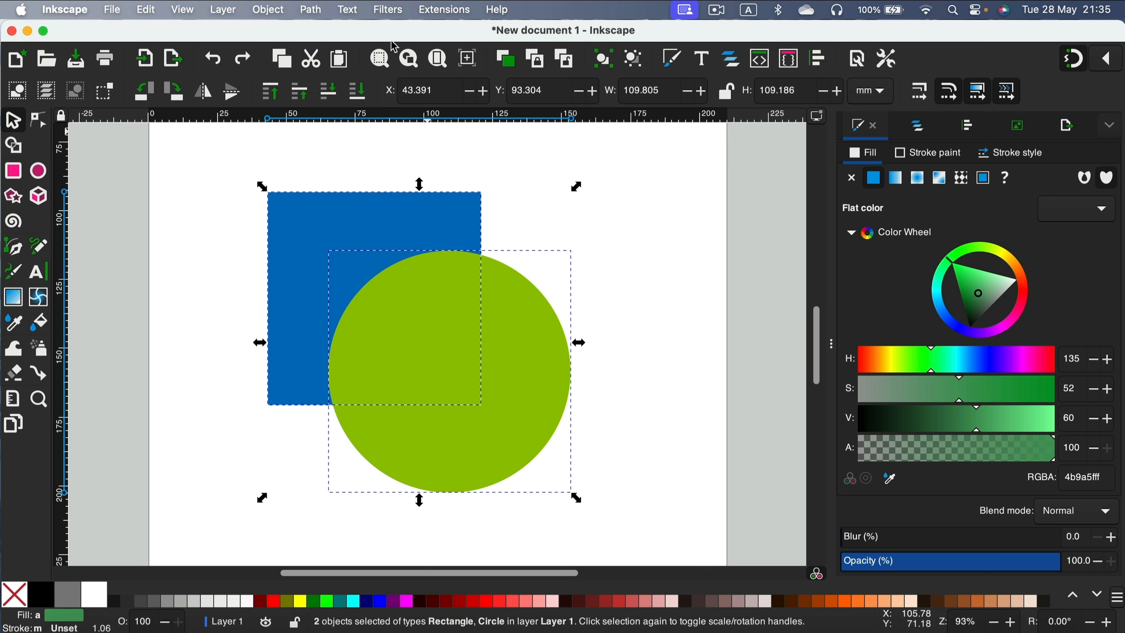
pyautogui.click(311, 8)
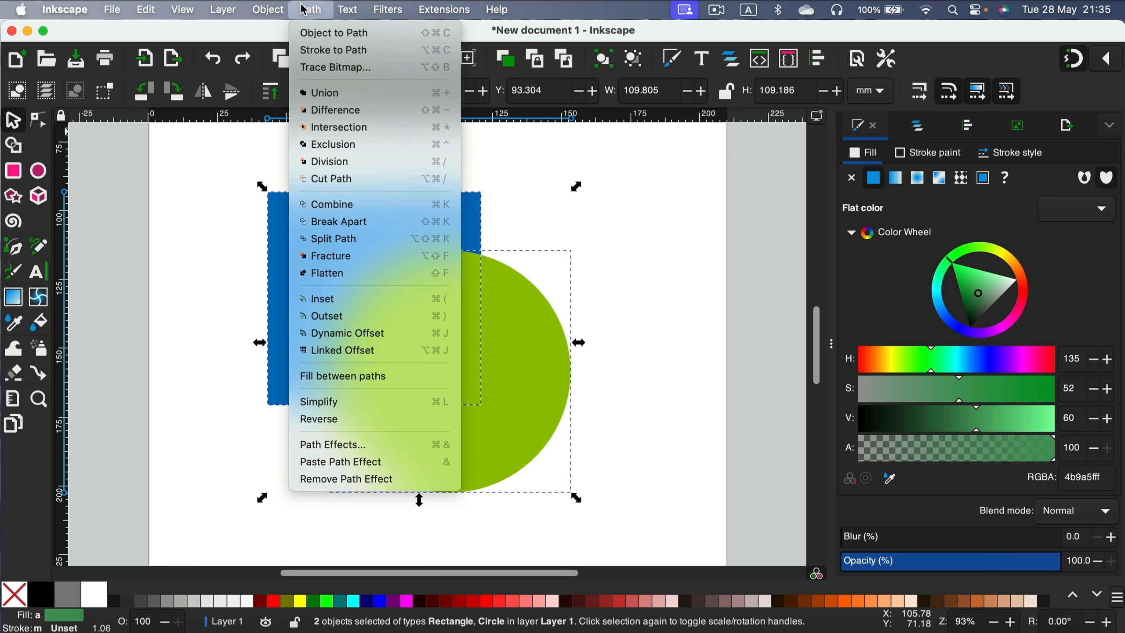
pyautogui.click(349, 145)
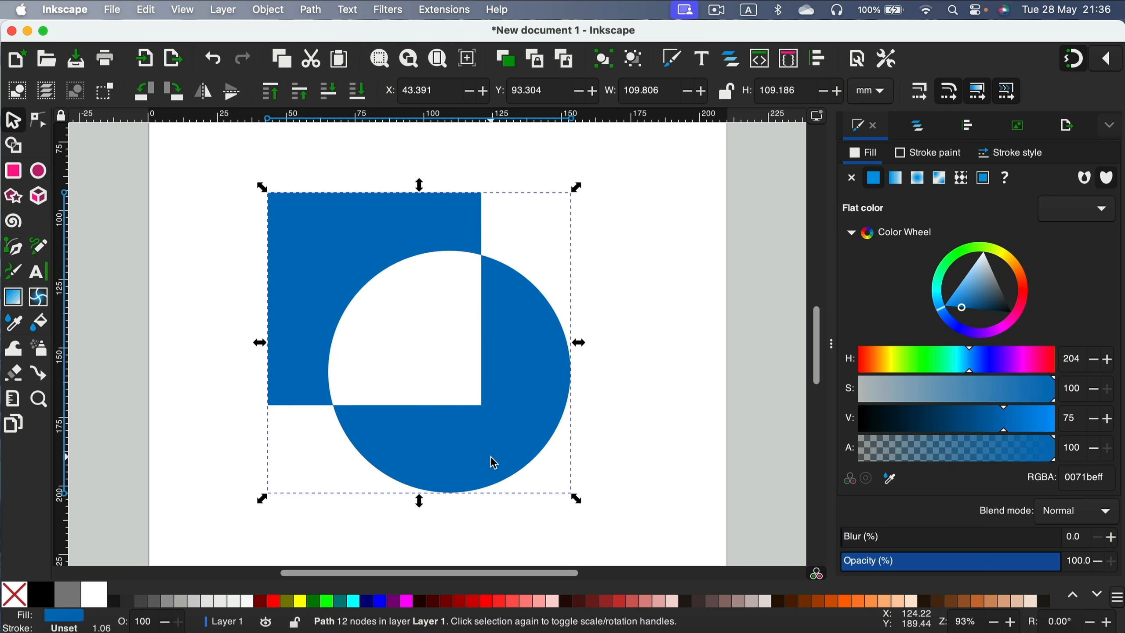
pyautogui.press('alt')
pyautogui.press('super+z')
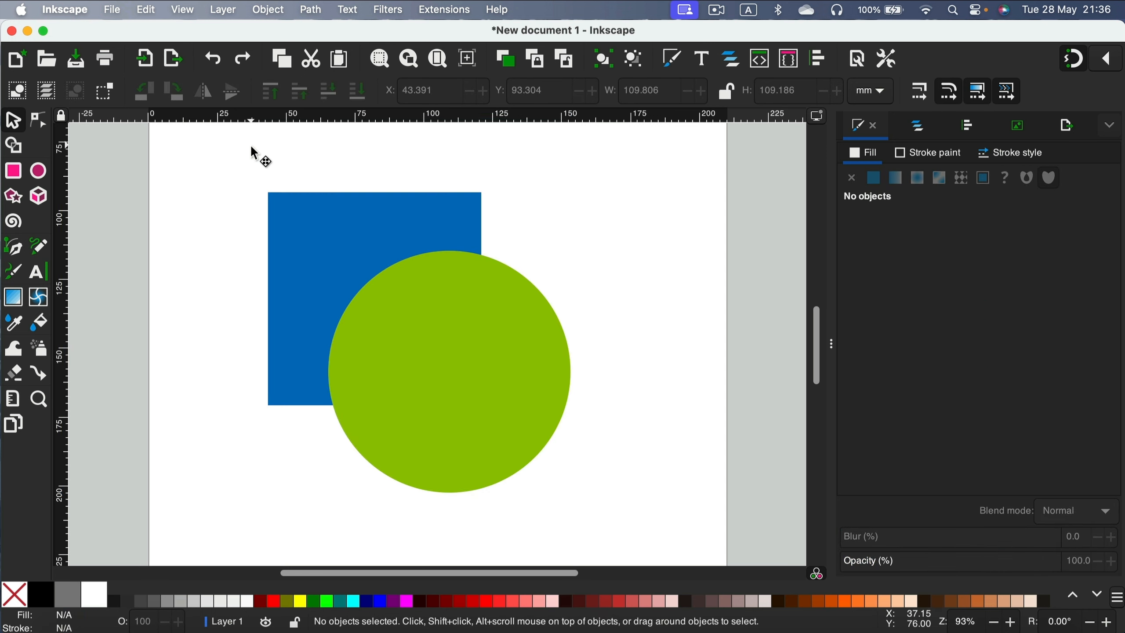
# Split the square along the circle's outline with the Division operation, move the cut-out piece away from the square, and undo both changes
pyautogui.moveTo(245, 148); pyautogui.dragTo(660, 537)
pyautogui.click(315, 8)
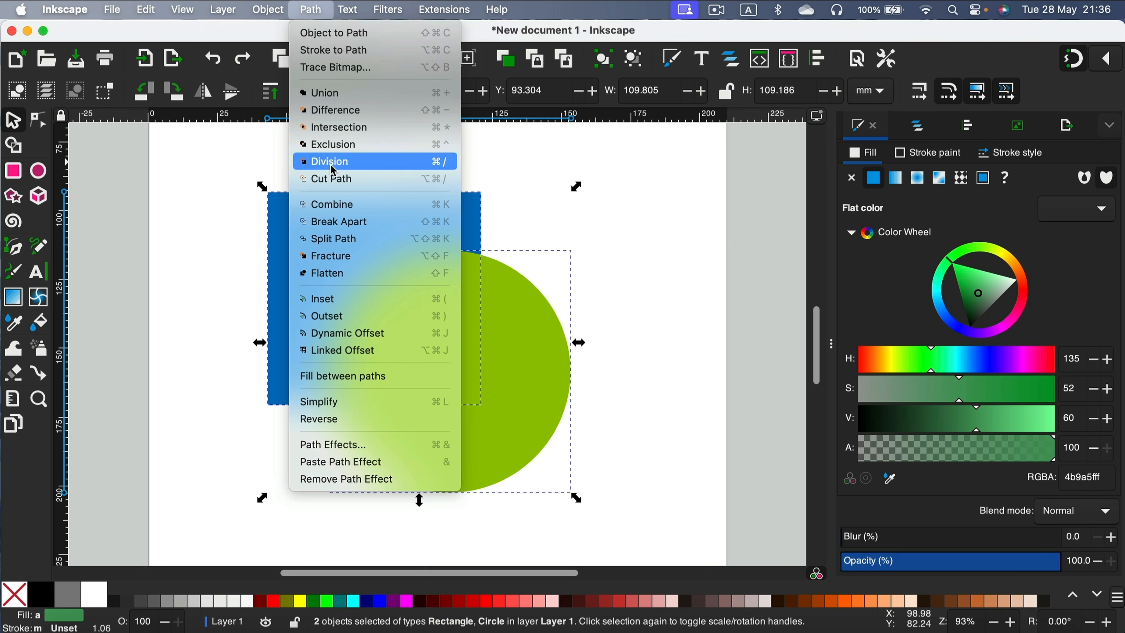
pyautogui.hotkey('ctrl', '/')
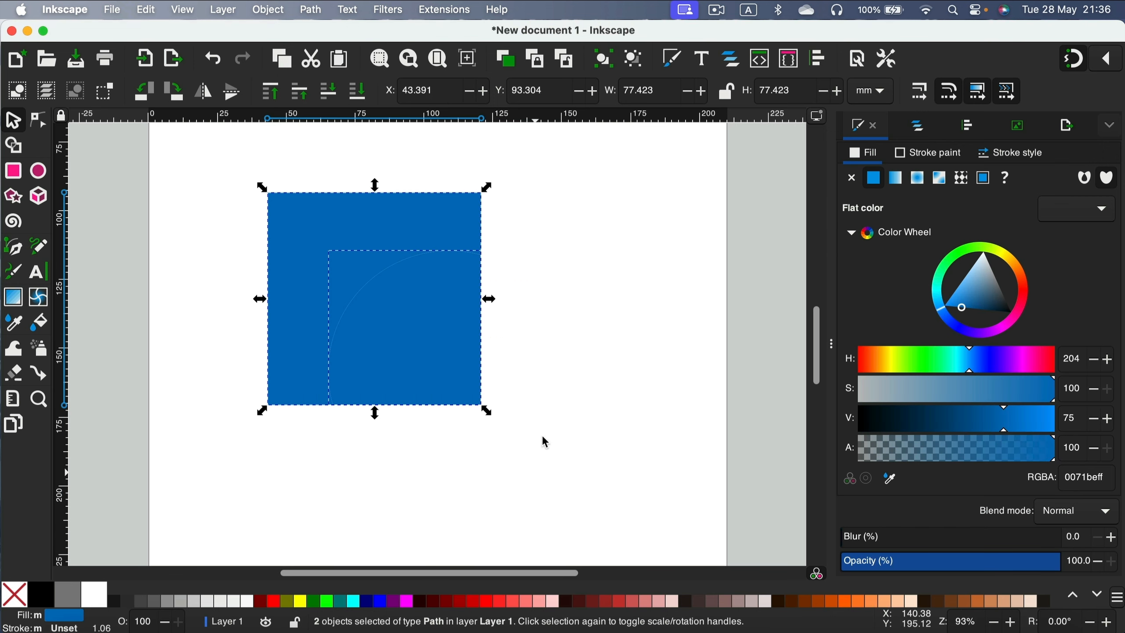
pyautogui.click(589, 166)
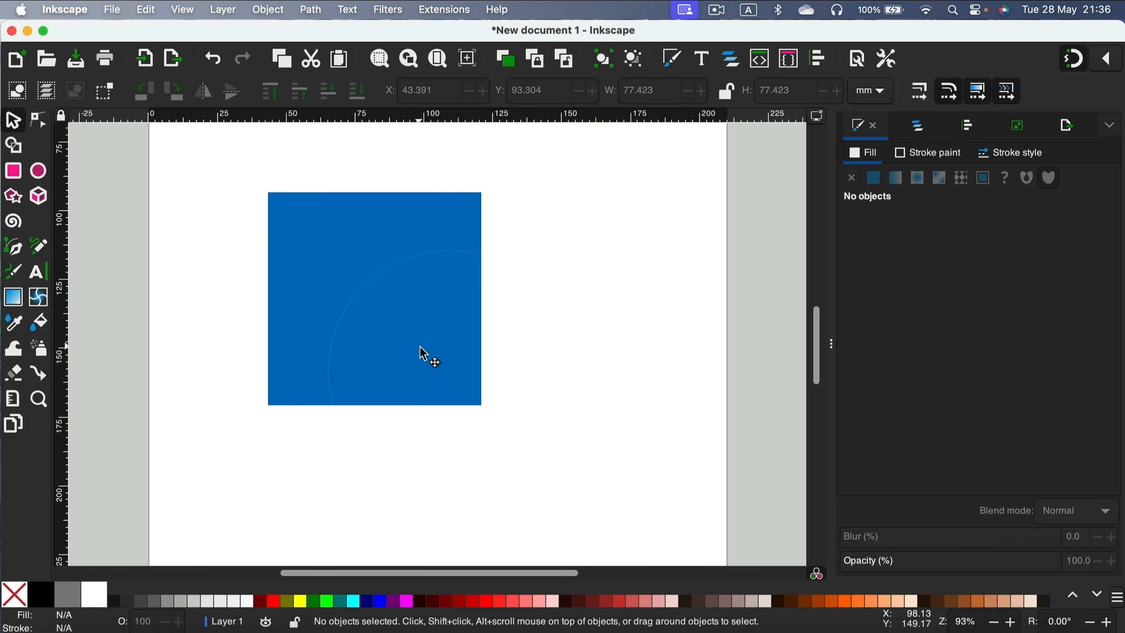
pyautogui.moveTo(424, 355); pyautogui.dragTo(536, 441)
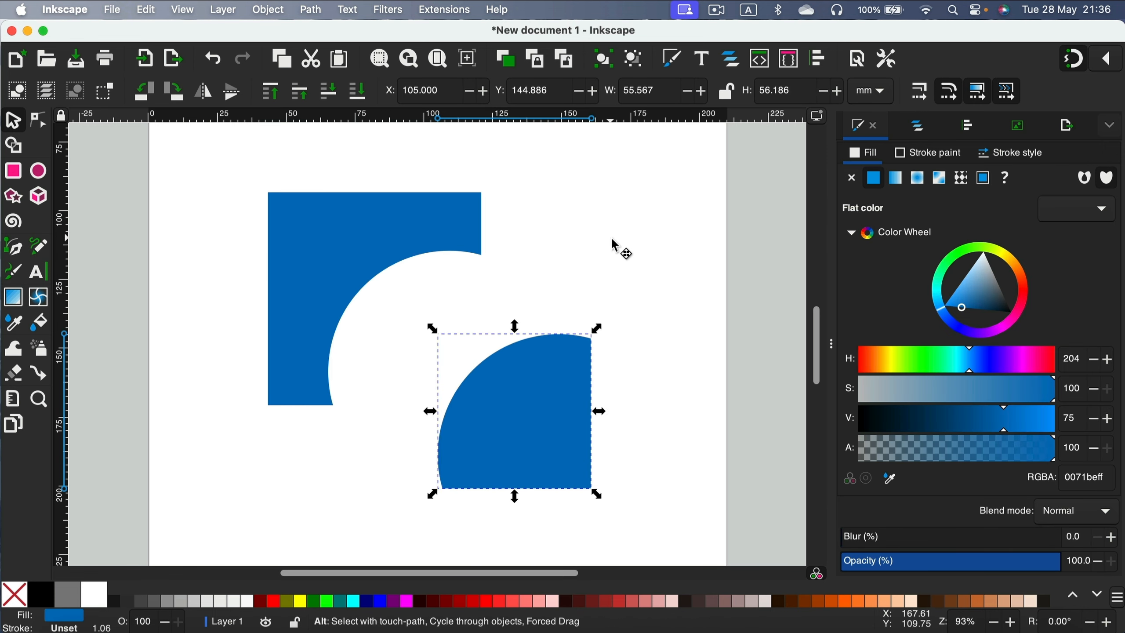
pyautogui.press('super+z')
pyautogui.press('super+z')
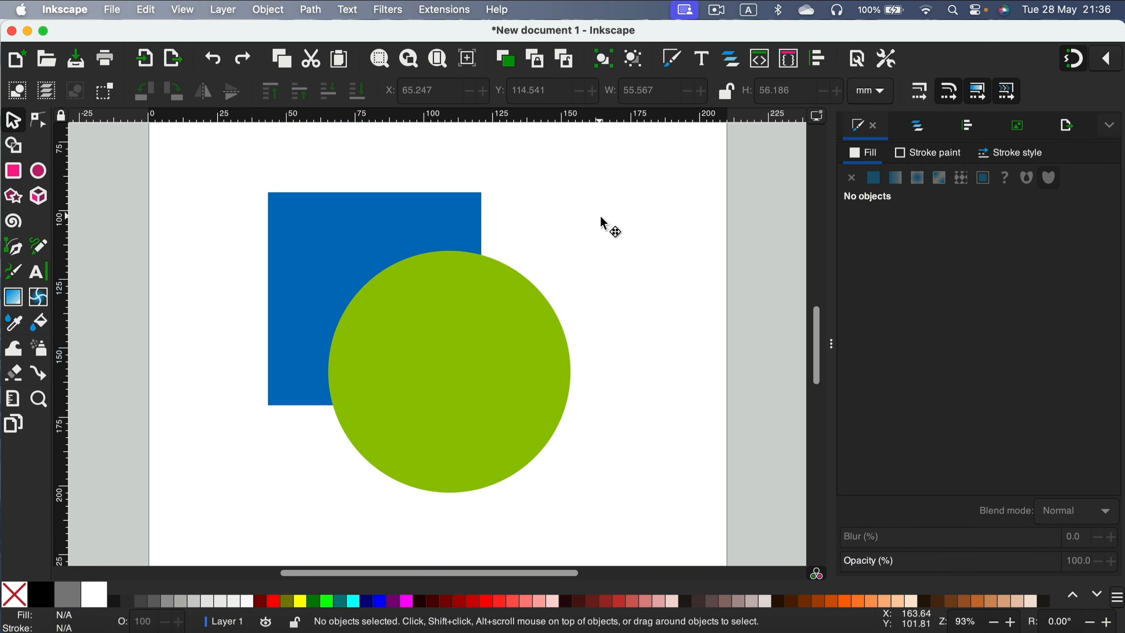
# Combine the square and circle into one path with the Combine operation and show the document's list of layers and objects
pyautogui.press('super+a')
pyautogui.click(316, 4)
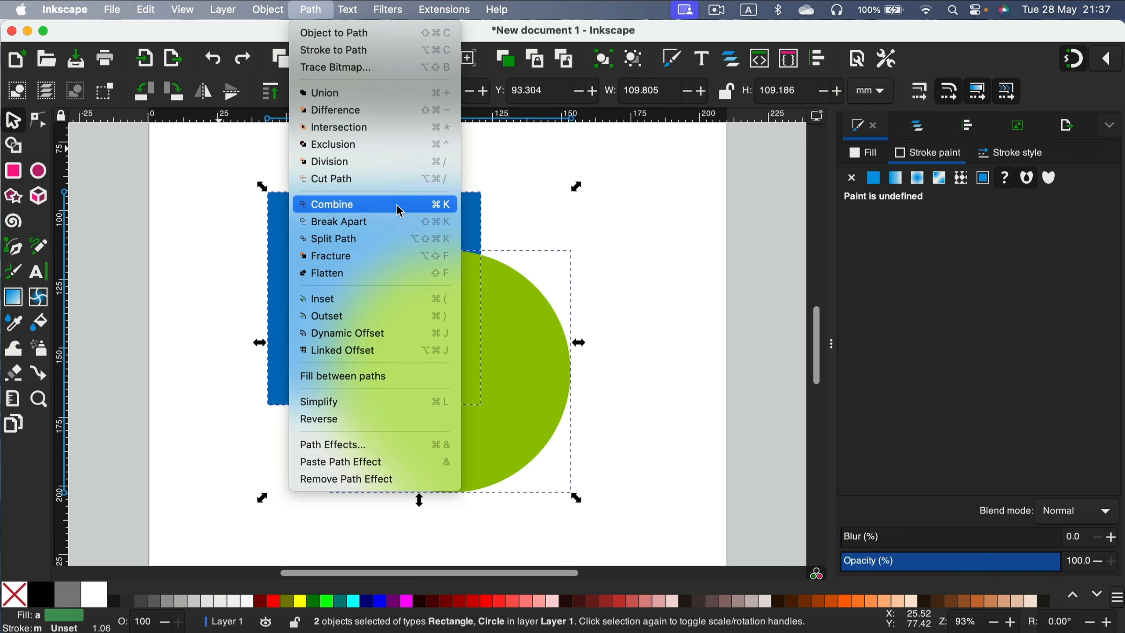
pyautogui.click(400, 203)
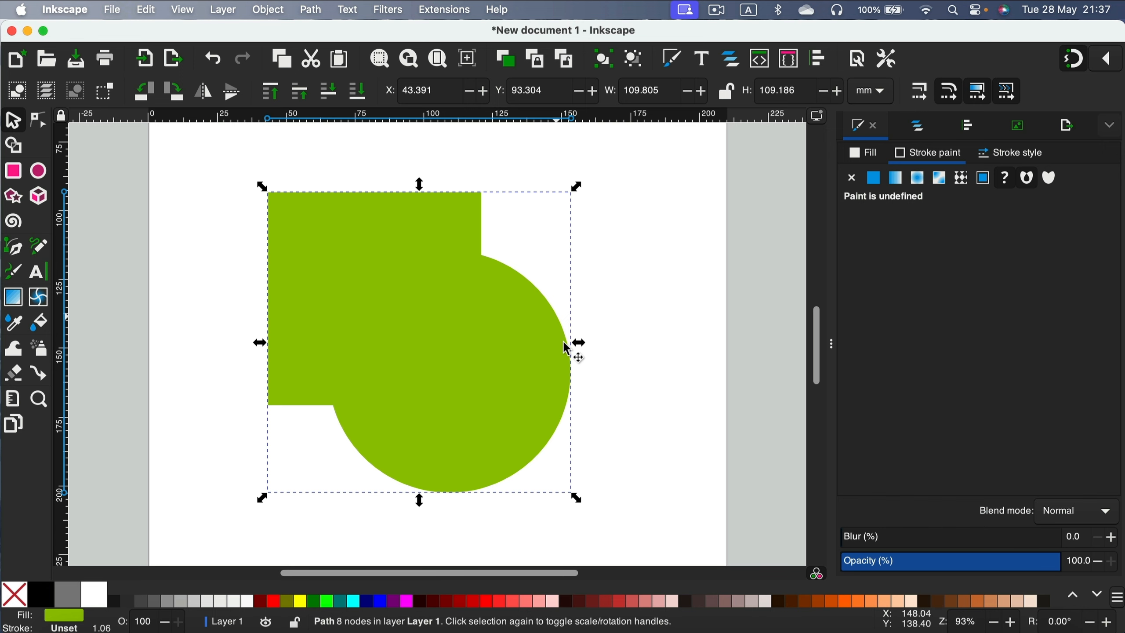
pyautogui.press('super+shift+l')
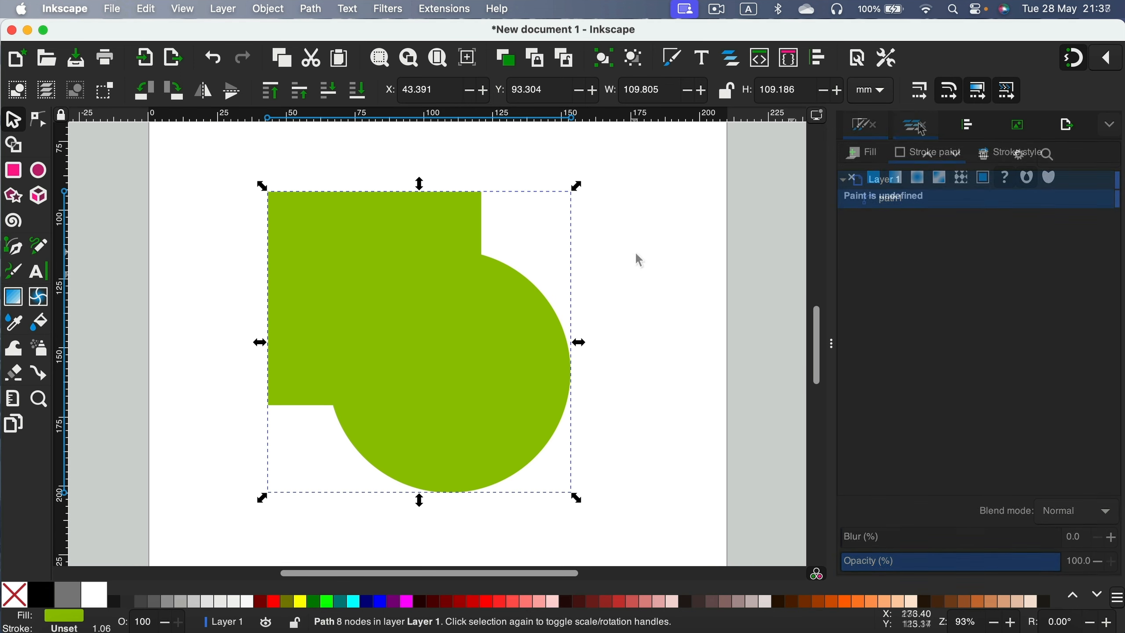
# Break the combined path apart, move the resulting circle and square away from each other, and undo the changes
pyautogui.click(313, 8)
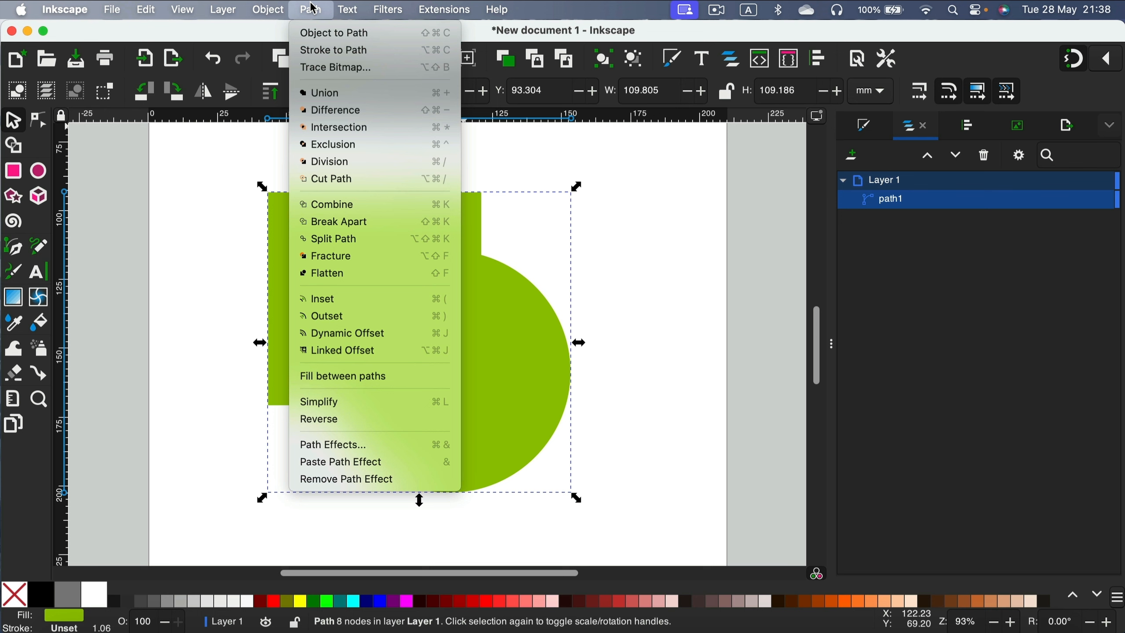
pyautogui.click(373, 223)
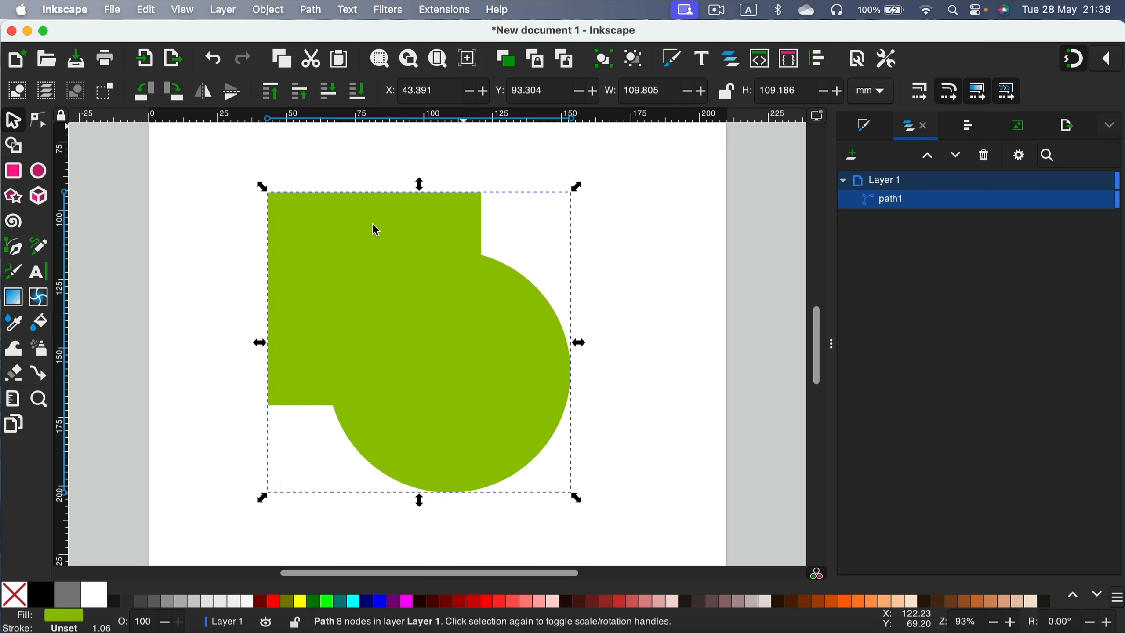
pyautogui.click(607, 204)
pyautogui.moveTo(536, 348); pyautogui.dragTo(718, 377)
pyautogui.moveTo(421, 308); pyautogui.dragTo(333, 277)
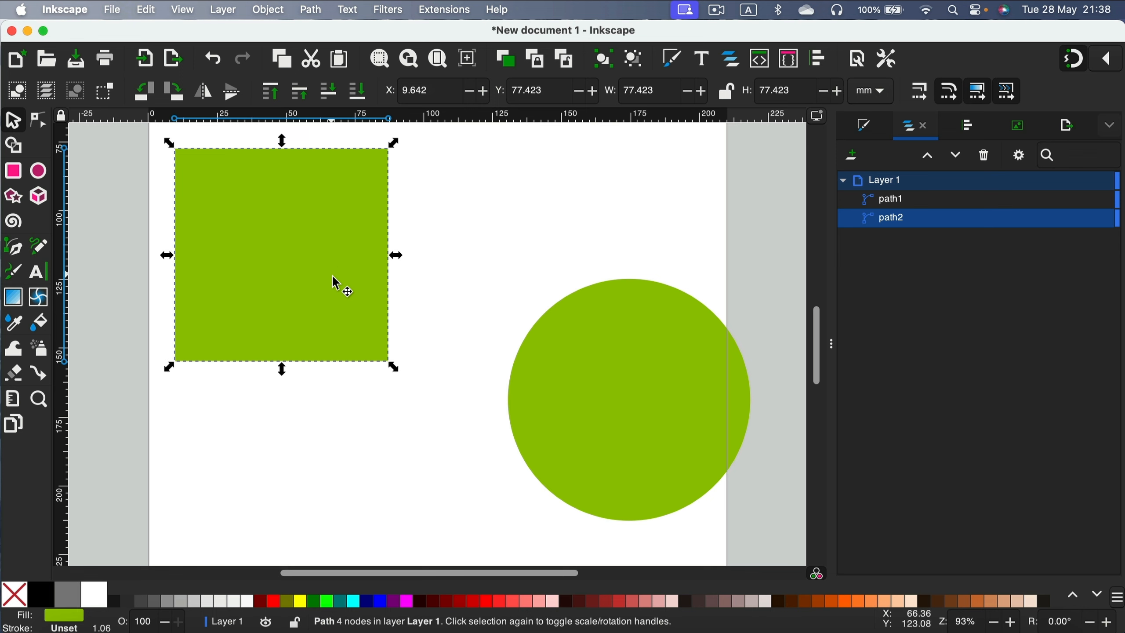
pyautogui.press('super+z')
pyautogui.press('super+z')
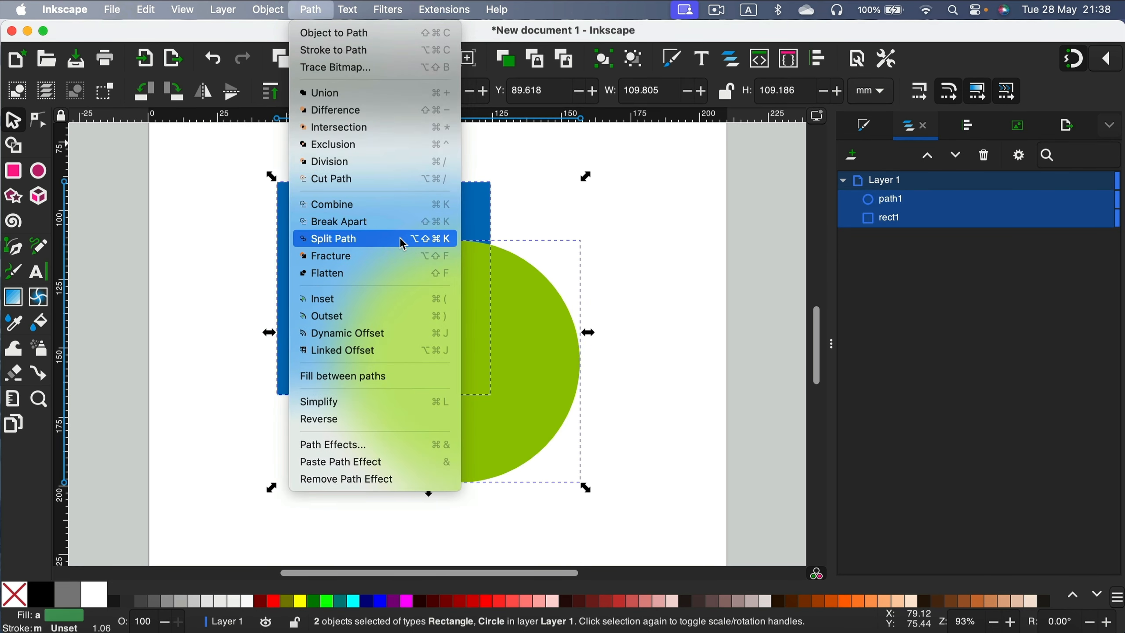
# Fracture the overlapping square and circle, and move the partial circle, the overlap piece and the cut square apart
pyautogui.click(367, 255)
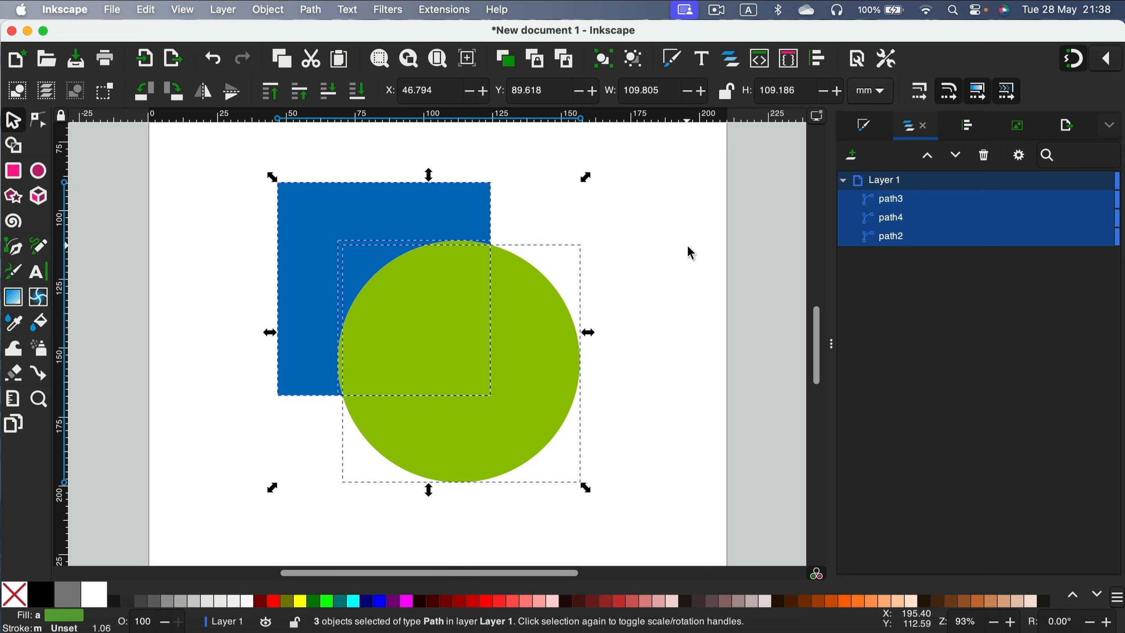
pyautogui.click(662, 246)
pyautogui.moveTo(581, 380); pyautogui.dragTo(676, 423)
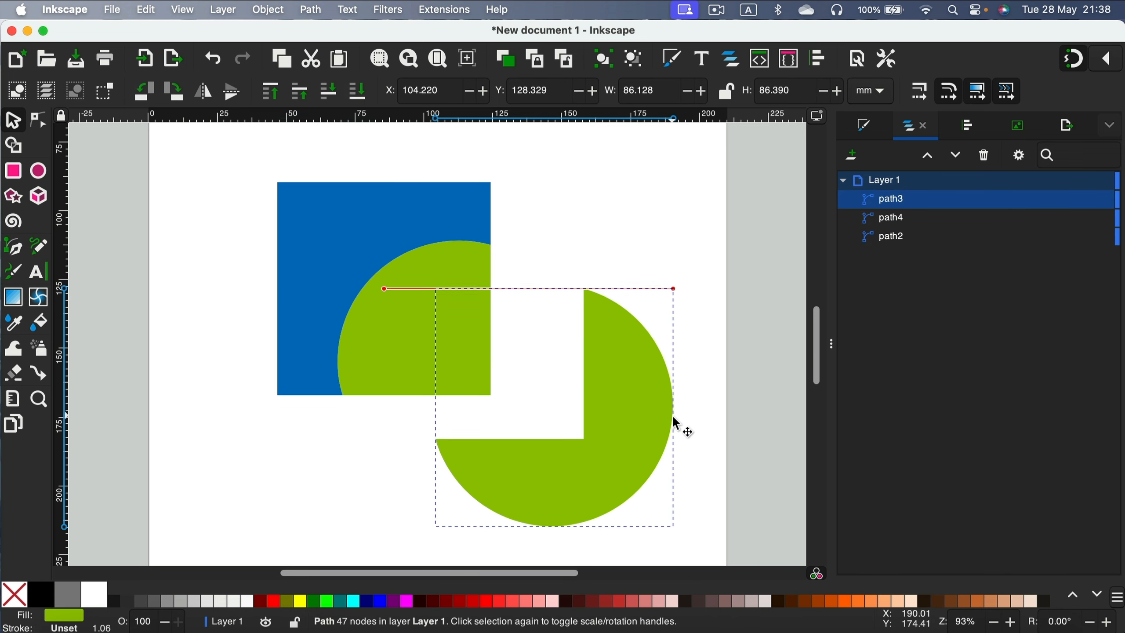
pyautogui.moveTo(402, 345); pyautogui.dragTo(456, 330)
pyautogui.moveTo(308, 199); pyautogui.dragTo(243, 155)
pyautogui.moveTo(527, 292); pyautogui.dragTo(511, 275)
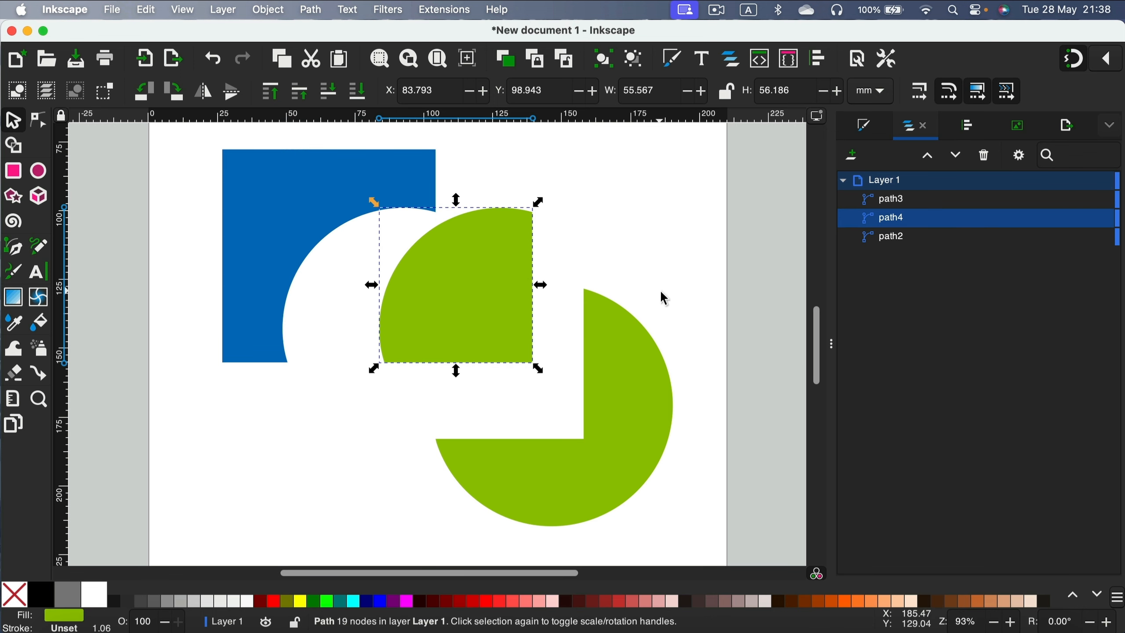
# Flatten the overlapping square and circle, then move the circle off the square and back into its cut-out
pyautogui.click(311, 9)
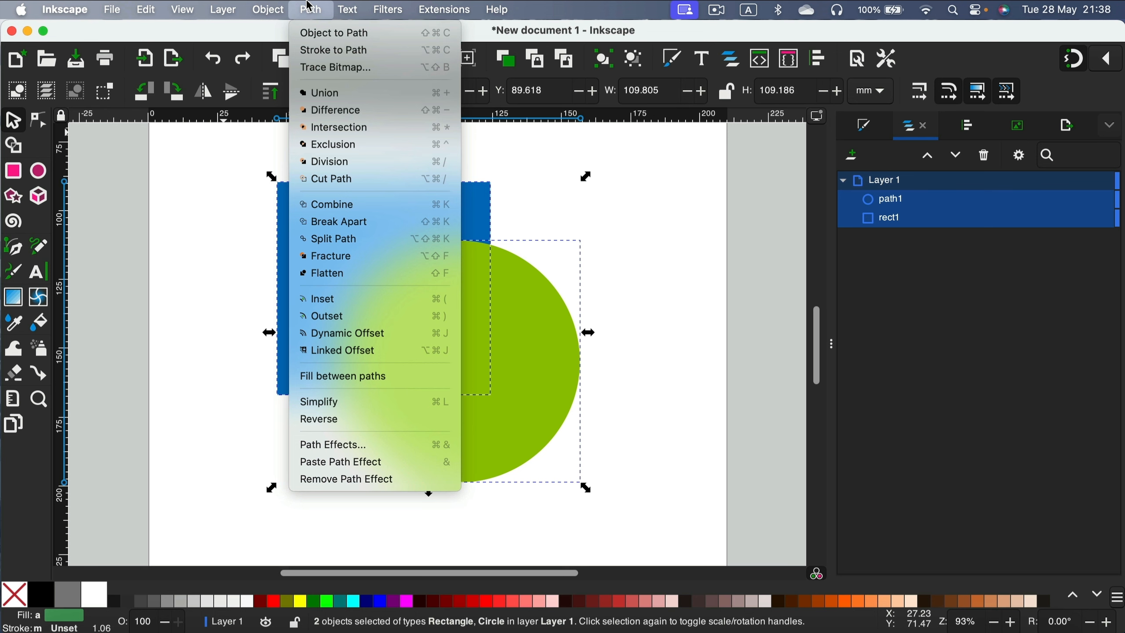
pyautogui.click(382, 272)
pyautogui.click(568, 227)
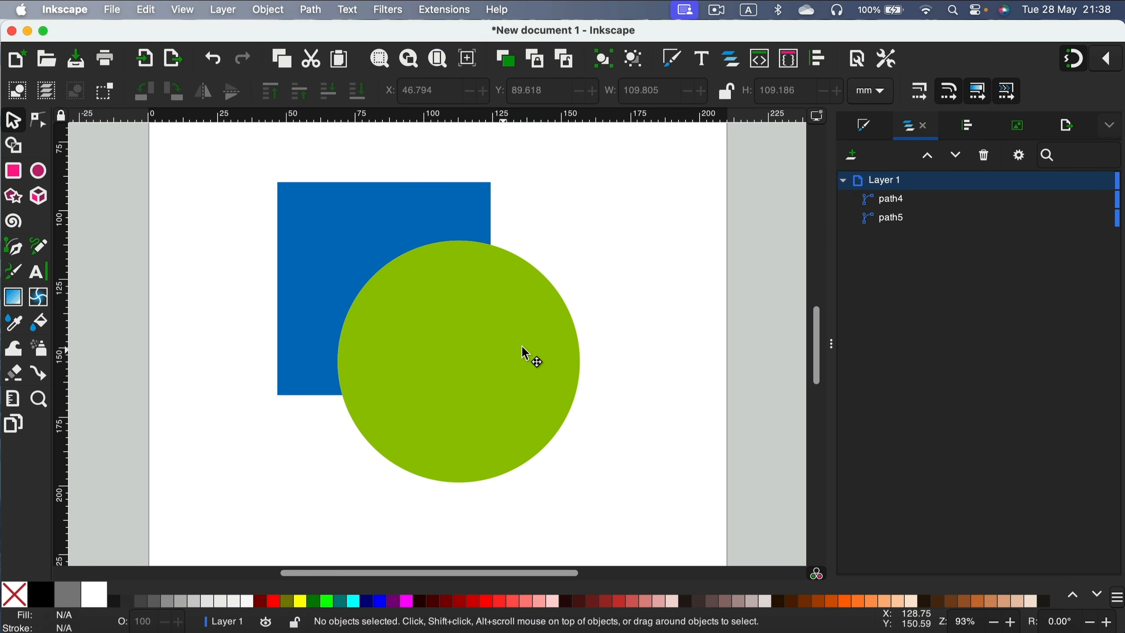
pyautogui.moveTo(527, 357); pyautogui.dragTo(618, 349)
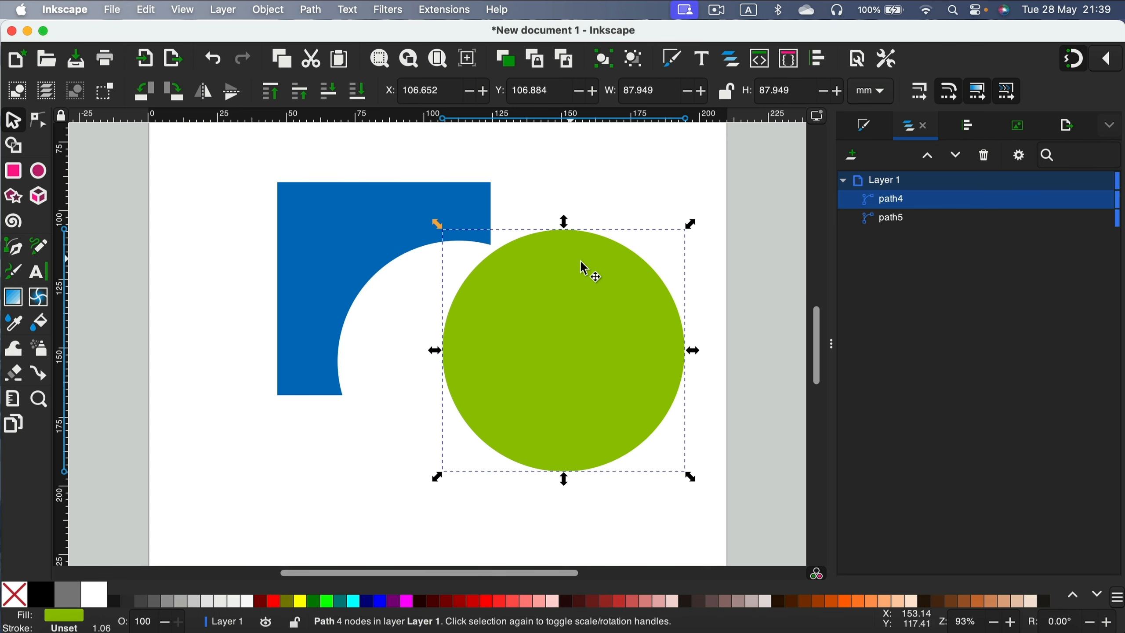
pyautogui.moveTo(581, 261); pyautogui.dragTo(584, 360)
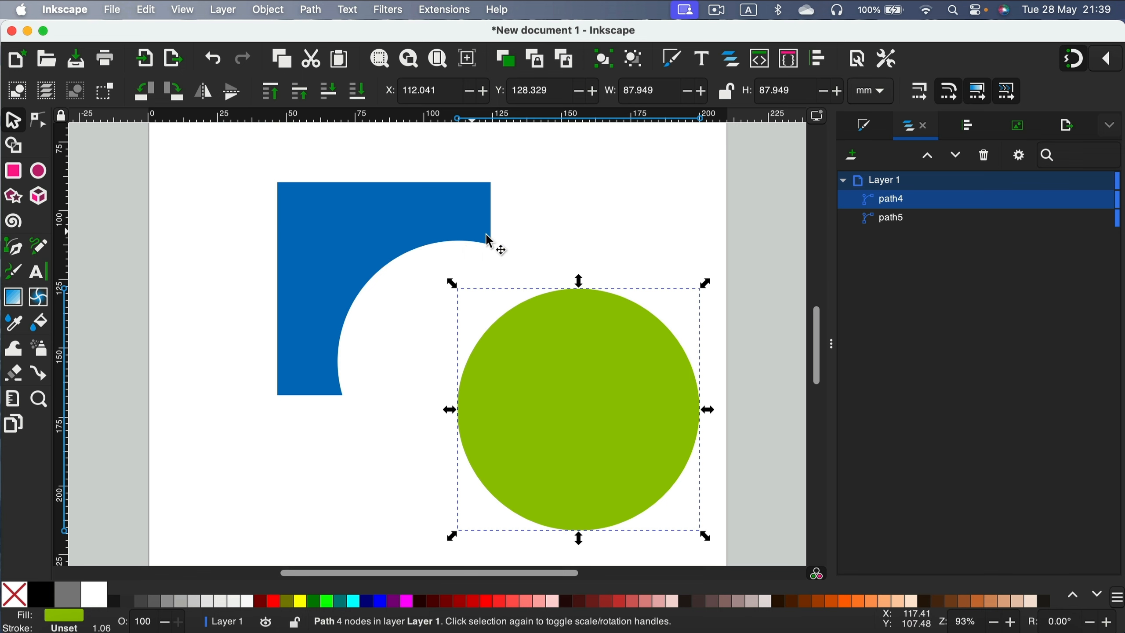
pyautogui.moveTo(620, 459); pyautogui.dragTo(492, 405)
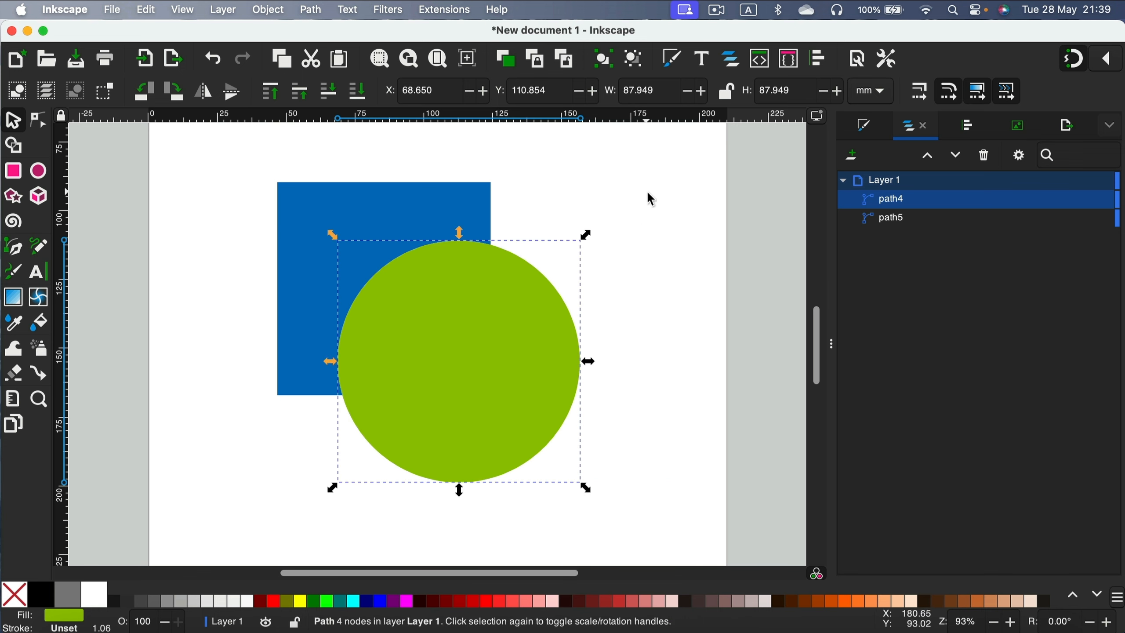
# Deselect the circle and undo its moves and the Flatten operation
pyautogui.click(663, 146)
pyautogui.moveTo(663, 146); pyautogui.dragTo(623, 251)
pyautogui.press('super+z')
pyautogui.press('super+z')
pyautogui.press('super+z')
pyautogui.press('super+z')
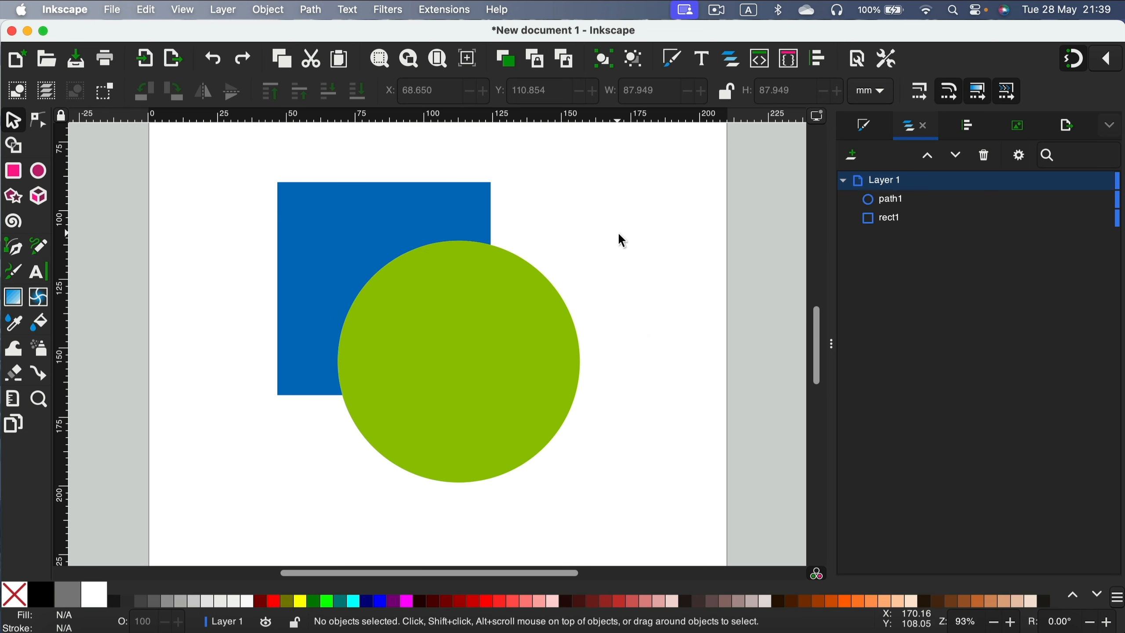
pyautogui.moveTo(633, 146); pyautogui.dragTo(217, 516)
pyautogui.click(315, 9)
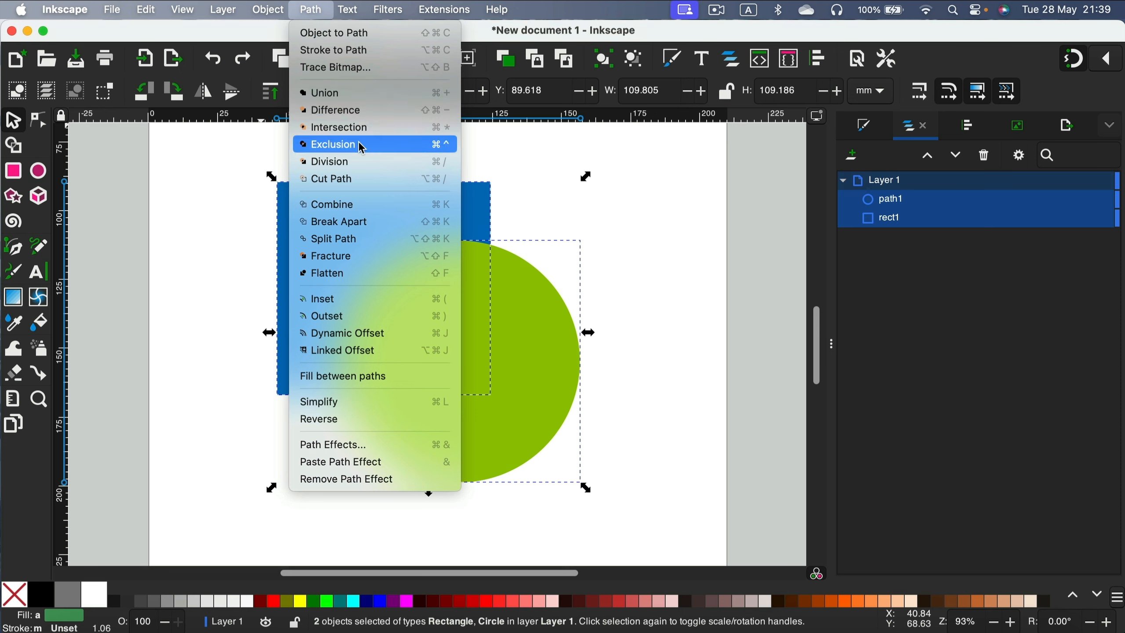
pyautogui.click(683, 163)
pyautogui.click(548, 360)
pyautogui.press('Escape')
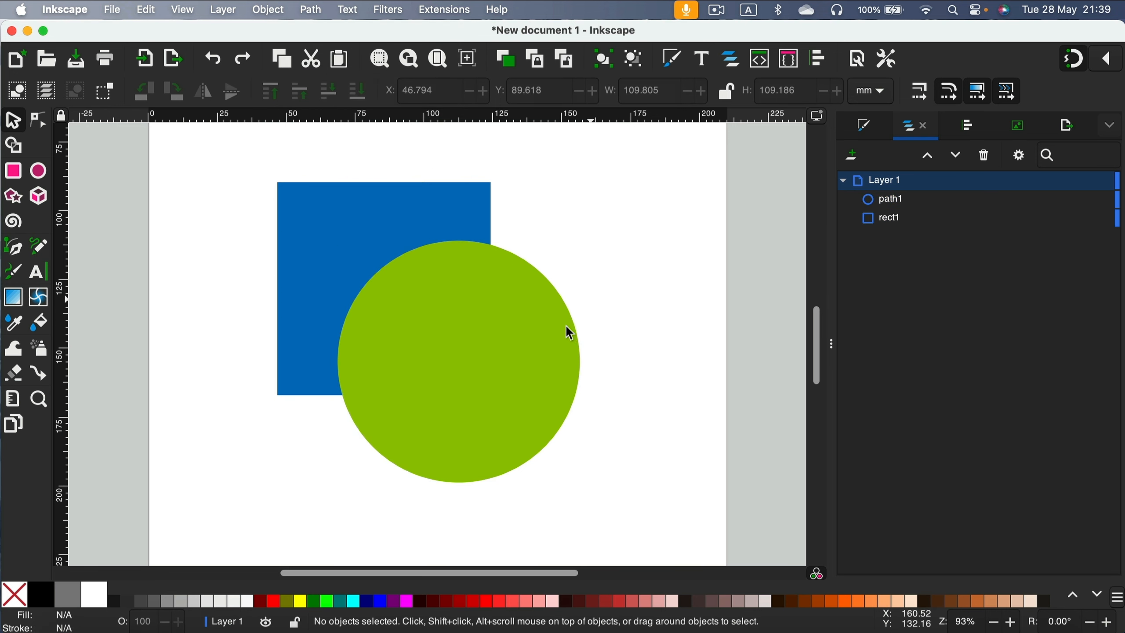
# Move the green circle slightly upward over the blue square and open both shapes in the Shape Builder
pyautogui.click(495, 367)
pyautogui.moveTo(495, 367); pyautogui.dragTo(472, 360)
pyautogui.click(671, 149)
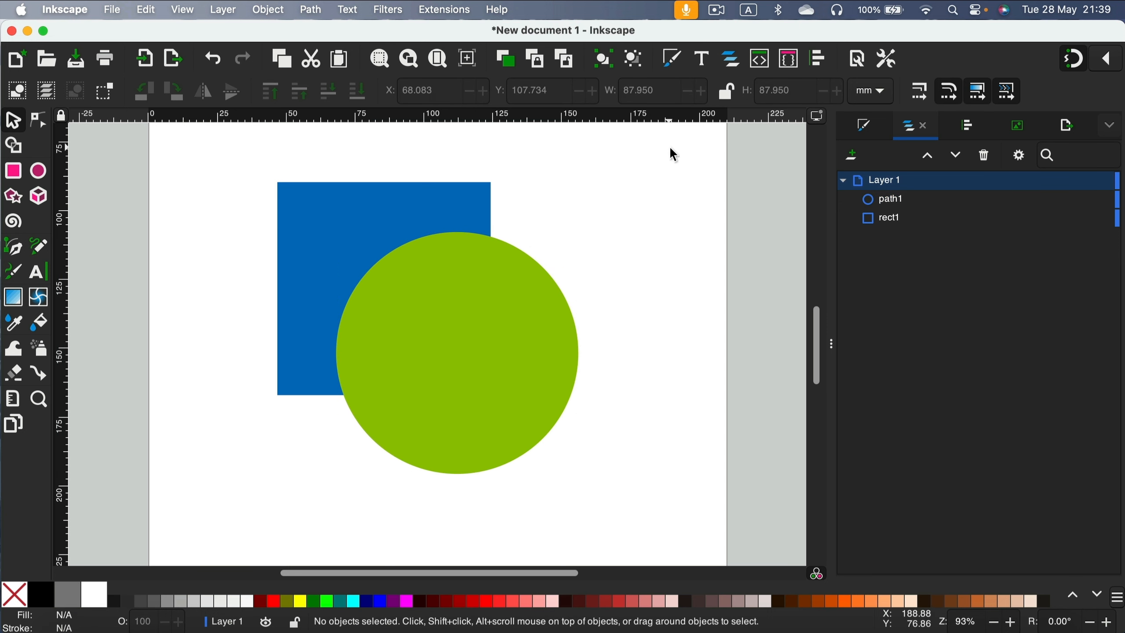
pyautogui.moveTo(673, 153); pyautogui.dragTo(217, 550)
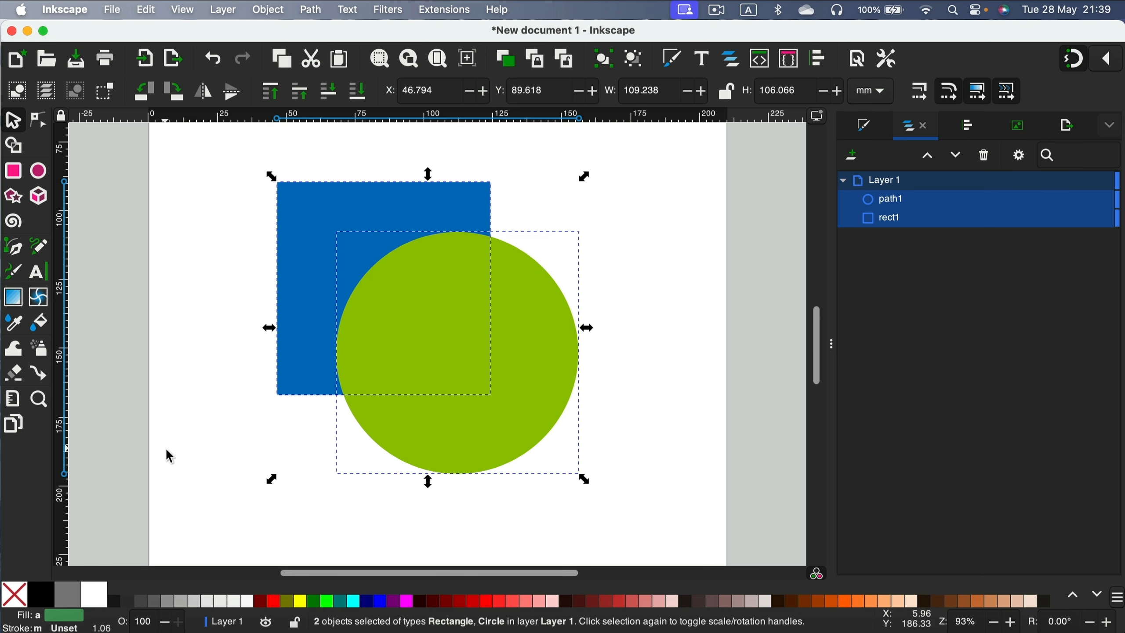
pyautogui.click(19, 150)
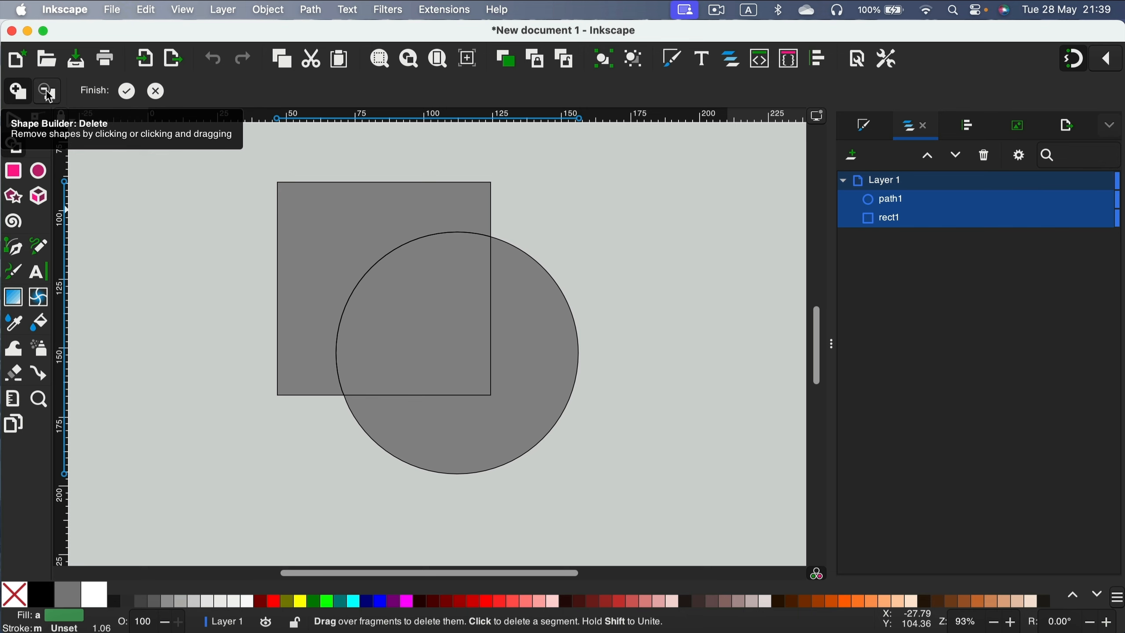
# Delete the fragments of the square and circle in Shape Builder, and undo the deletion
pyautogui.moveTo(342, 230)
pyautogui.mouseDown()
pyautogui.moveTo(491, 351)
pyautogui.moveTo(399, 314)
pyautogui.mouseUp()
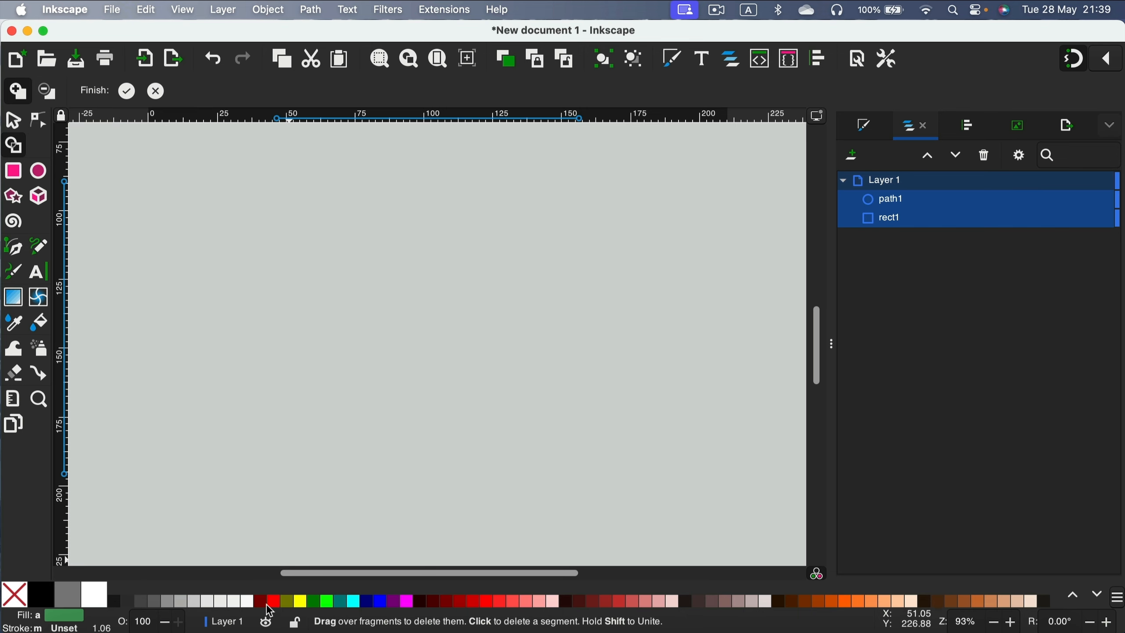
pyautogui.press('super+z')
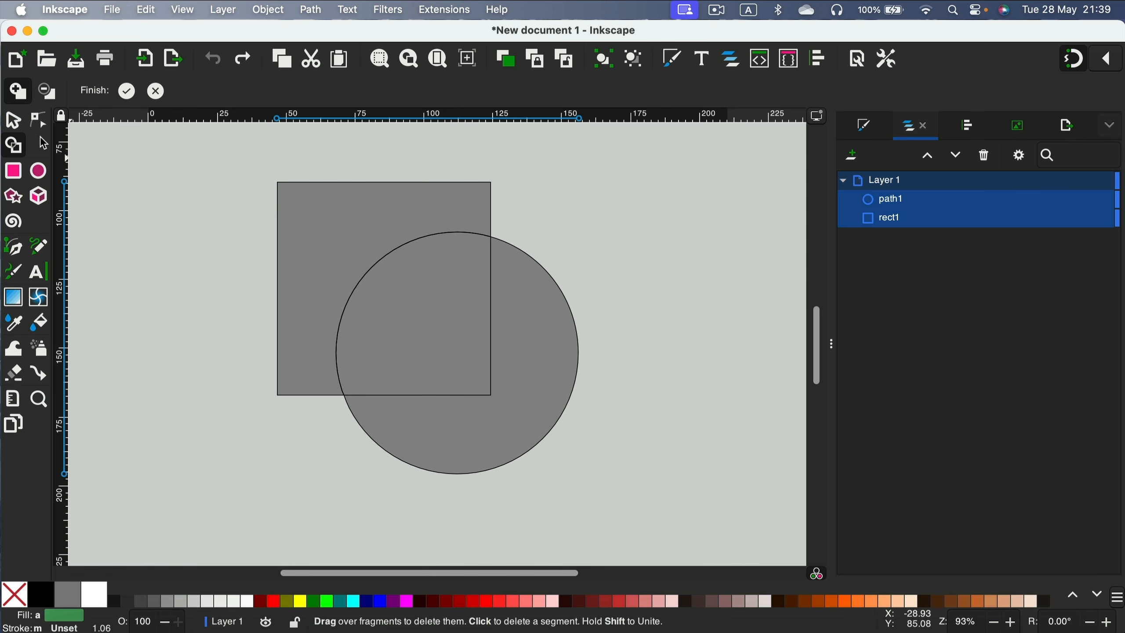
# Unite all fragments of the square and circle into one shape with Shape Builder and finish the operation
pyautogui.click(22, 97)
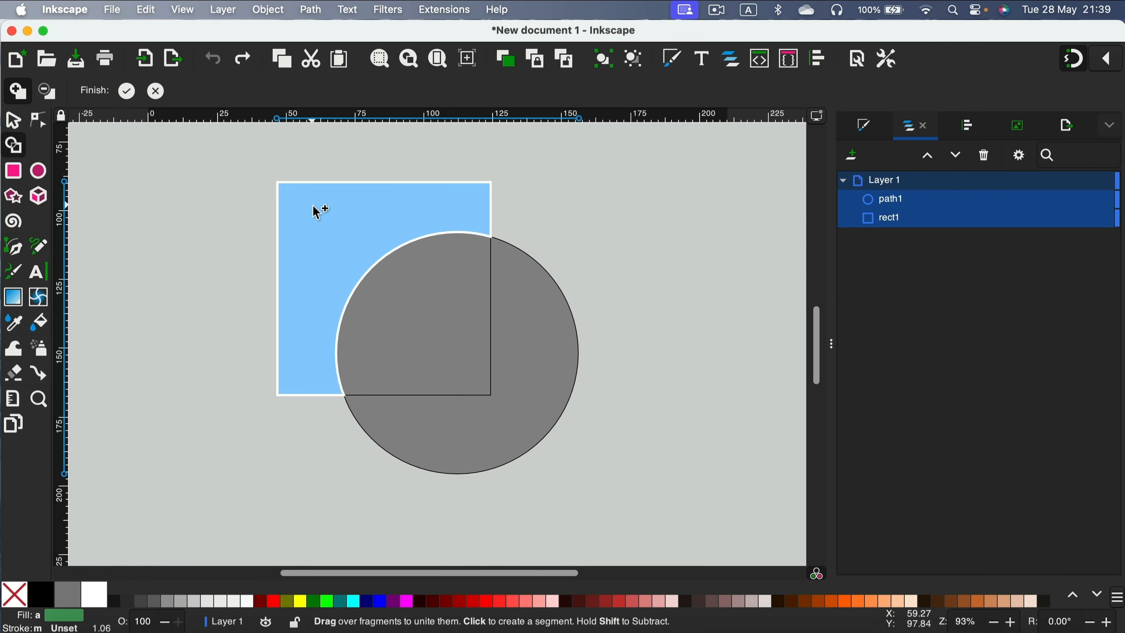
pyautogui.moveTo(316, 212); pyautogui.dragTo(513, 333)
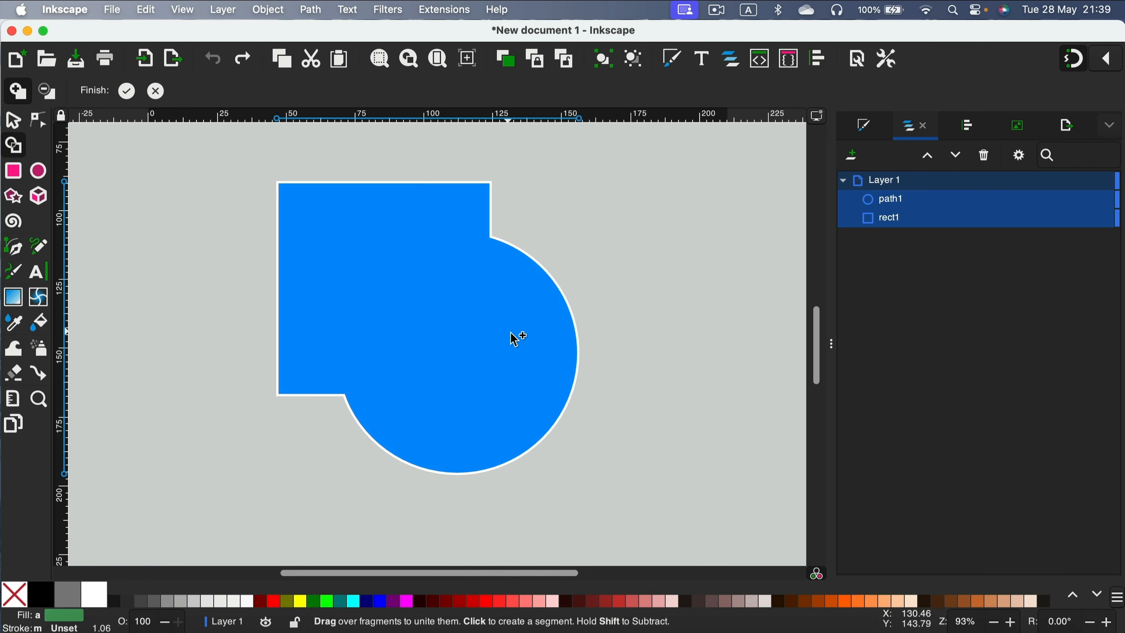
pyautogui.click(127, 91)
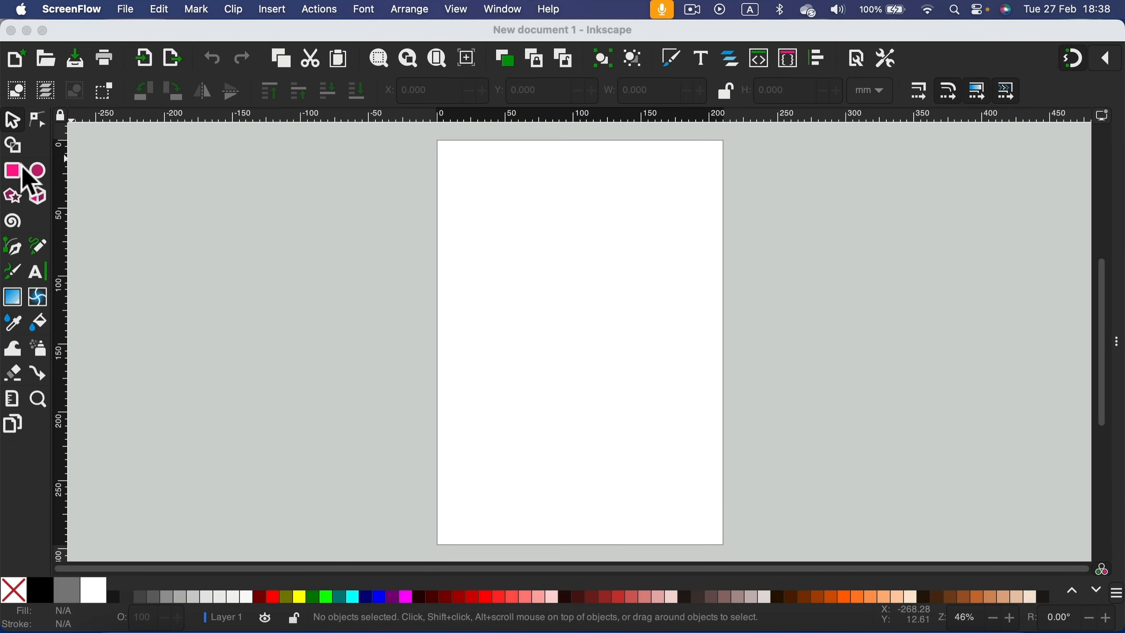
# Add the text "Hello" in the upper left part of the blank page
pyautogui.click(36, 269)
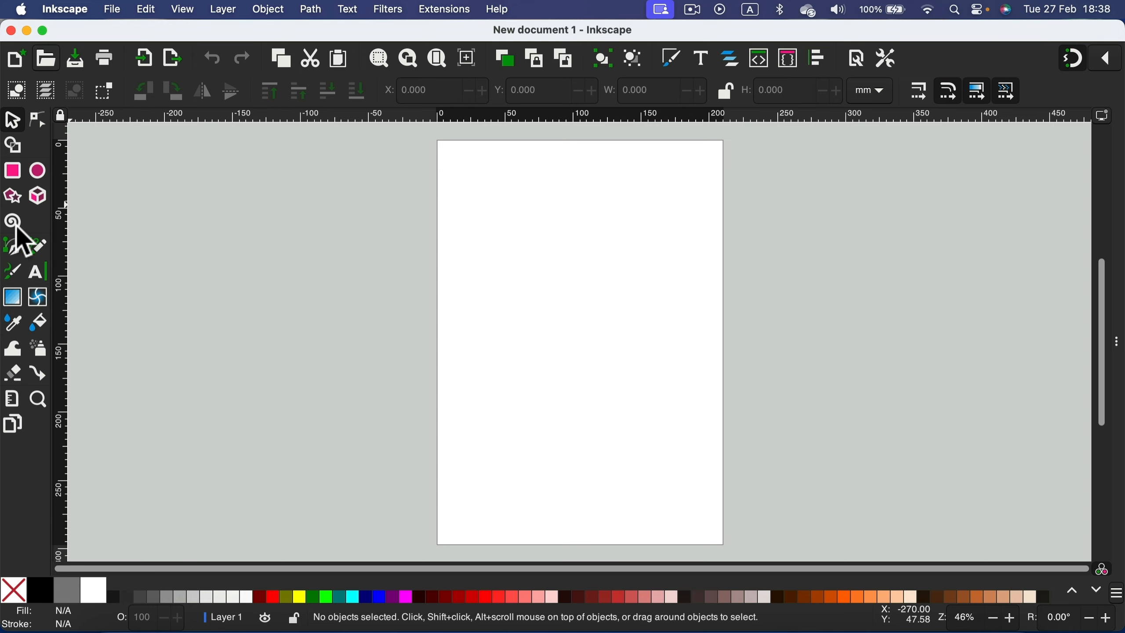
pyautogui.click(39, 270)
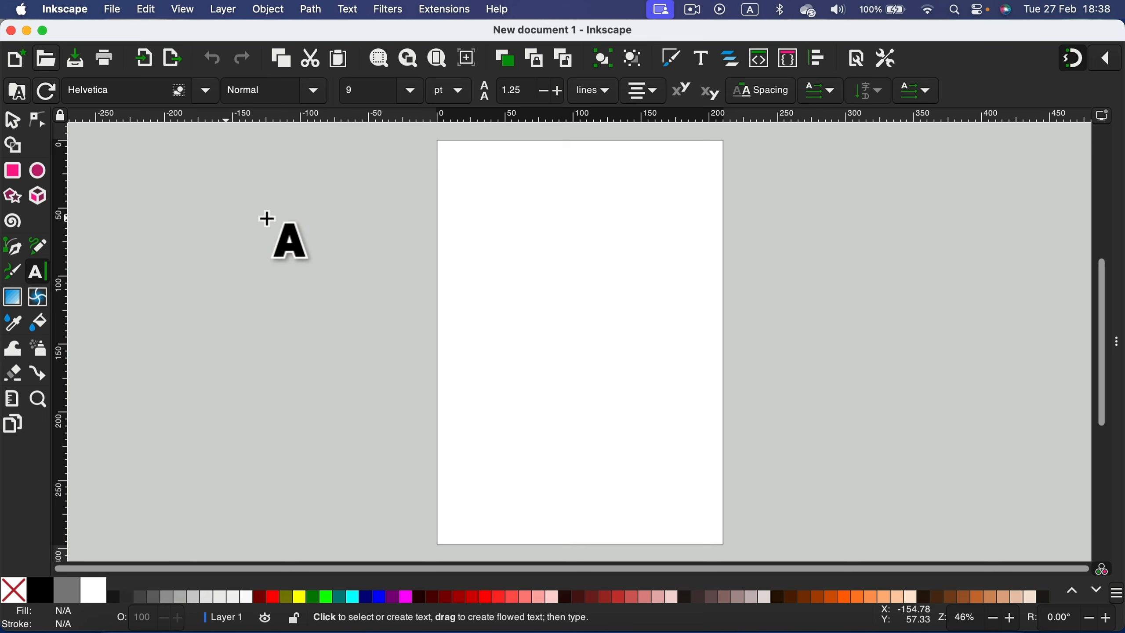
pyautogui.click(505, 229)
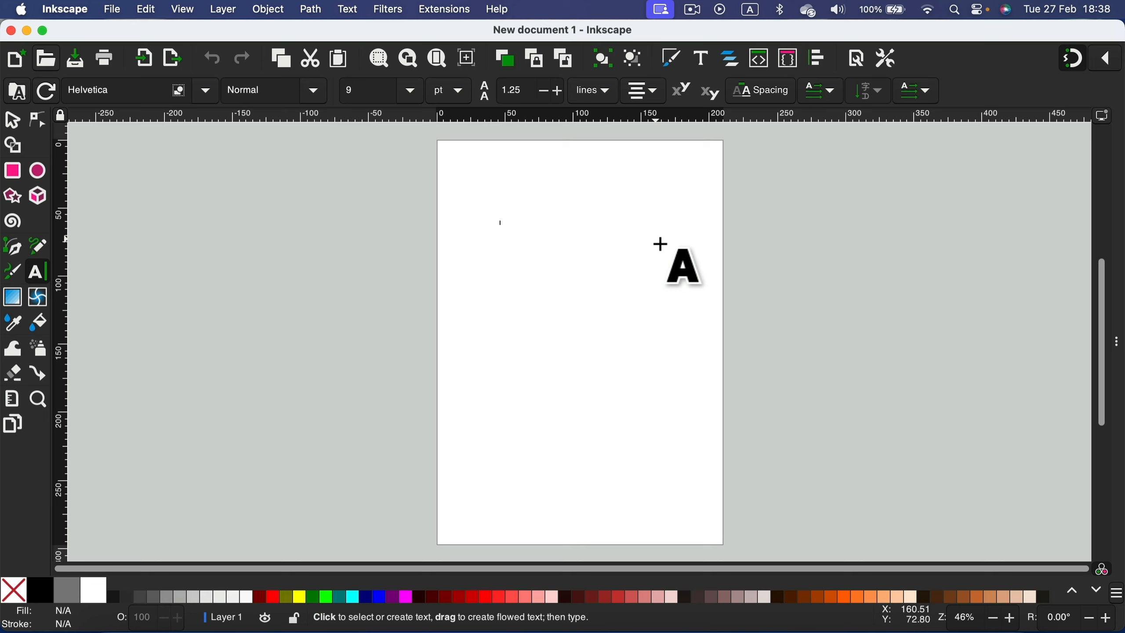
pyautogui.write('Hello')
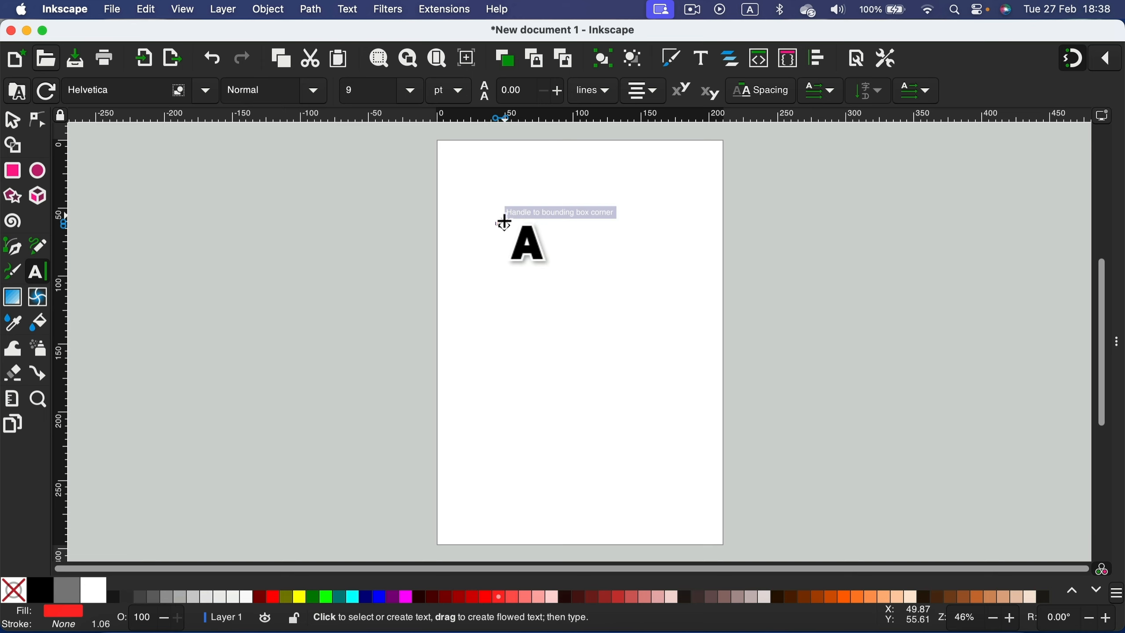
# Select the whole "Hello" text and set its font to Courier New
pyautogui.press('+')
pyautogui.press('+')
pyautogui.press('+')
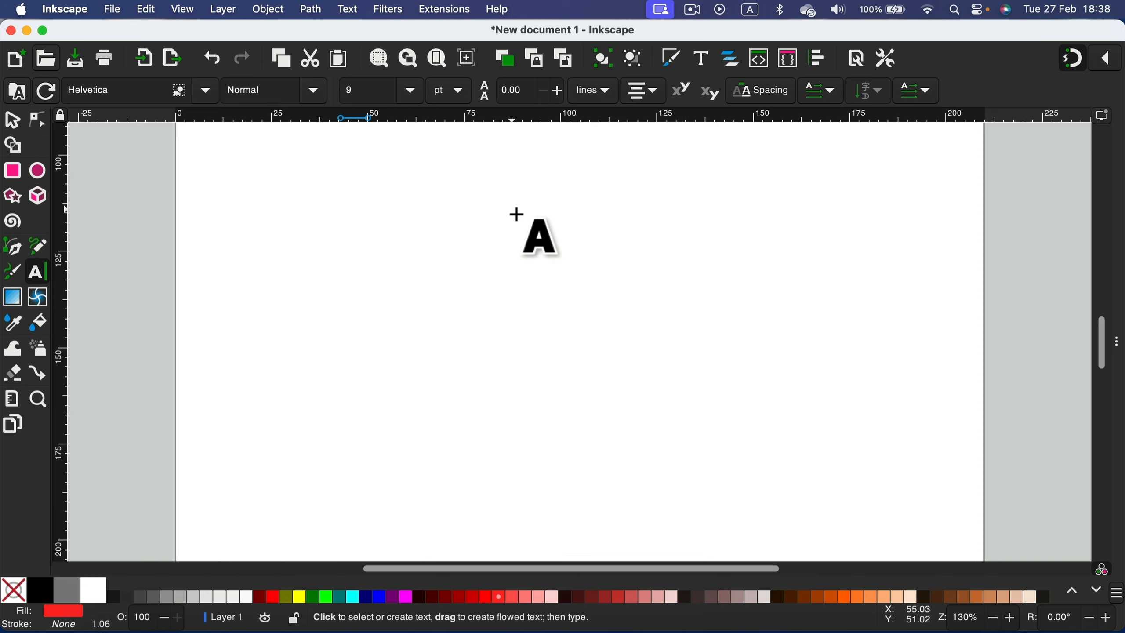
pyautogui.scroll(10, 437, 182)
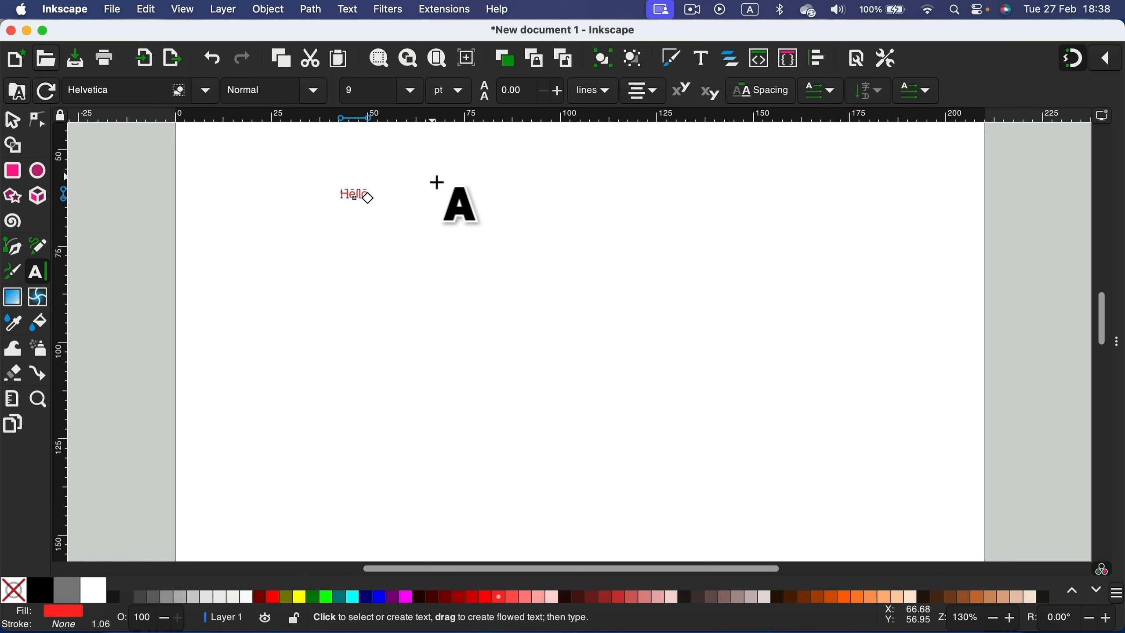
pyautogui.doubleClick(348, 199)
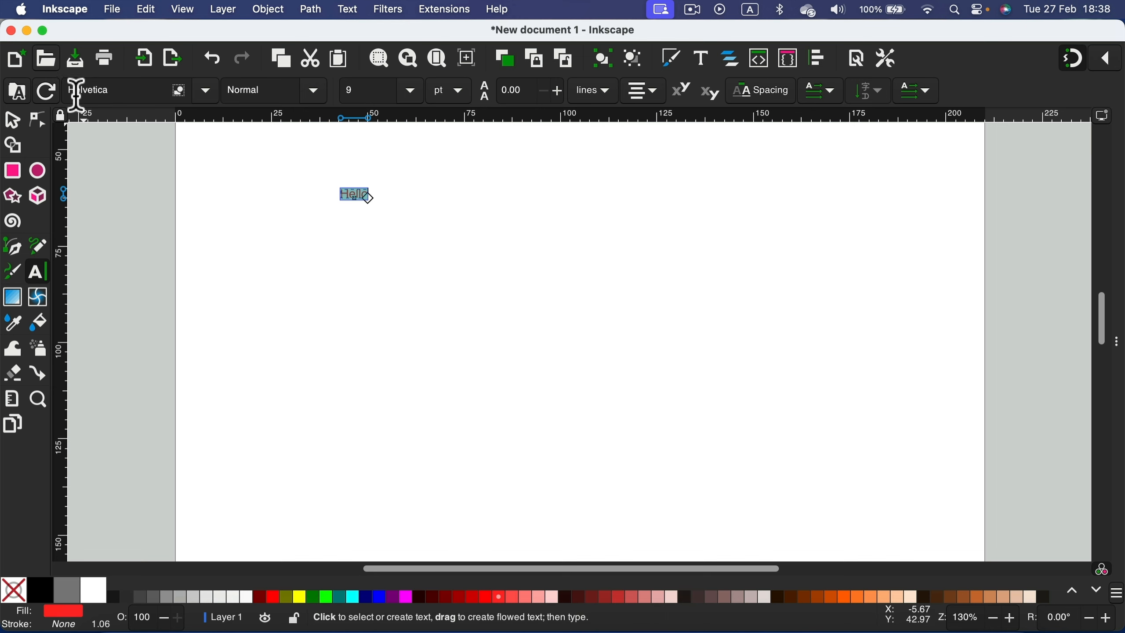
pyautogui.click(208, 88)
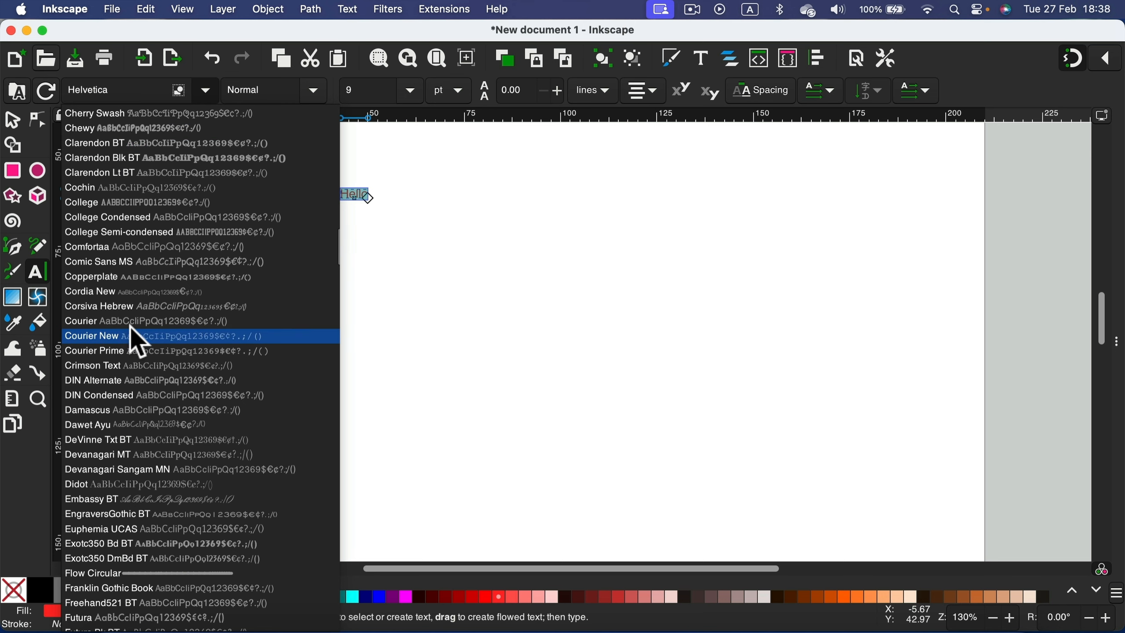
pyautogui.click(88, 336)
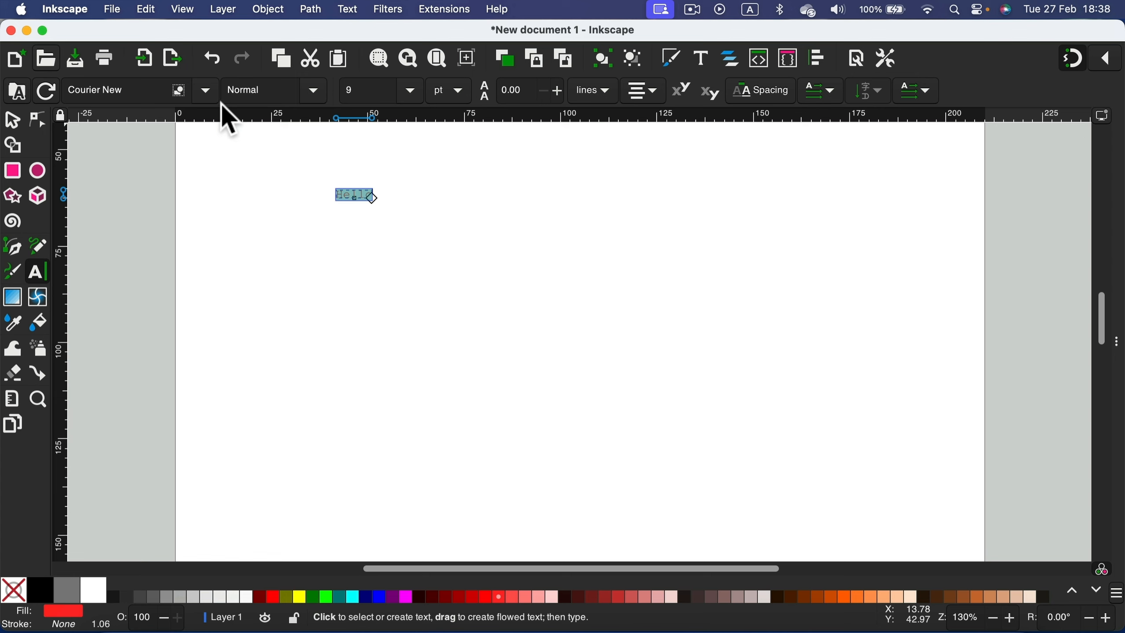
# Set the "Hello" text to a font size of 72 pt and the Bold style
pyautogui.click(408, 92)
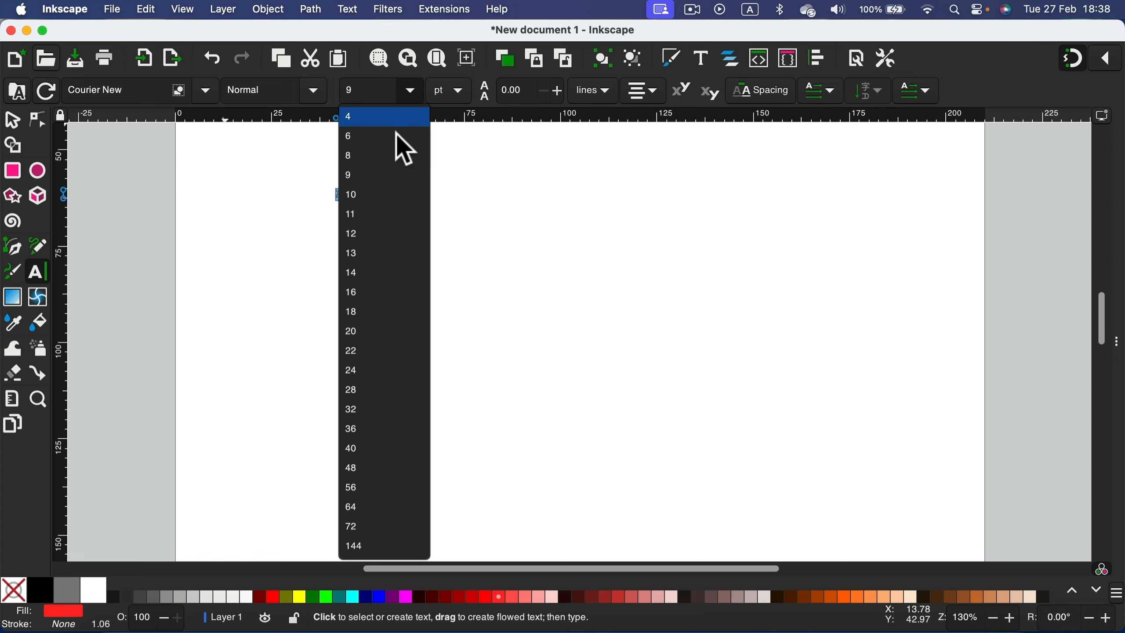
pyautogui.click(385, 527)
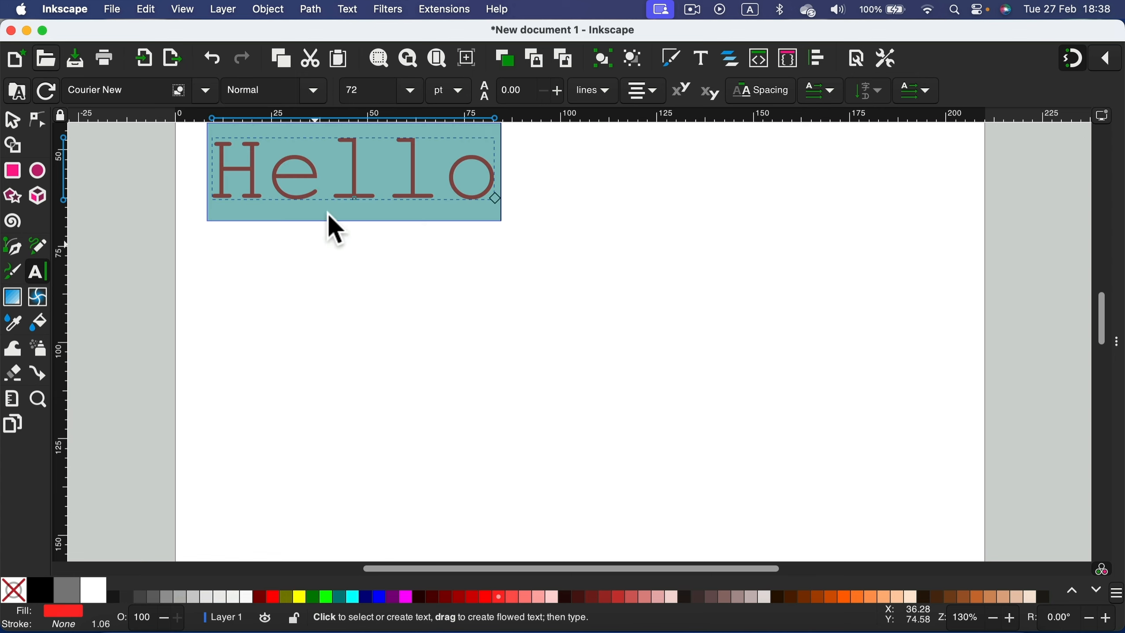
pyautogui.click(315, 90)
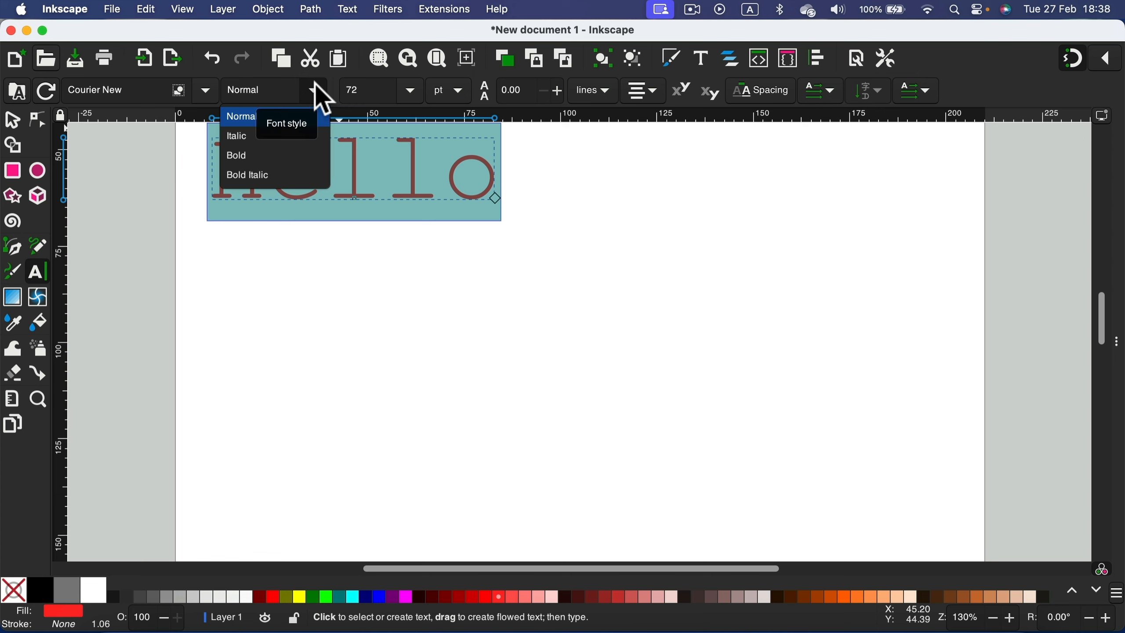
pyautogui.click(248, 156)
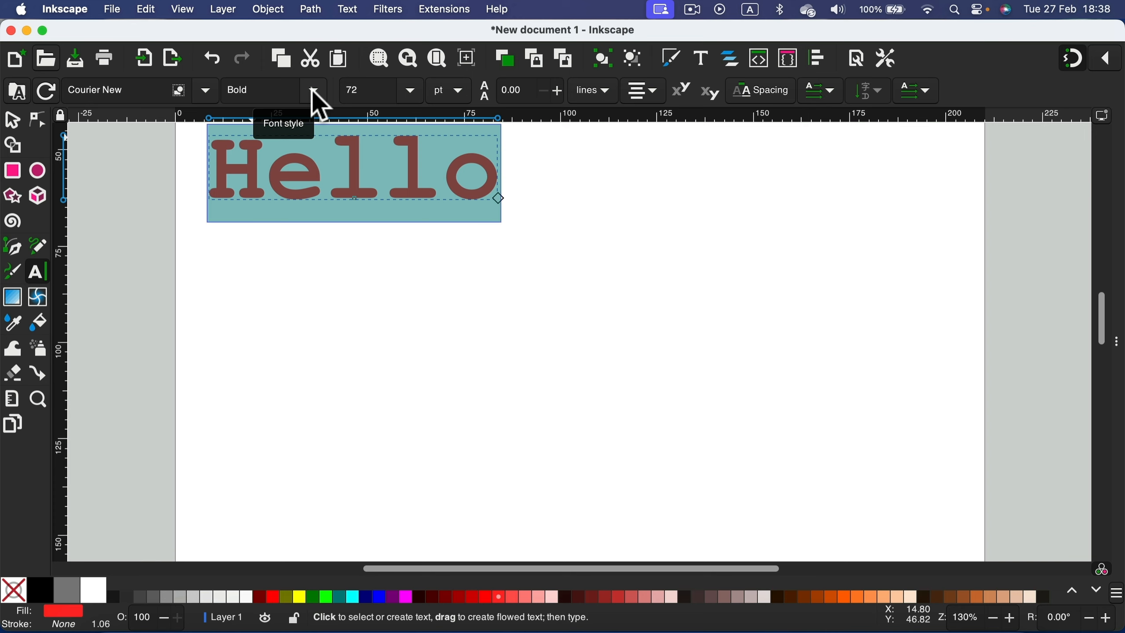
pyautogui.click(460, 93)
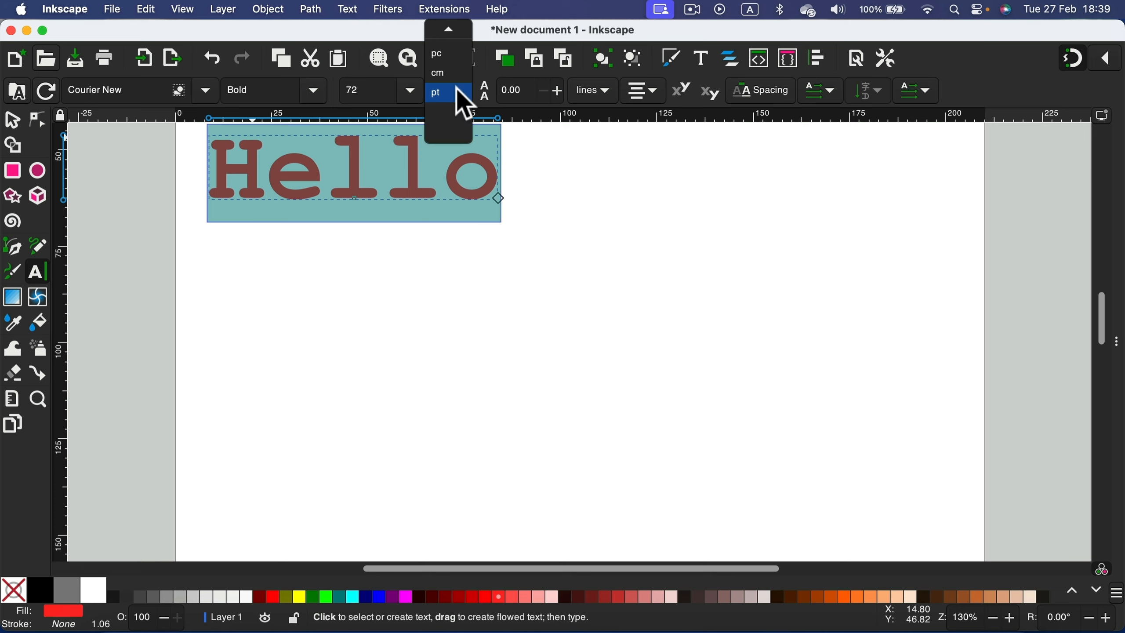
pyautogui.click(459, 92)
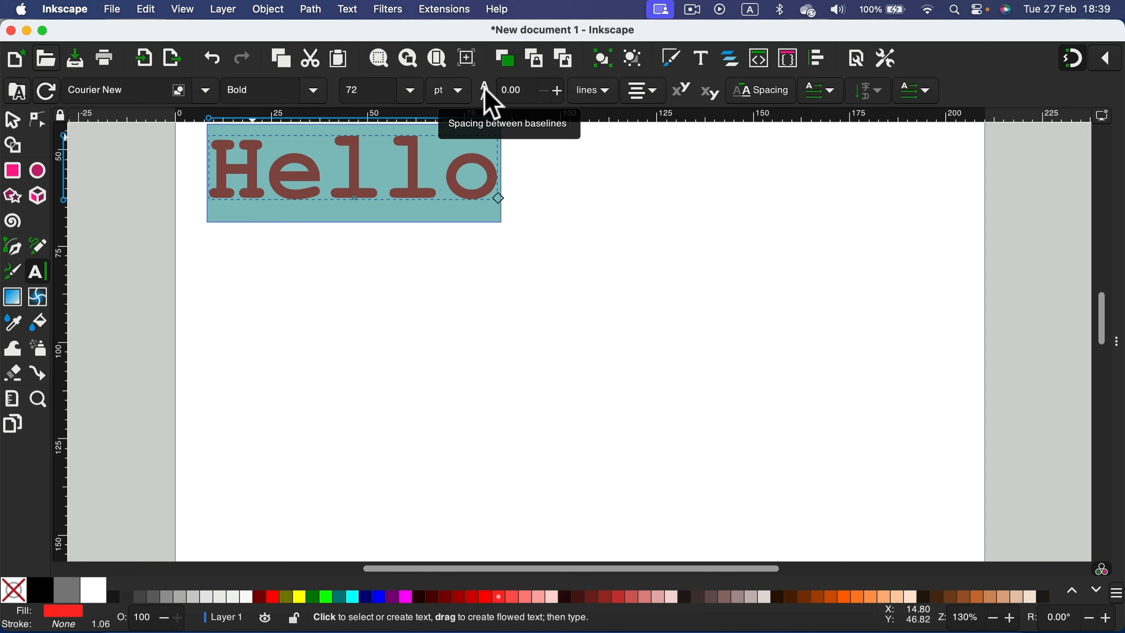
pyautogui.click(651, 91)
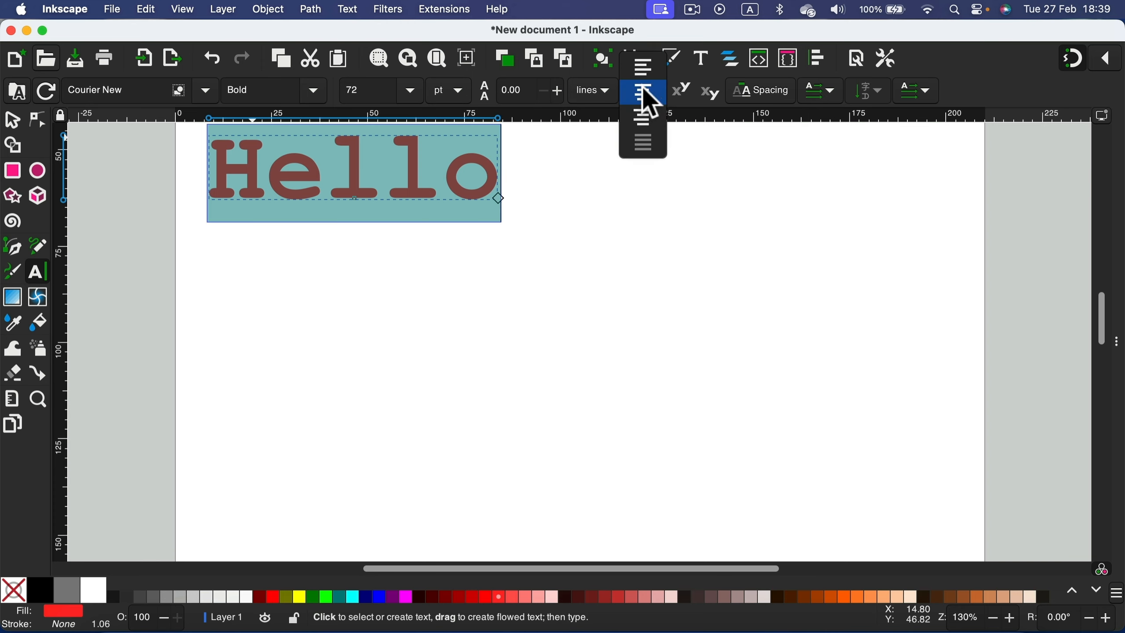
pyautogui.click(645, 92)
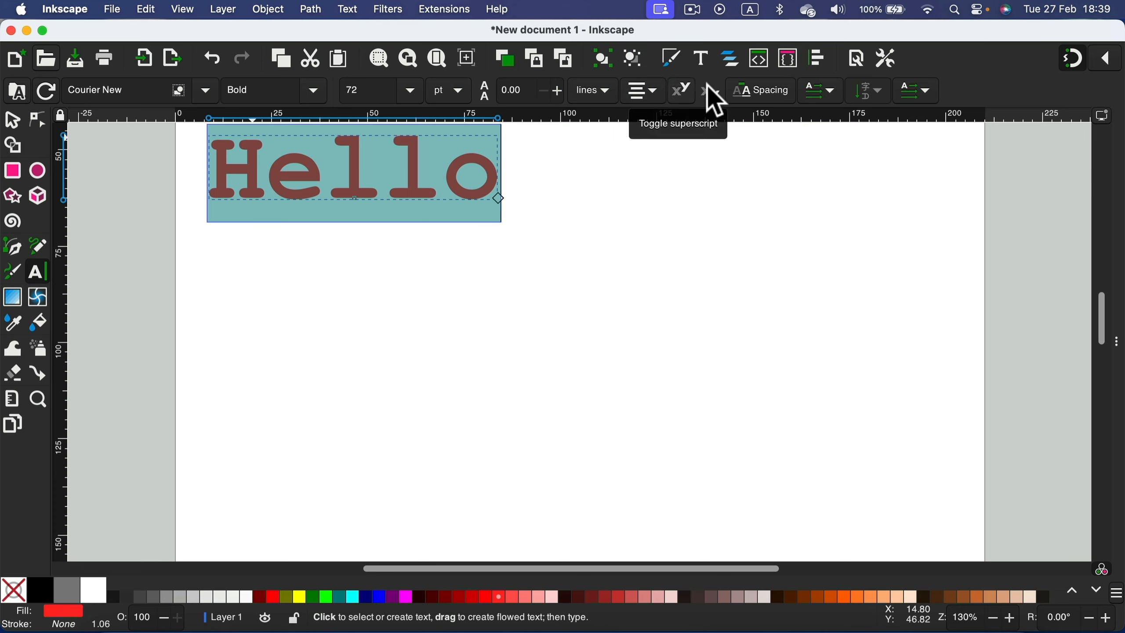
# Change the "Hello" text from horizontal to vertical writing mode
pyautogui.click(825, 95)
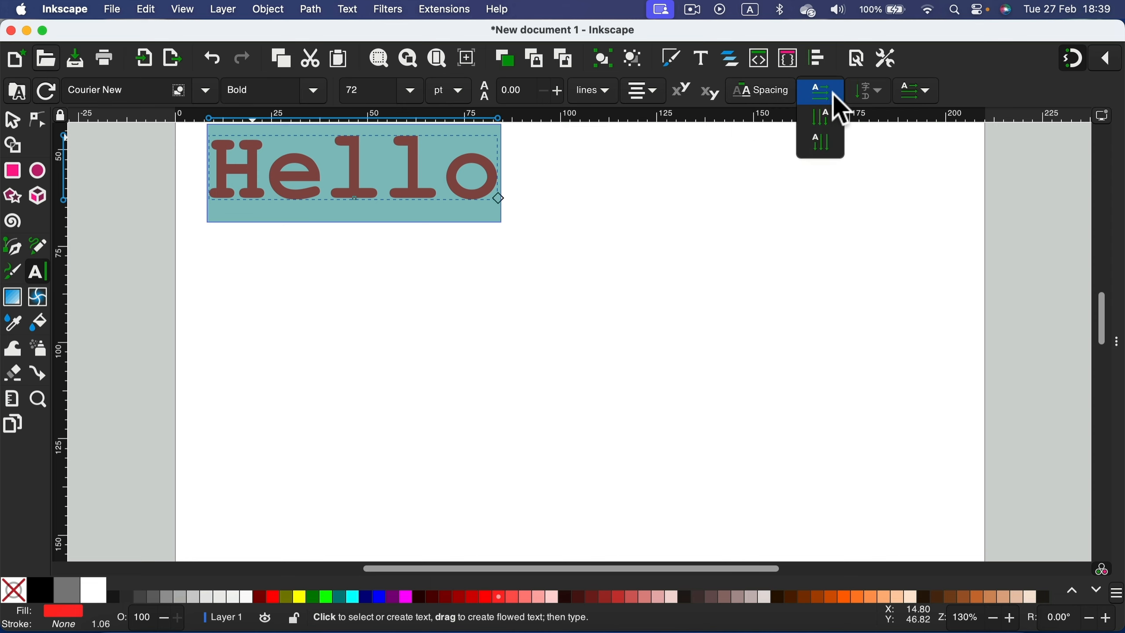
pyautogui.click(819, 117)
pyautogui.scroll(5, 582, 256)
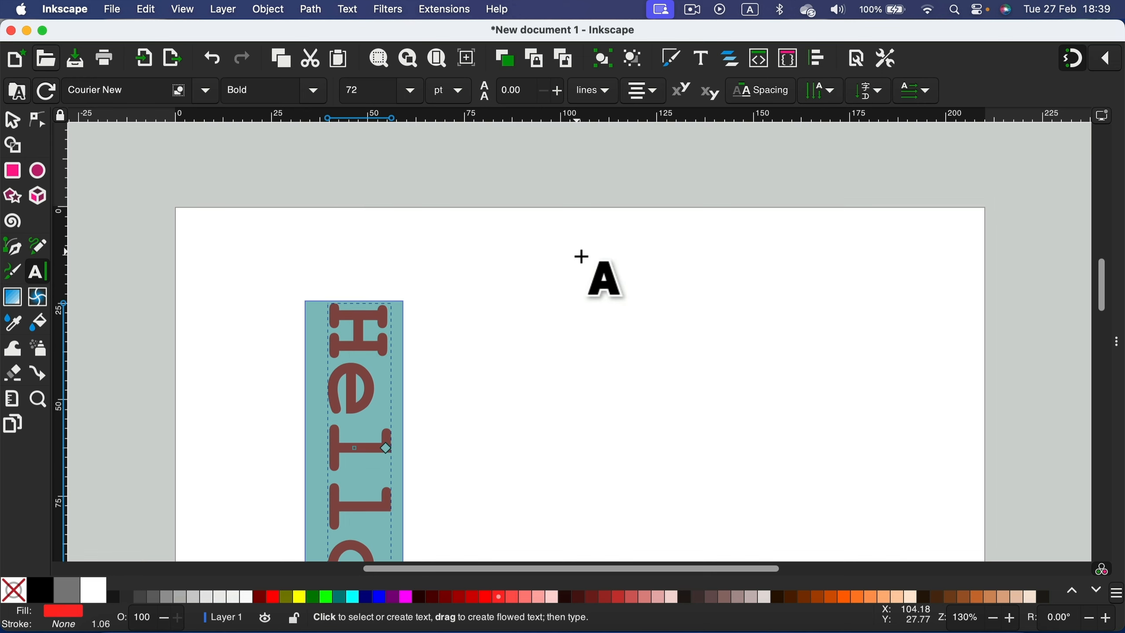
pyautogui.scroll(-3, 582, 257)
# Set the glyph orientation of the vertical "Hello" text to upright and view the whole word
pyautogui.click(869, 92)
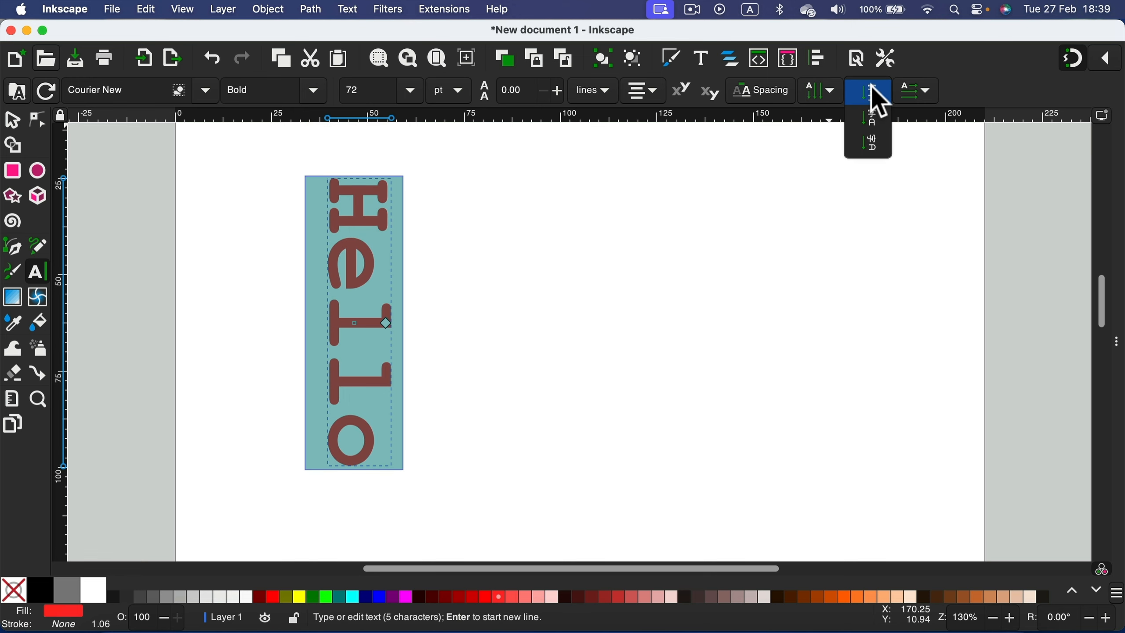
pyautogui.click(870, 138)
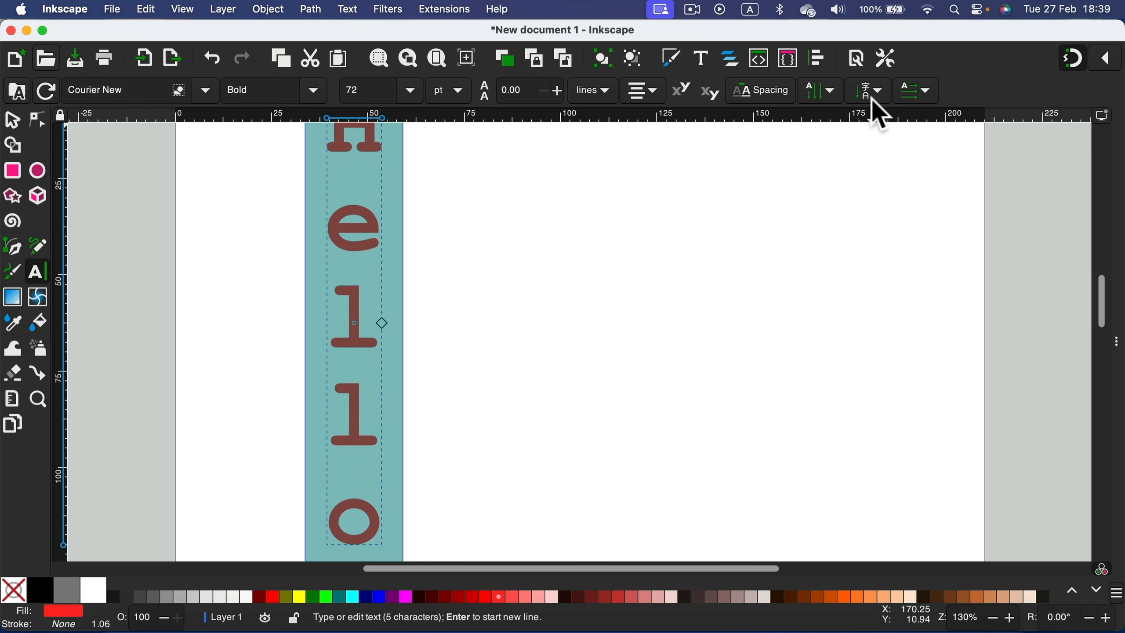
pyautogui.scroll(2, 354, 199)
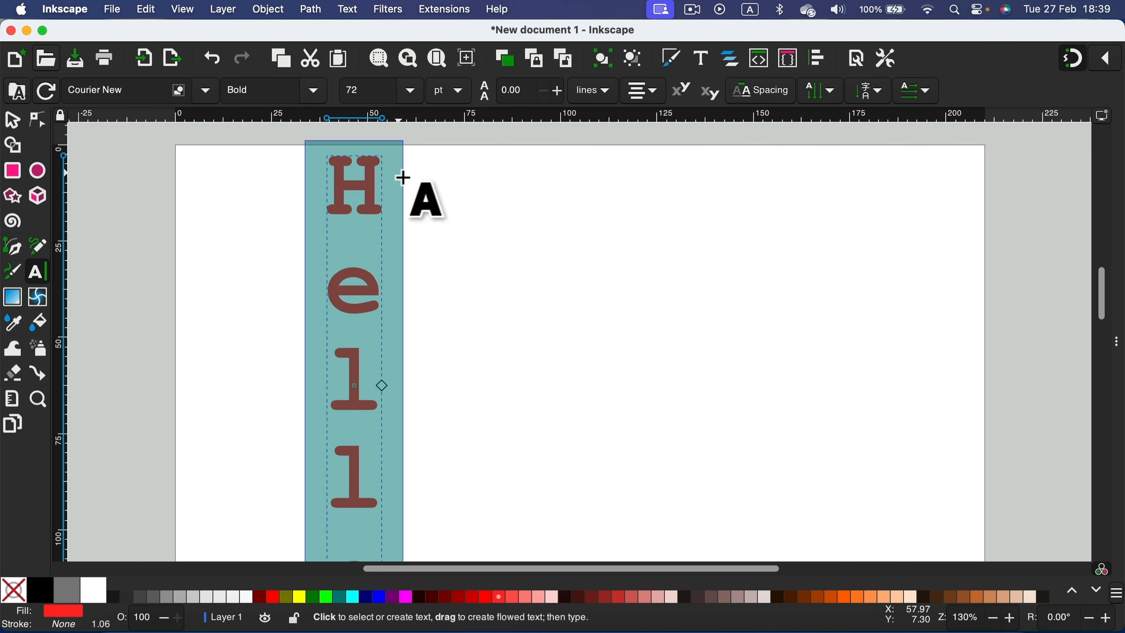
pyautogui.scroll(-2, 360, 220)
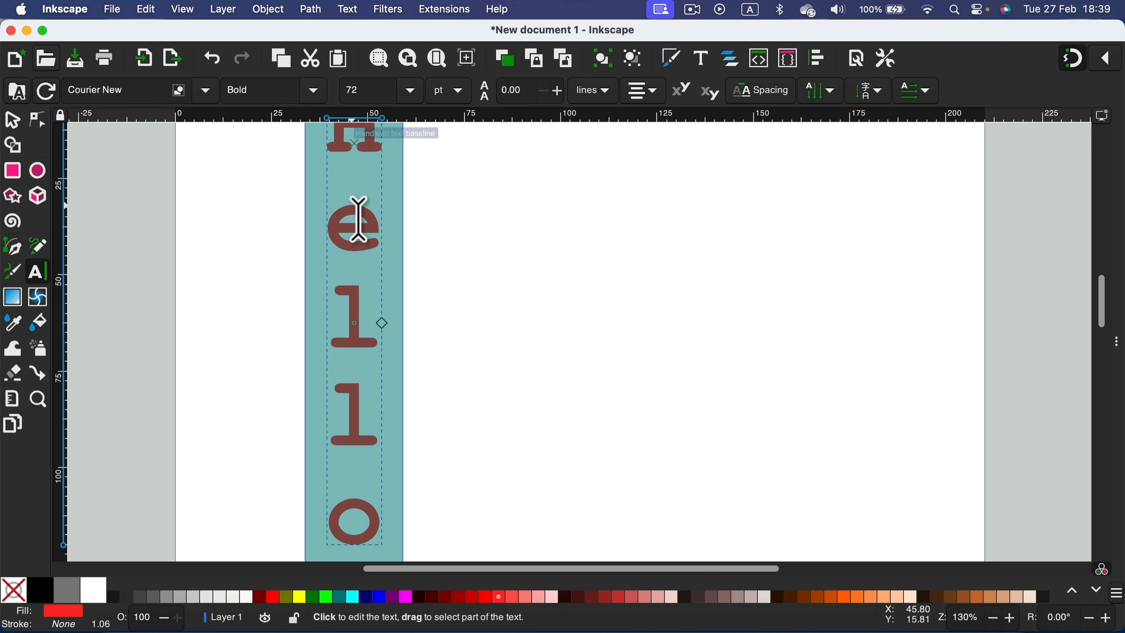
# Move the vertical "Hello" text about 32 mm right and slightly down, and set its text direction to right-to-left
pyautogui.scroll(-2, 359, 219)
pyautogui.click(12, 119)
pyautogui.moveTo(372, 198); pyautogui.dragTo(480, 261)
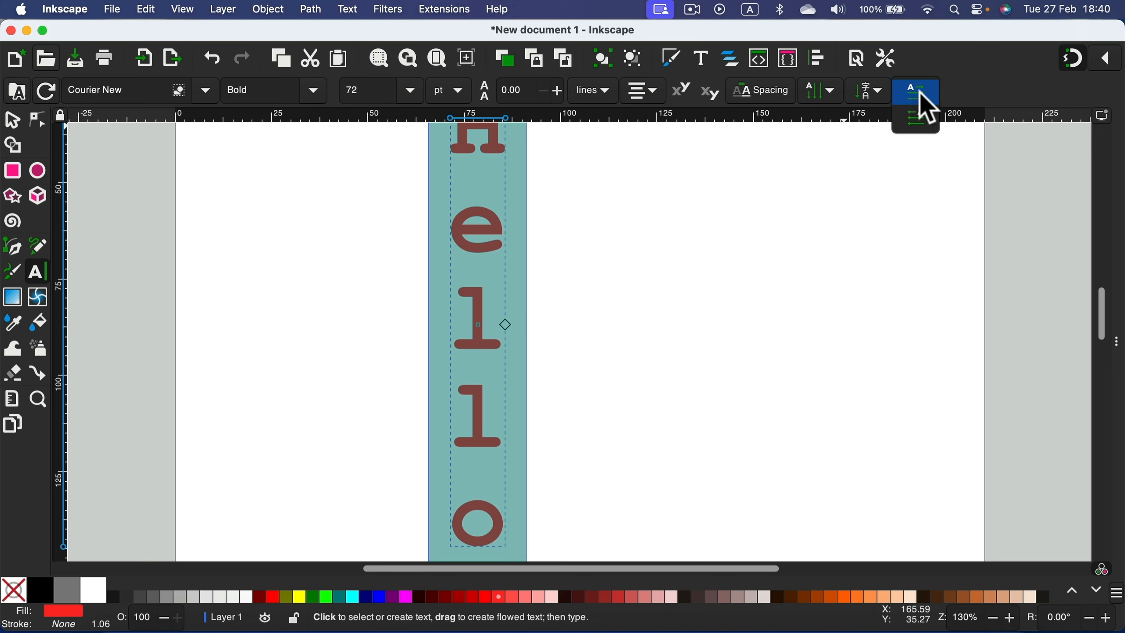
pyautogui.click(914, 117)
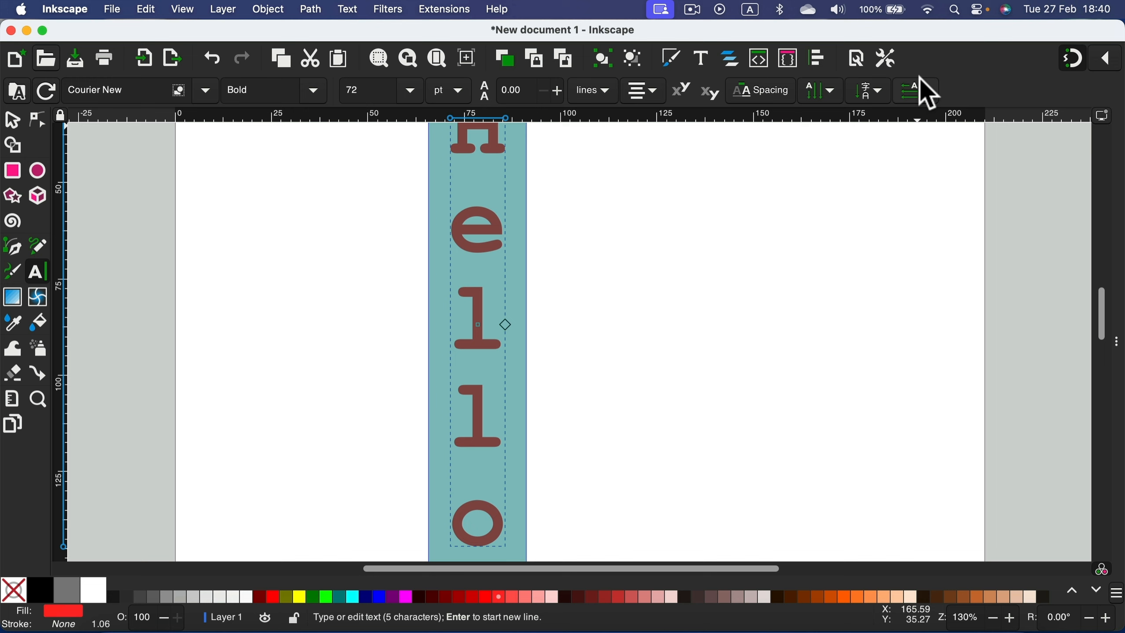
# Set the "Hello" text's glyph orientation back to automatic and its writing mode back to horizontal
pyautogui.click(882, 93)
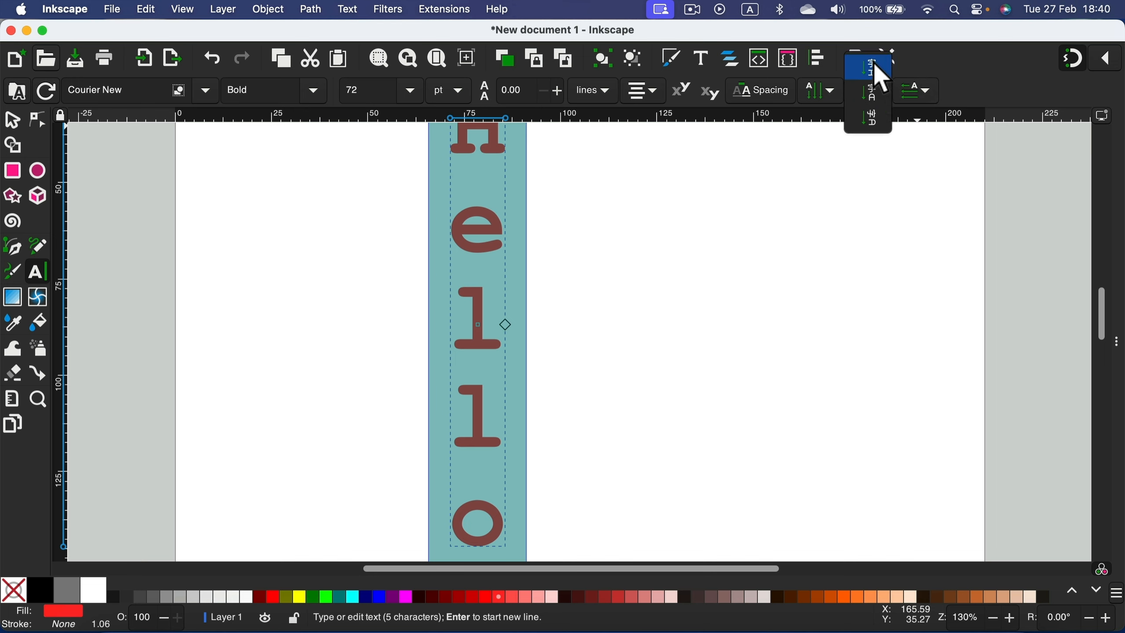
pyautogui.click(879, 68)
pyautogui.click(829, 96)
pyautogui.click(830, 40)
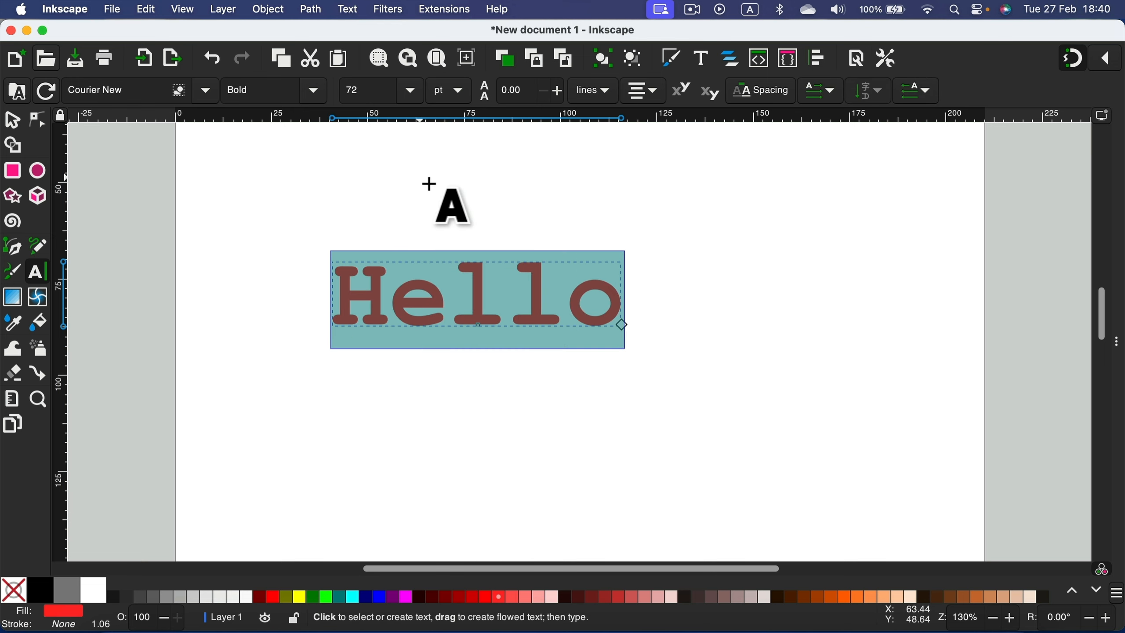
# Set the "Hello" text's direction back to left-to-right and finish editing the text
pyautogui.click(926, 91)
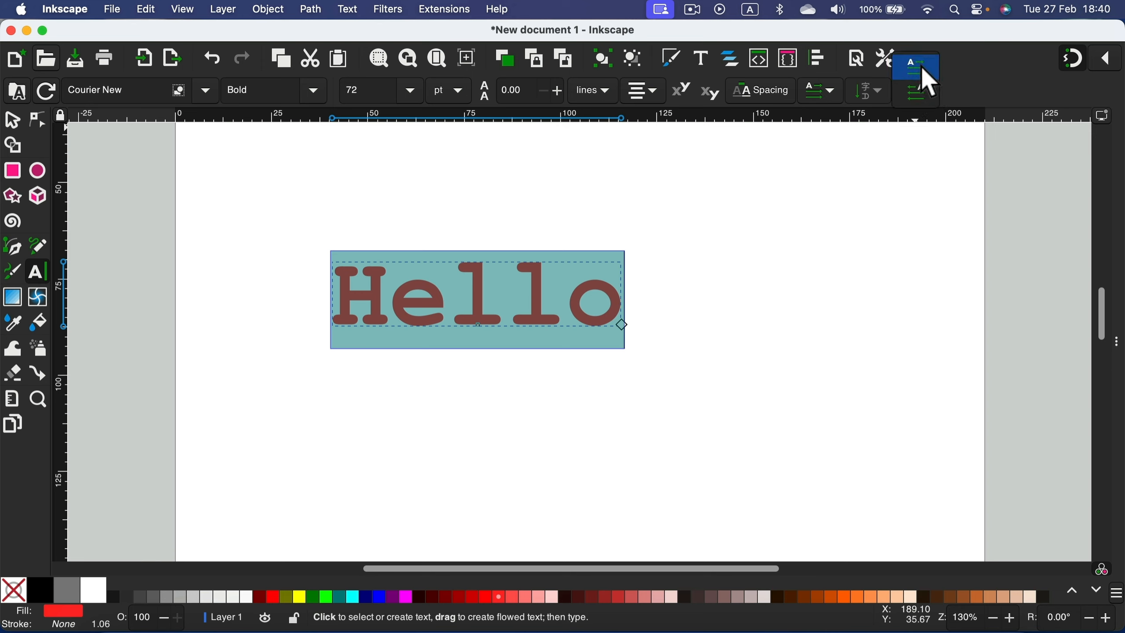
pyautogui.click(923, 66)
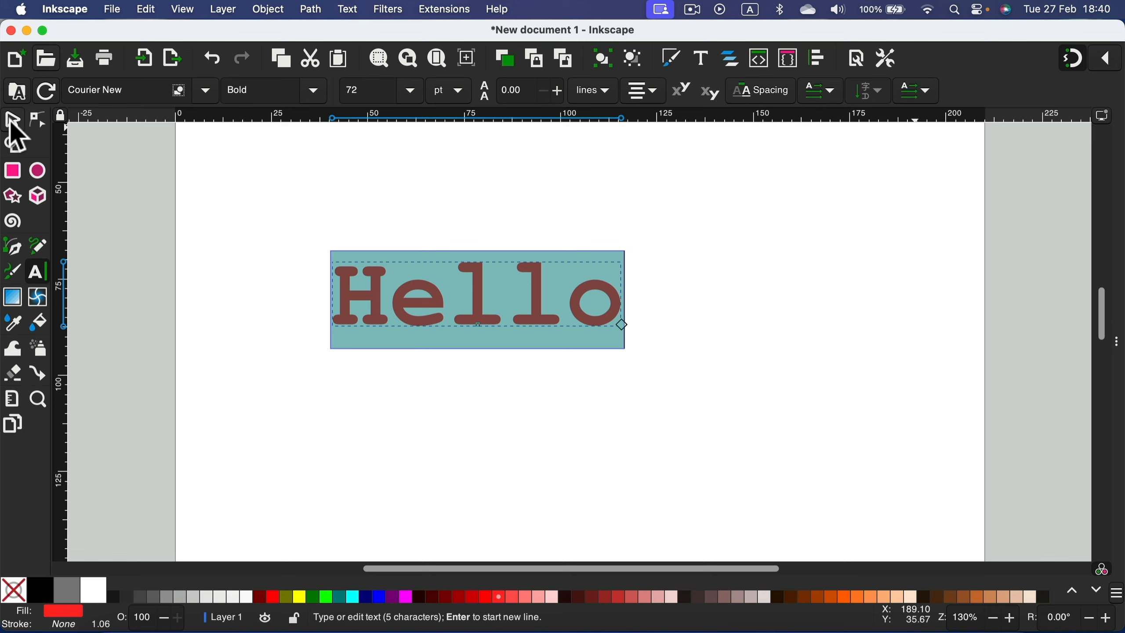
pyautogui.click(14, 124)
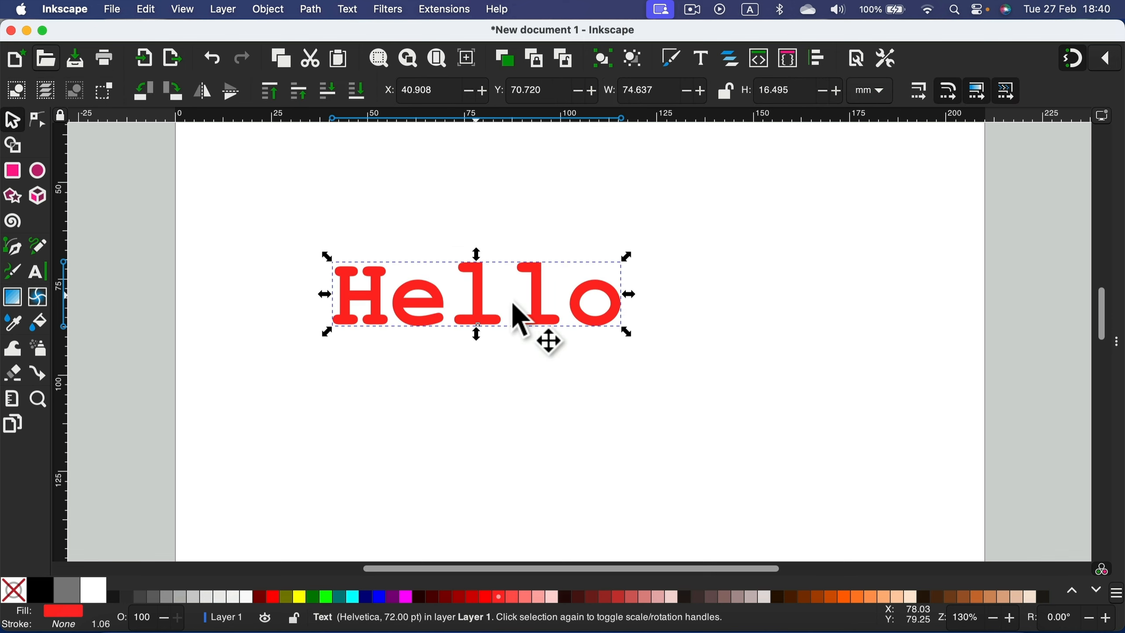
# Scale the "Hello" text proportionally to 200% about its centre and shift it right and slightly down
pyautogui.moveTo(630, 334); pyautogui.dragTo(736, 384)
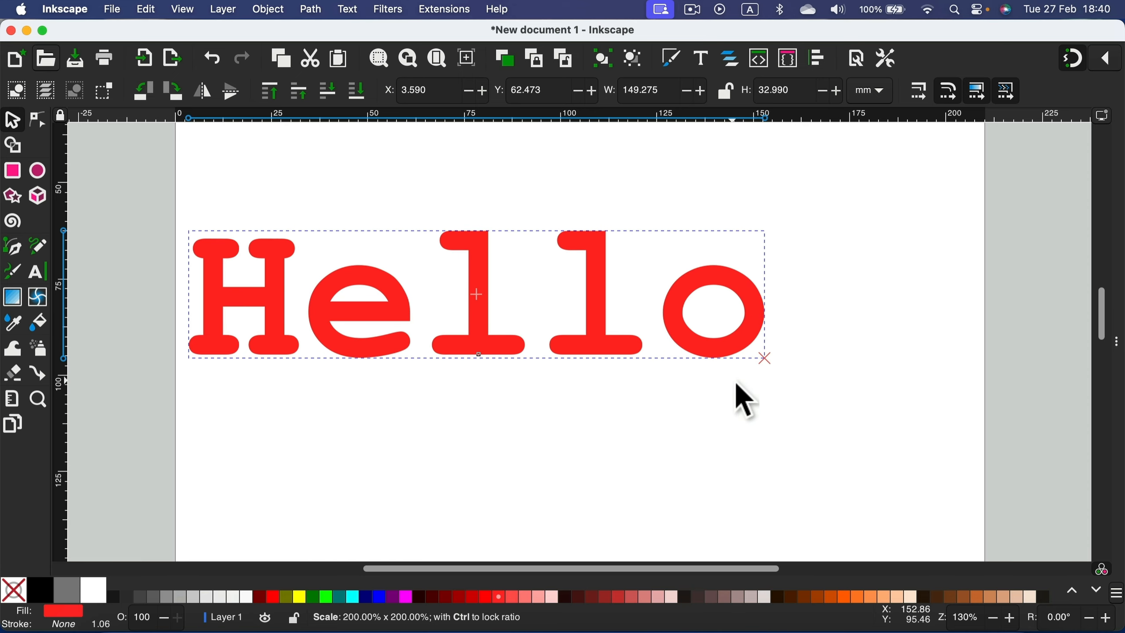
pyautogui.moveTo(676, 309); pyautogui.dragTo(777, 340)
pyautogui.click(730, 164)
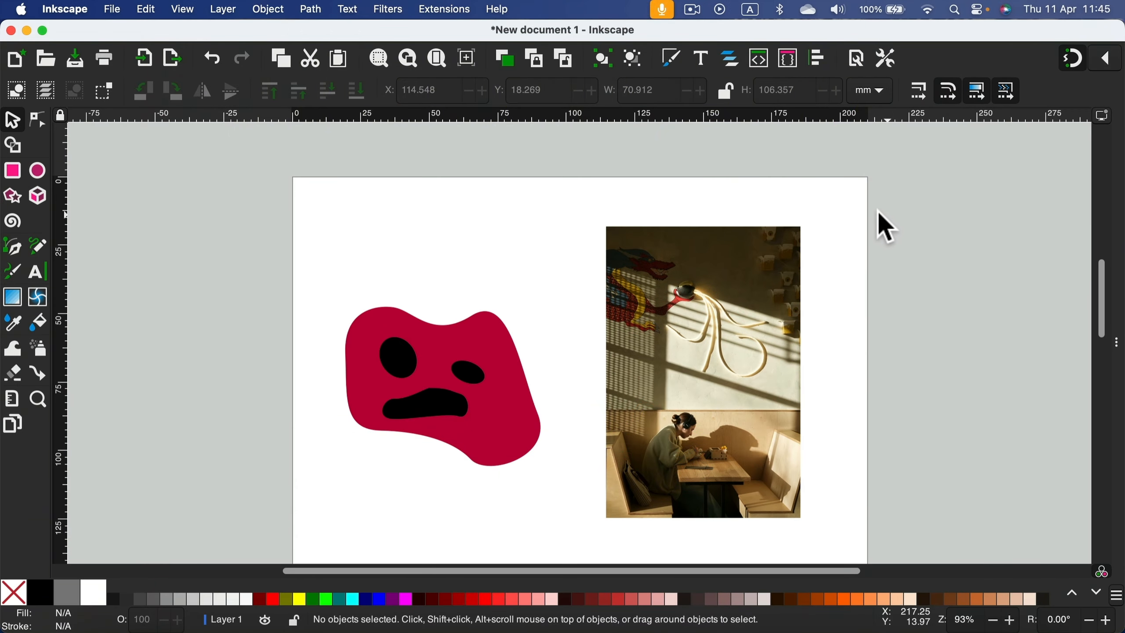
# Flip the photo horizontally and back, and flip it vertically and back
pyautogui.click(732, 306)
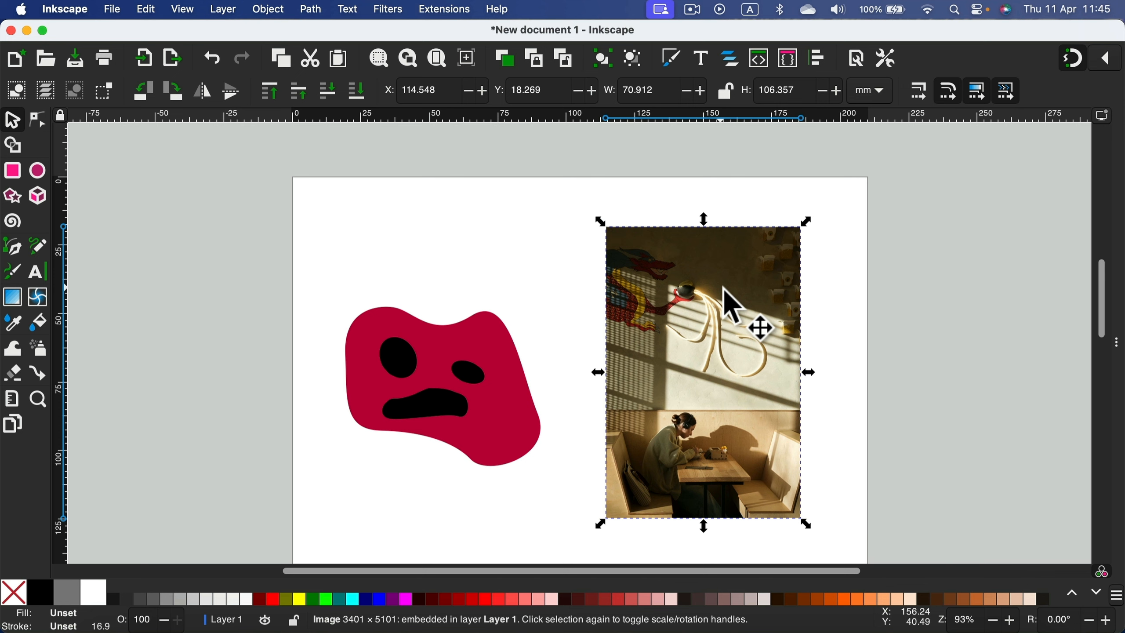
pyautogui.click(212, 105)
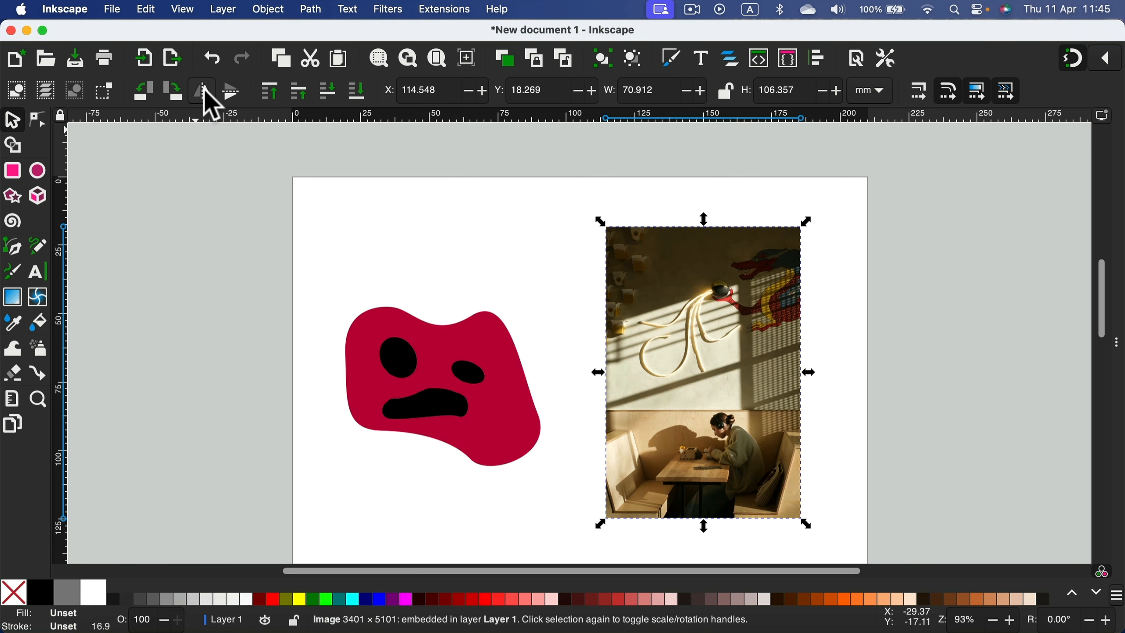
pyautogui.click(206, 94)
pyautogui.click(232, 94)
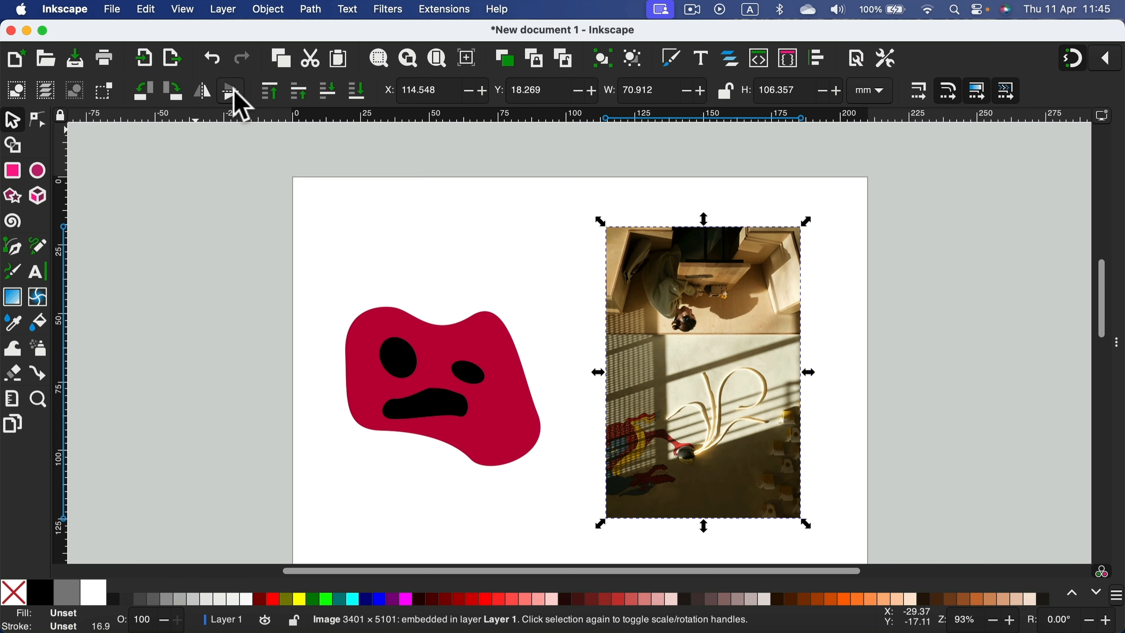
pyautogui.click(233, 94)
pyautogui.click(408, 269)
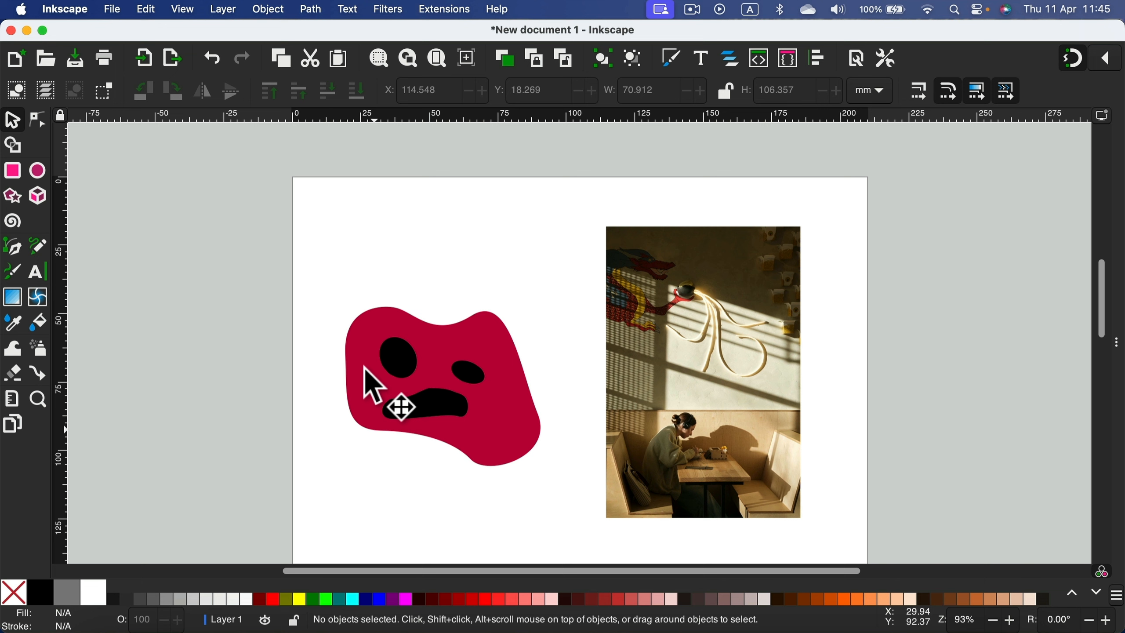
# Flip the larger black ellipse eye horizontally and return it to its original orientation
pyautogui.click(407, 350)
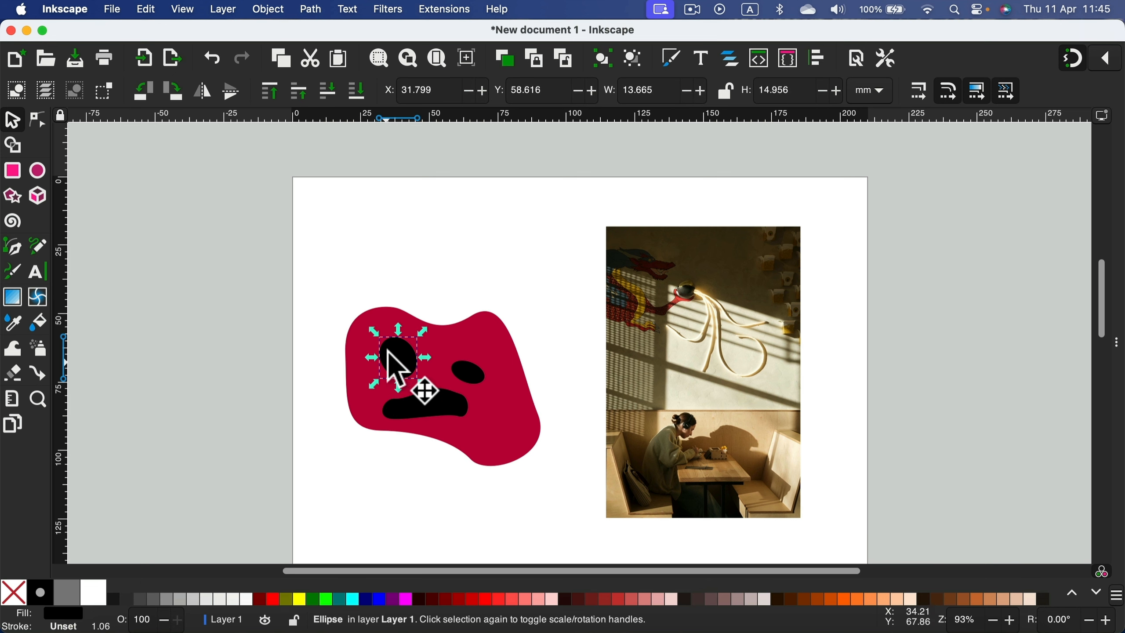
pyautogui.click(206, 91)
pyautogui.click(206, 90)
pyautogui.click(205, 89)
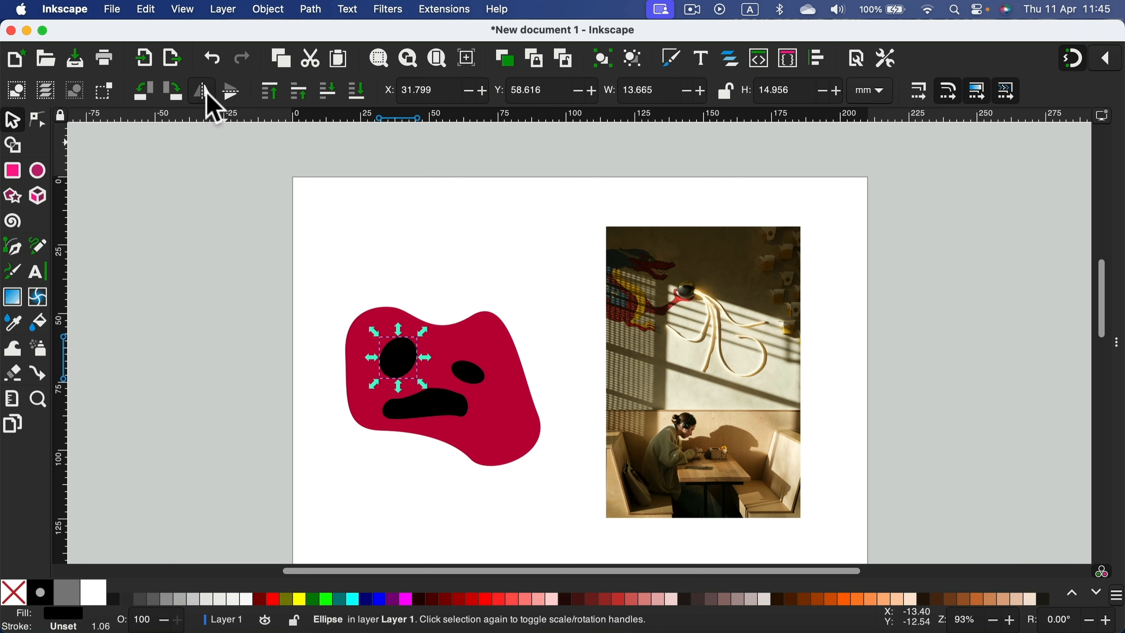
pyautogui.click(364, 251)
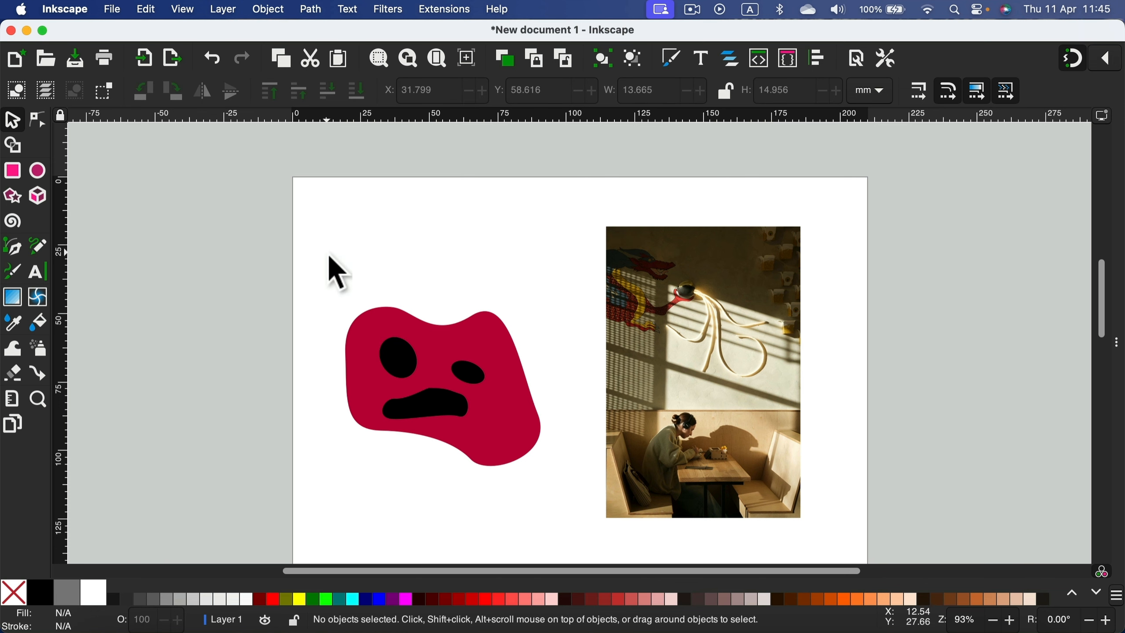
# Flip the whole red face, including both eyes and the mouth, horizontally as one selection
pyautogui.moveTo(326, 253); pyautogui.dragTo(588, 518)
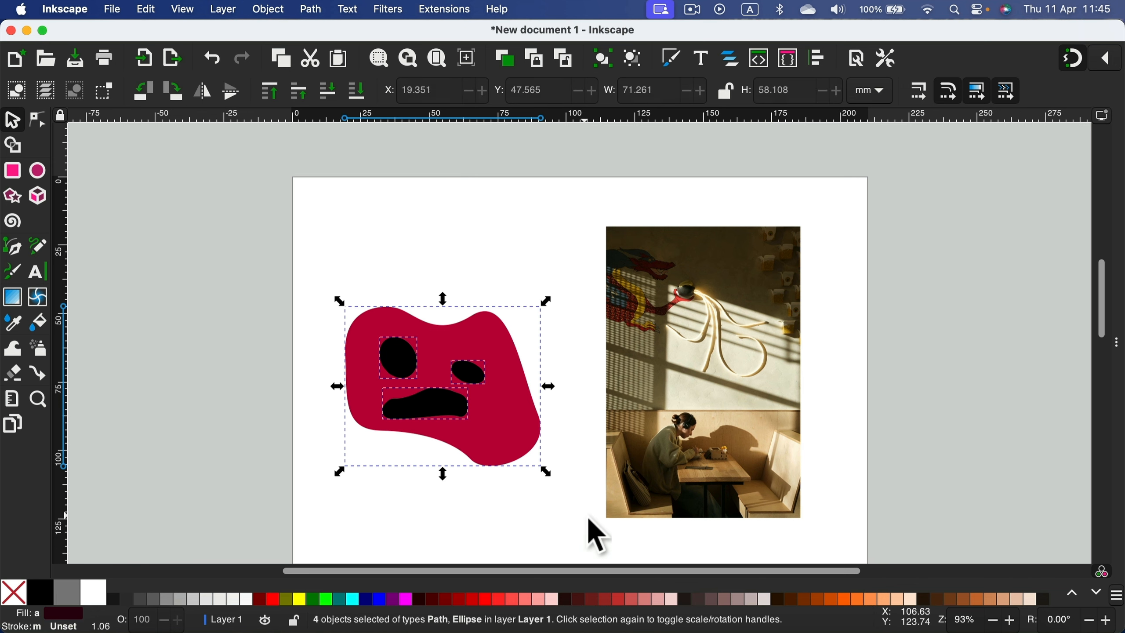
pyautogui.click(210, 93)
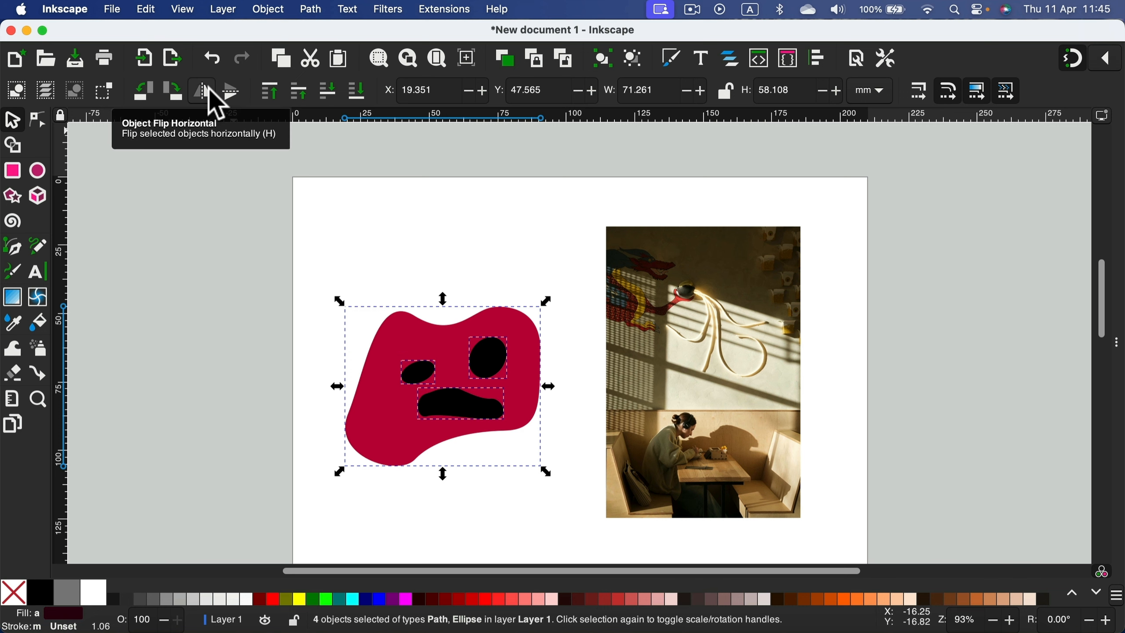
pyautogui.click(542, 245)
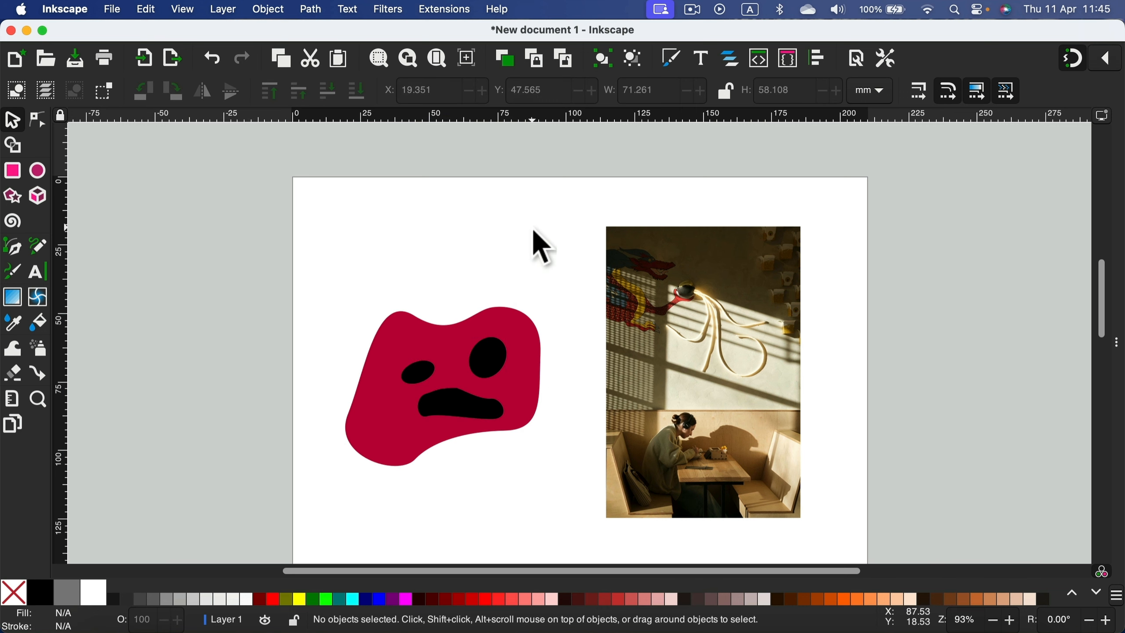
# Flip the canvas view orientation horizontally so that the photo and the face swap sides
pyautogui.click(183, 10)
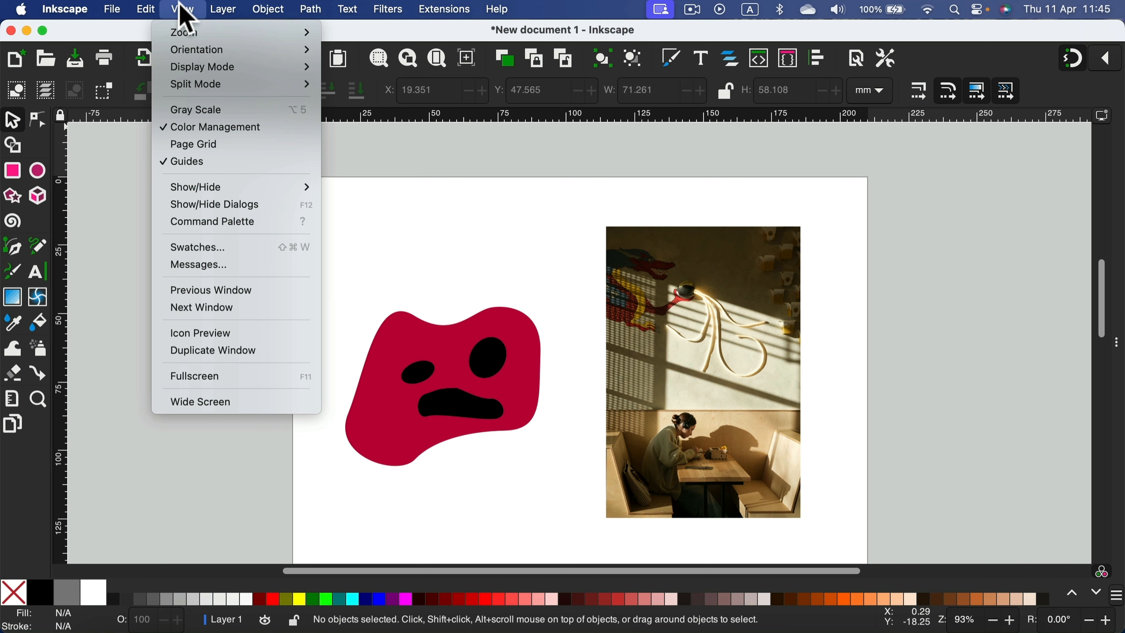
pyautogui.moveTo(194, 53)
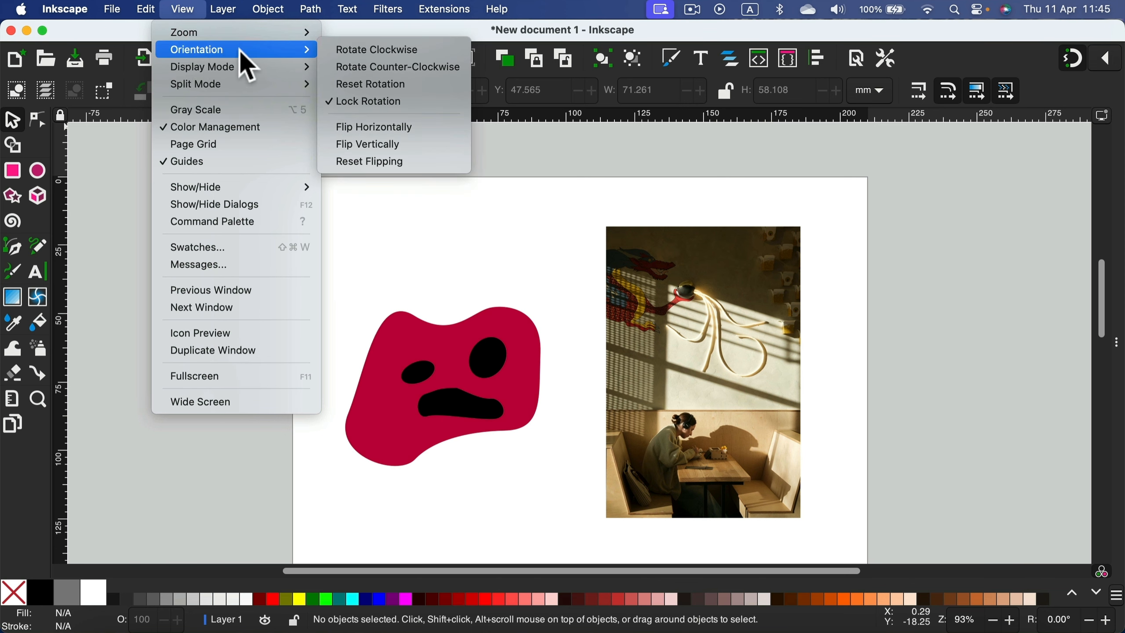
pyautogui.click(412, 128)
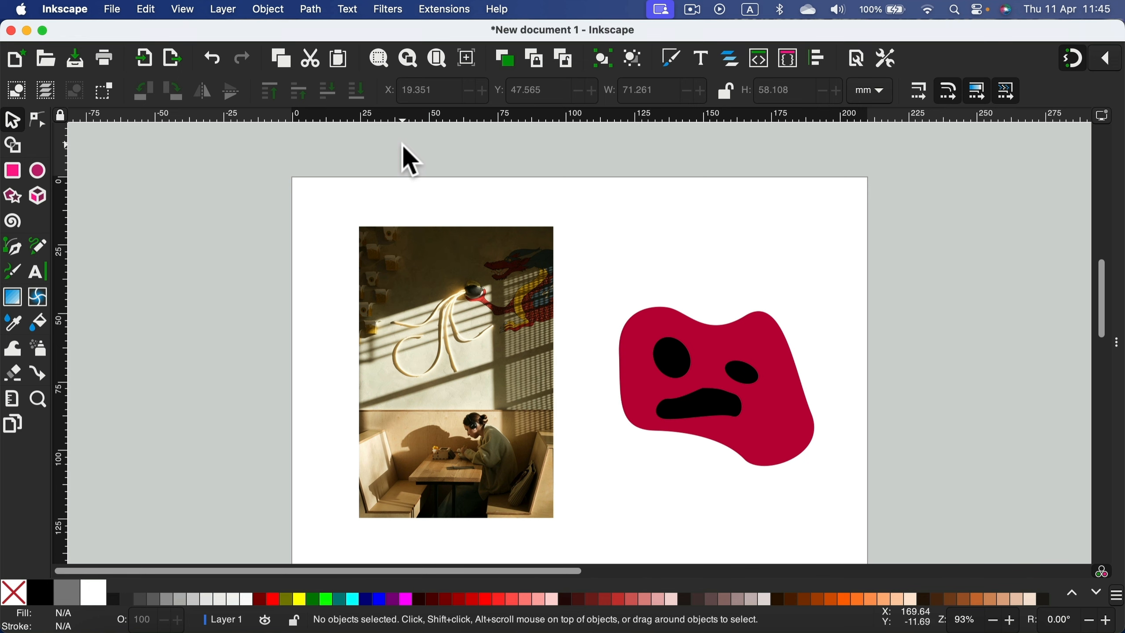
pyautogui.click(481, 330)
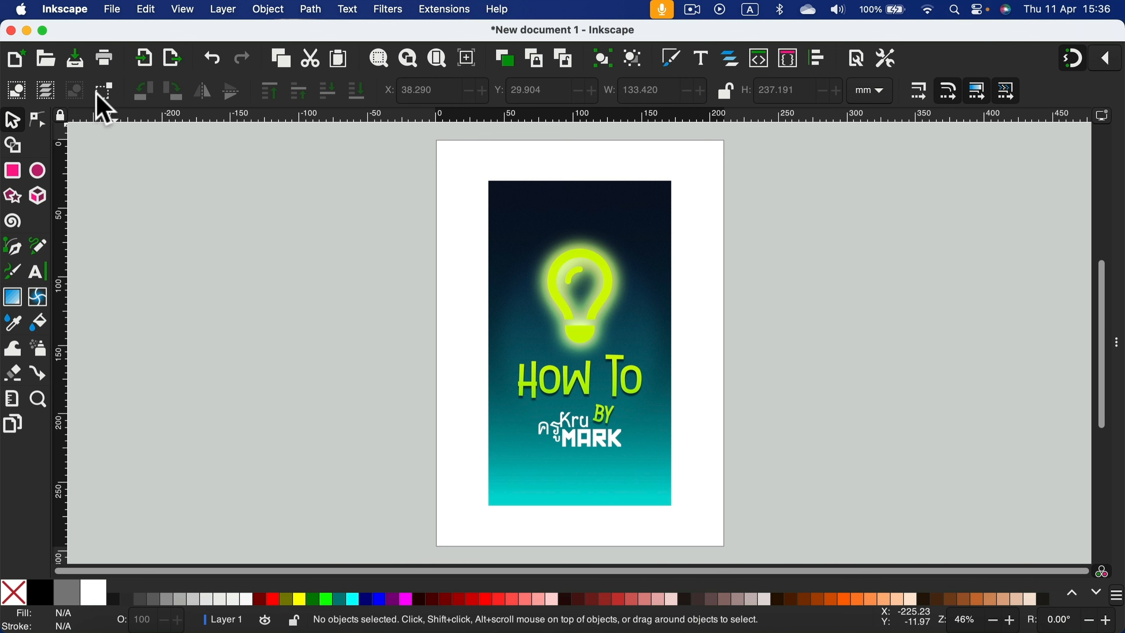
# Export the "How To" poster page as the JPEG file bitmap.jpg and close the image preview
pyautogui.click(114, 10)
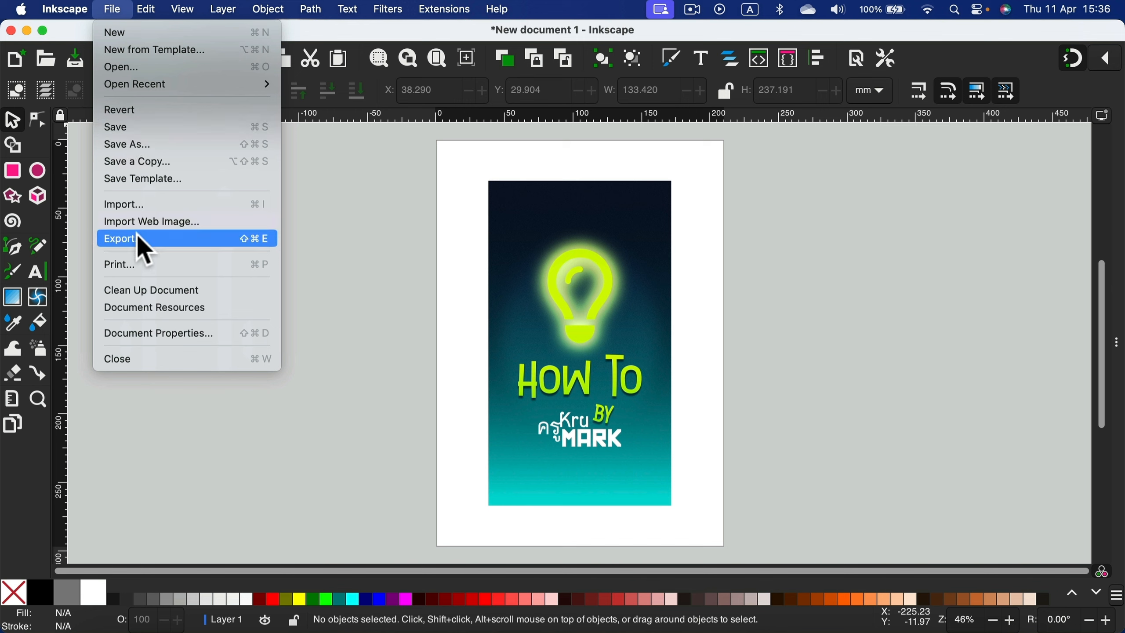
pyautogui.click(169, 240)
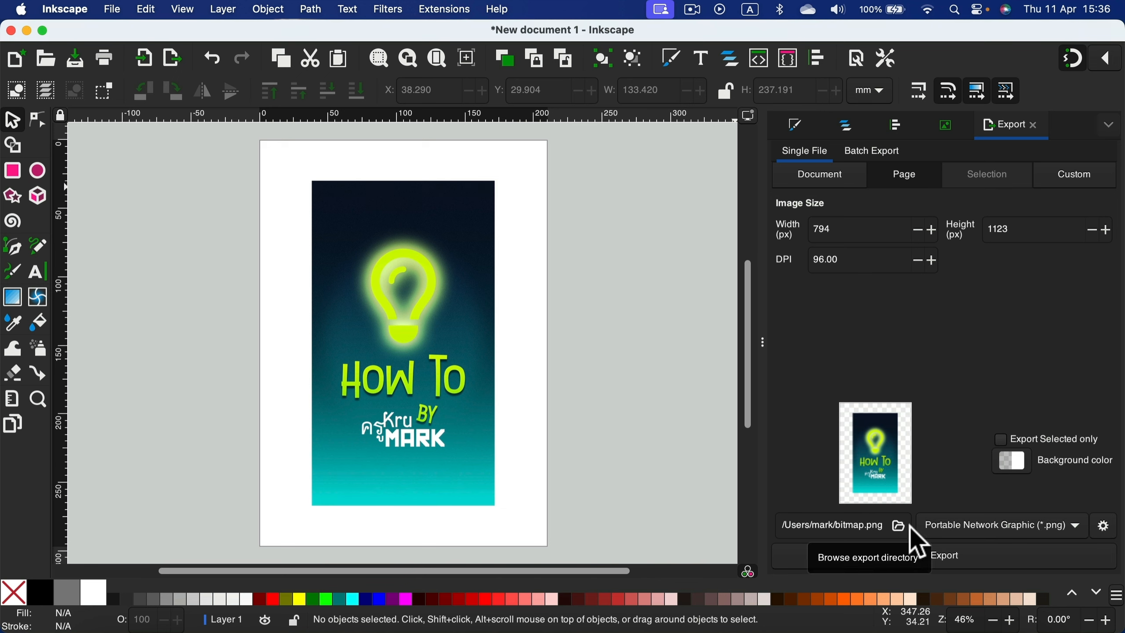
pyautogui.click(1059, 534)
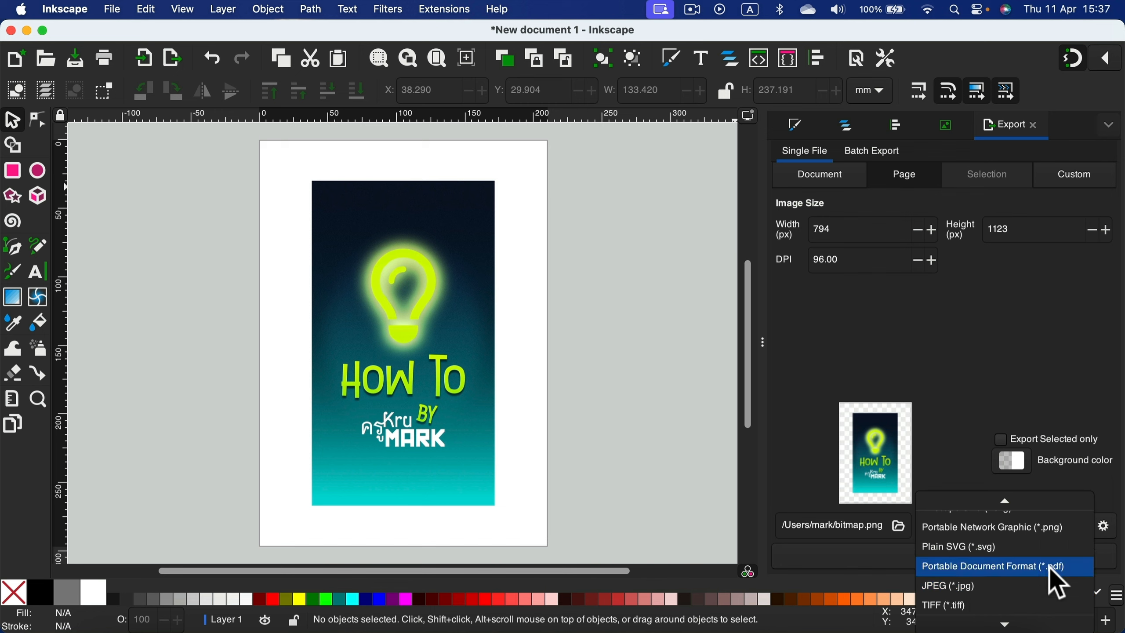
pyautogui.click(968, 586)
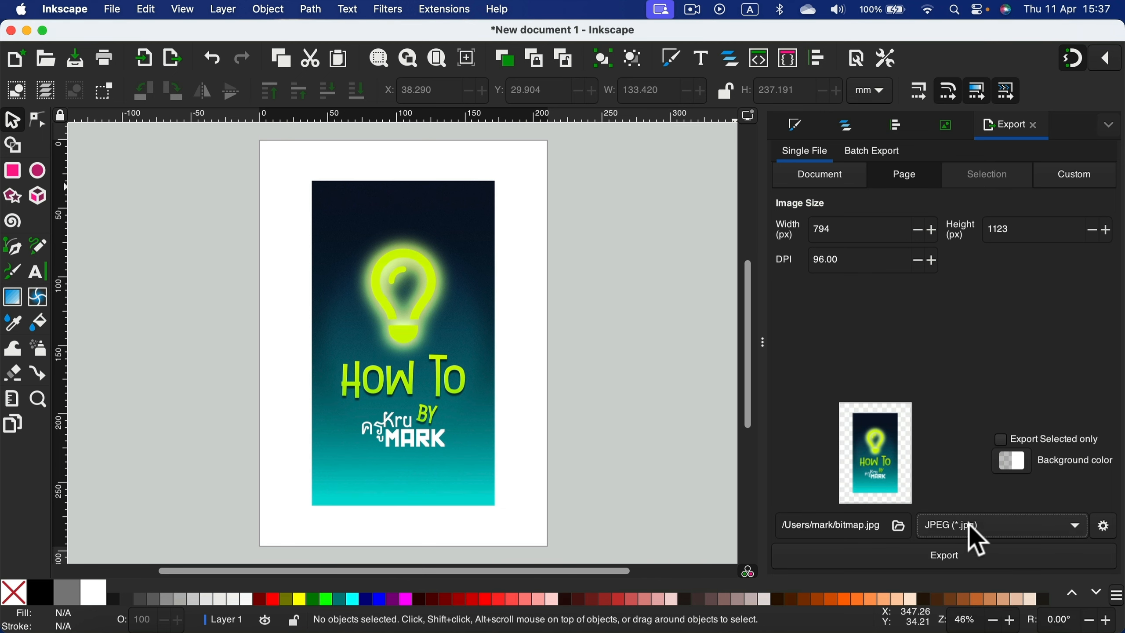
pyautogui.click(957, 574)
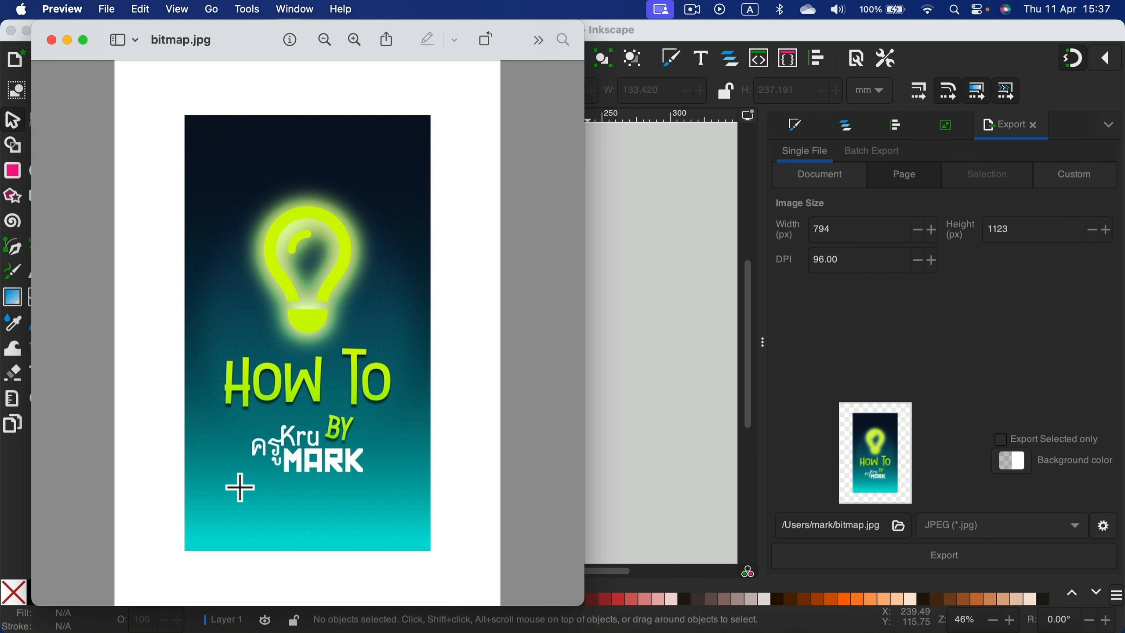
pyautogui.click(68, 40)
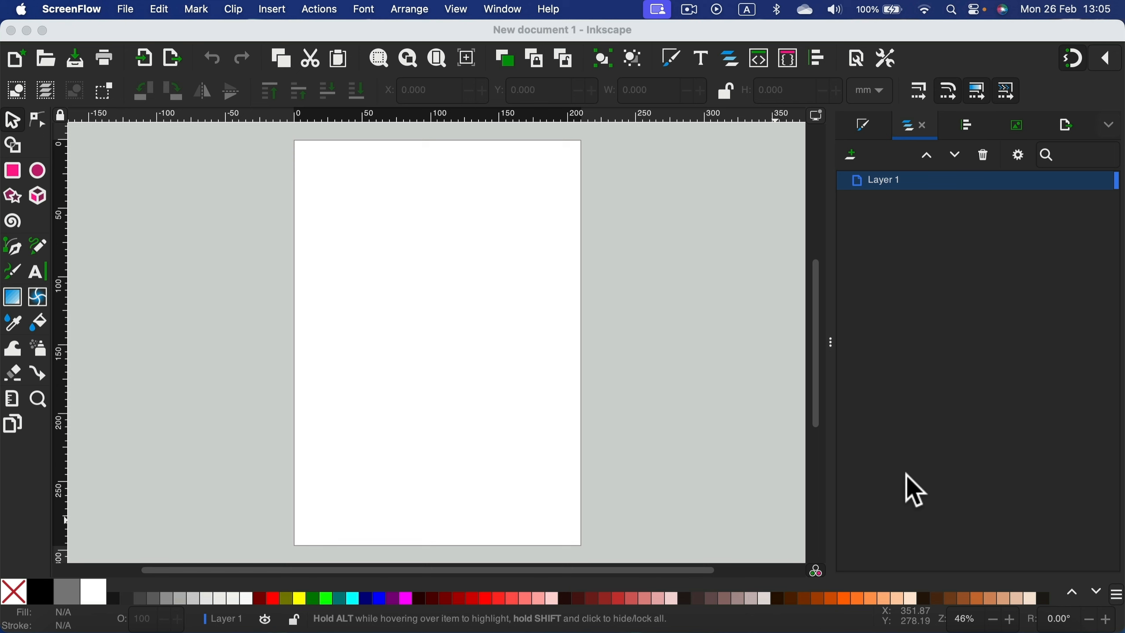
# Open the document properties of the blank new document
pyautogui.click(647, 281)
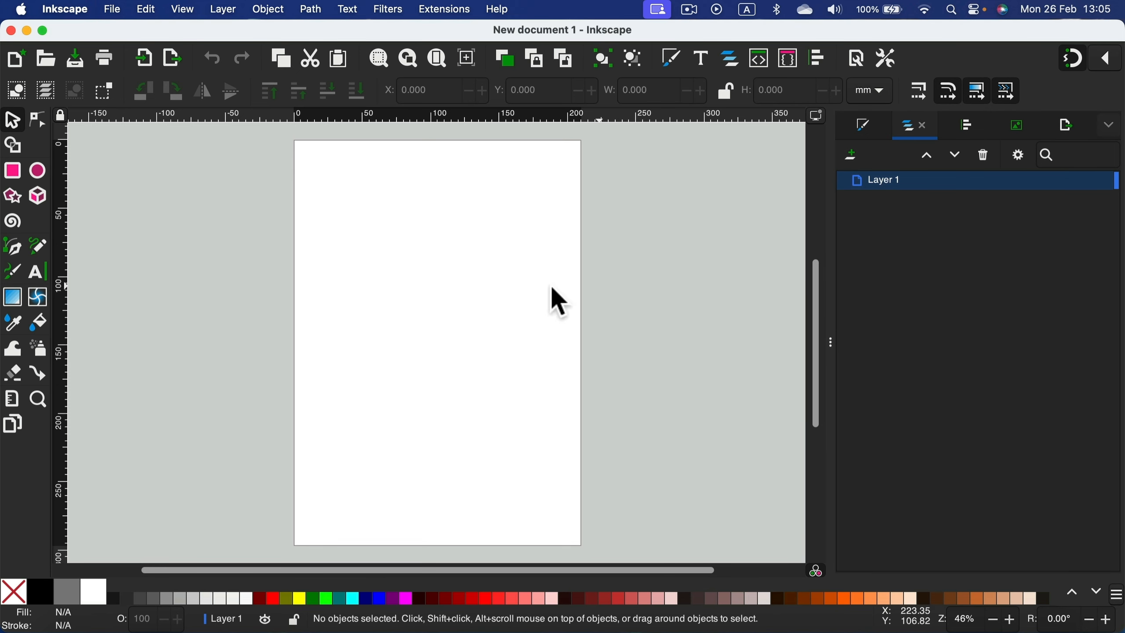
pyautogui.click(111, 9)
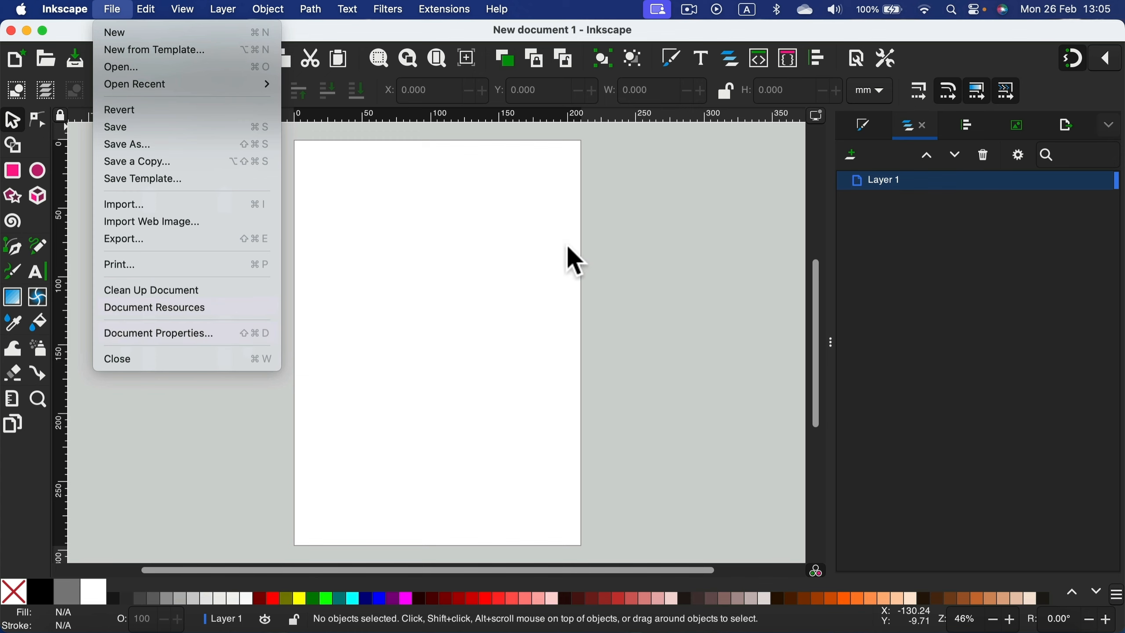
pyautogui.click(658, 231)
pyautogui.rightClick(626, 188)
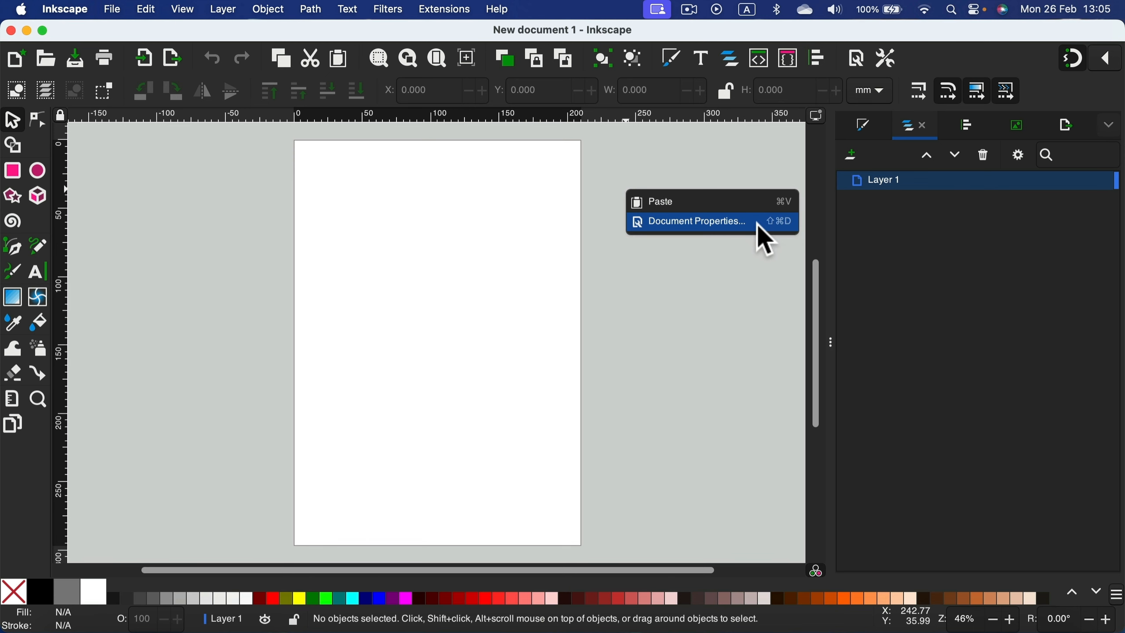
pyautogui.click(766, 242)
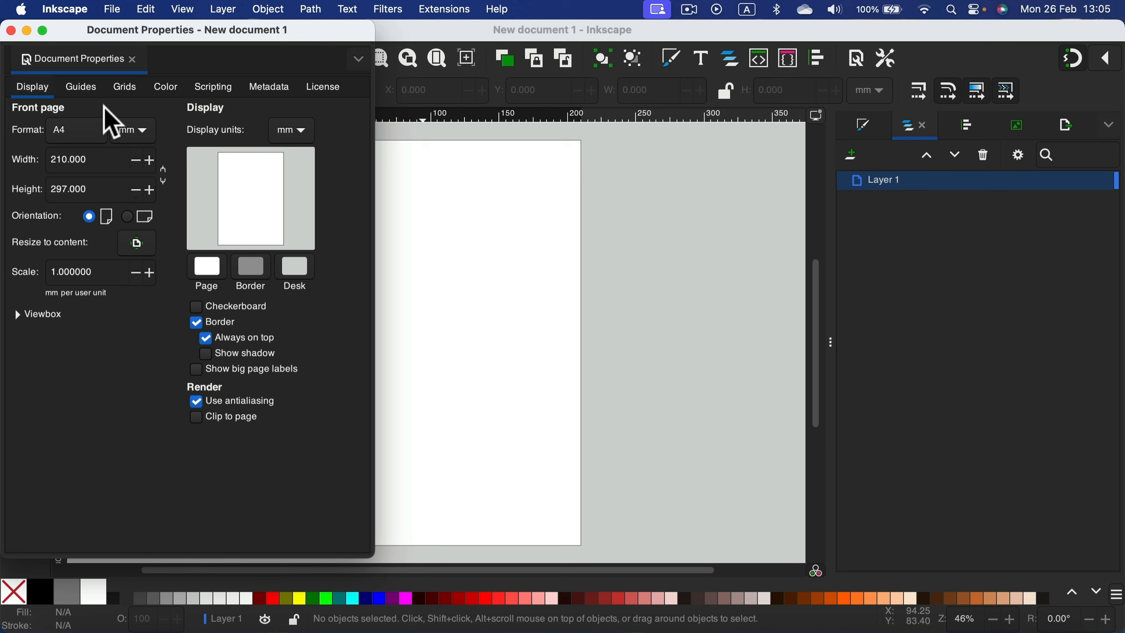
# View the available page formats and set the front page's size unit to inches
pyautogui.click(96, 131)
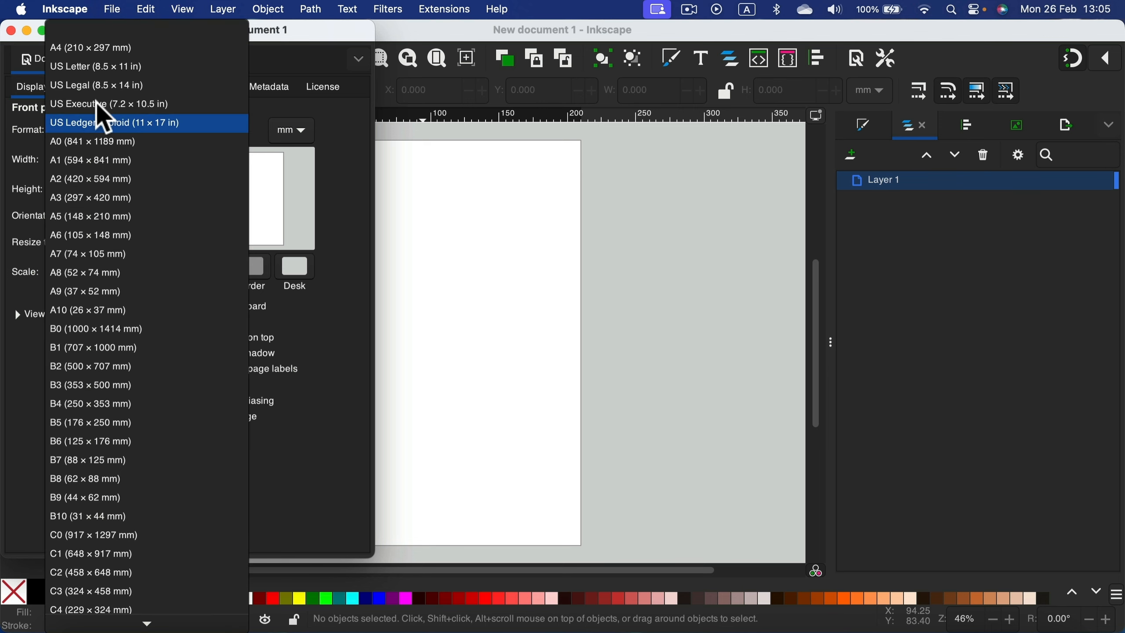
pyautogui.click(30, 365)
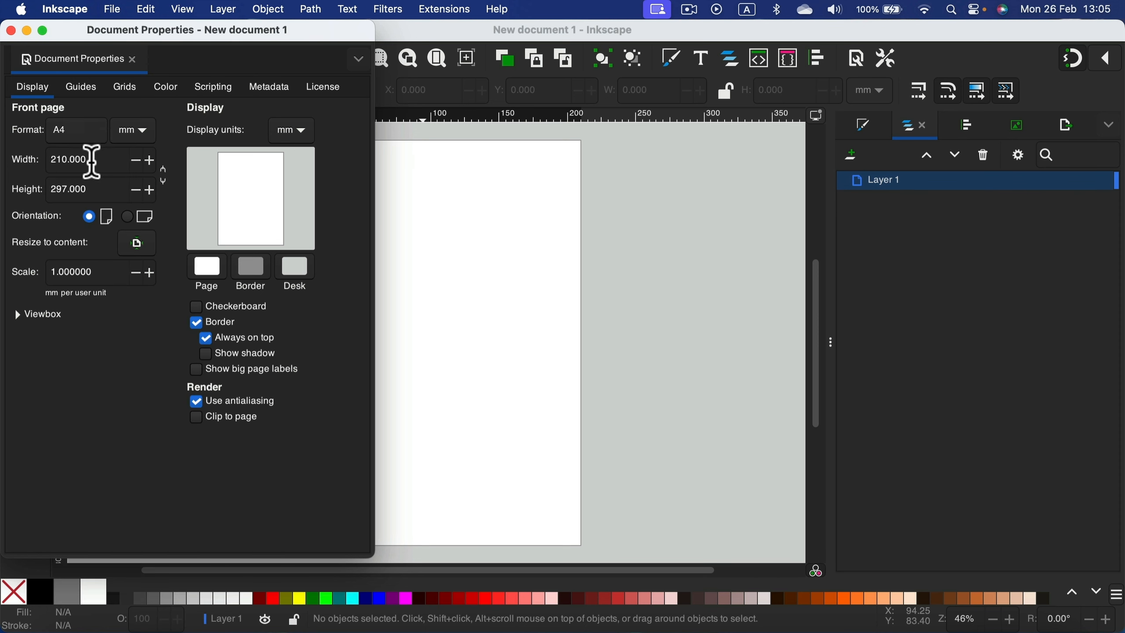
pyautogui.click(142, 131)
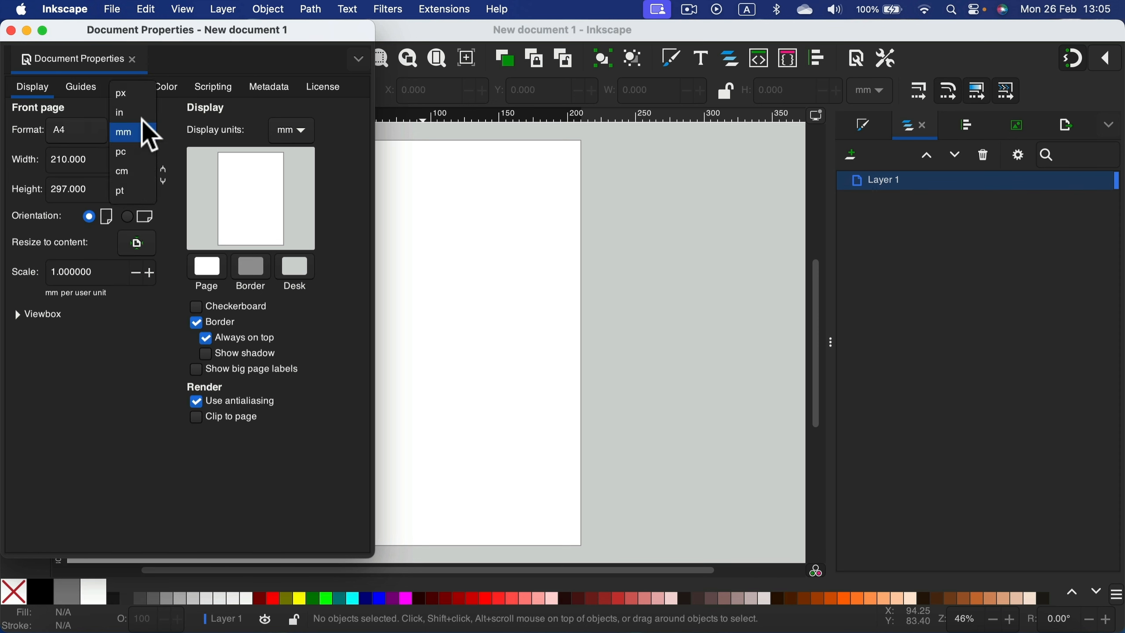
pyautogui.click(132, 112)
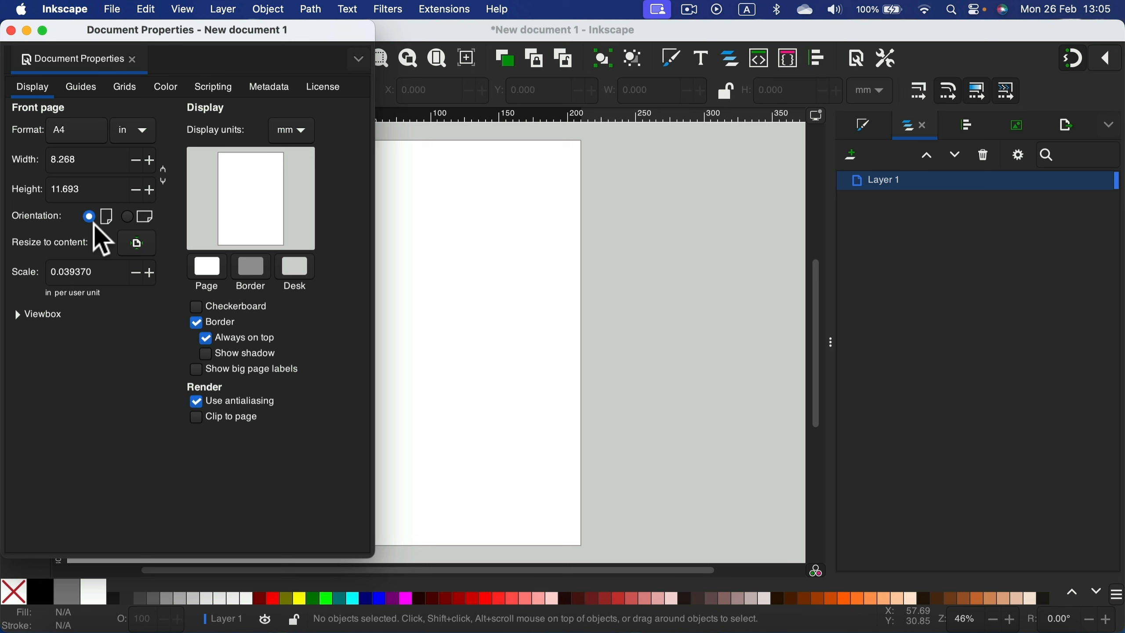
# Change the front page format to A3 (297 × 420 mm)
pyautogui.click(94, 139)
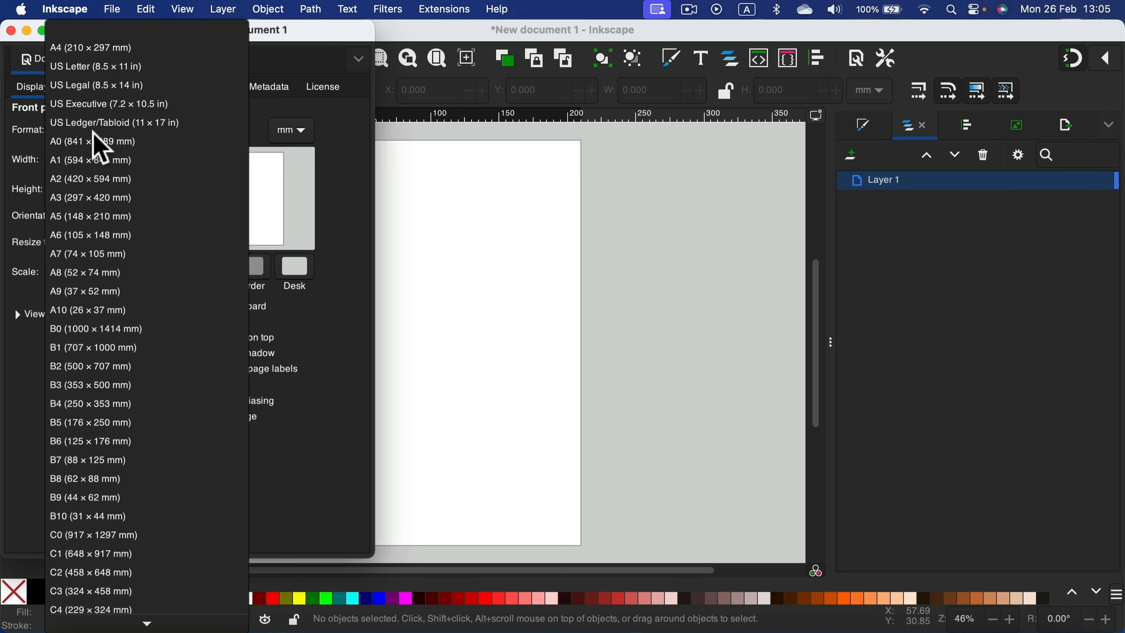
pyautogui.click(116, 205)
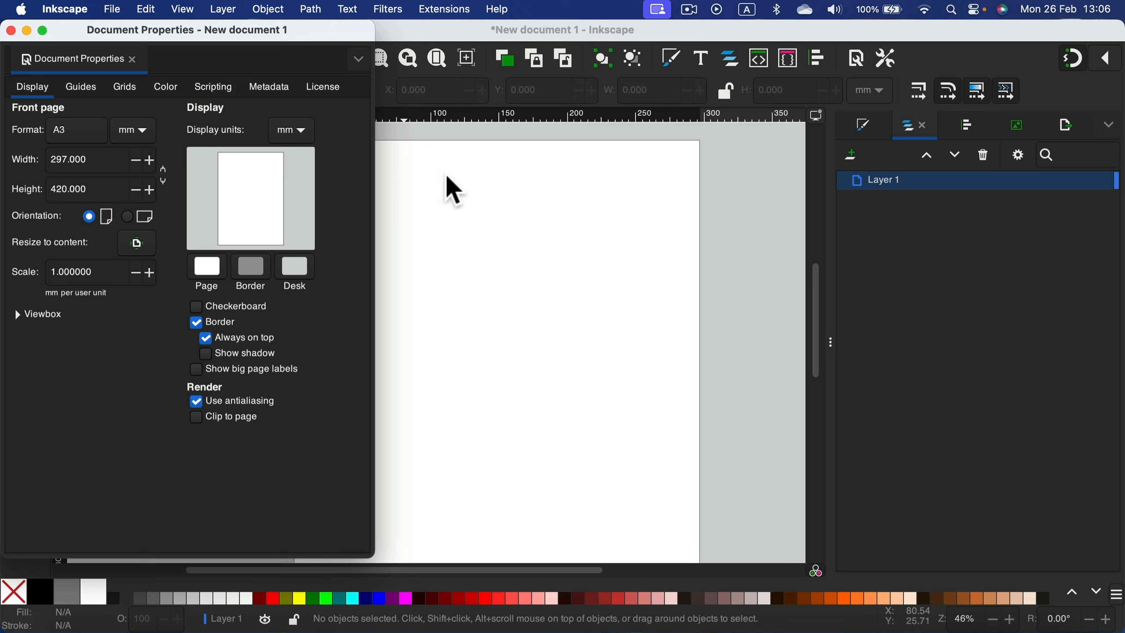
# Change the front page format to A2 (420 × 594 mm)
pyautogui.click(82, 132)
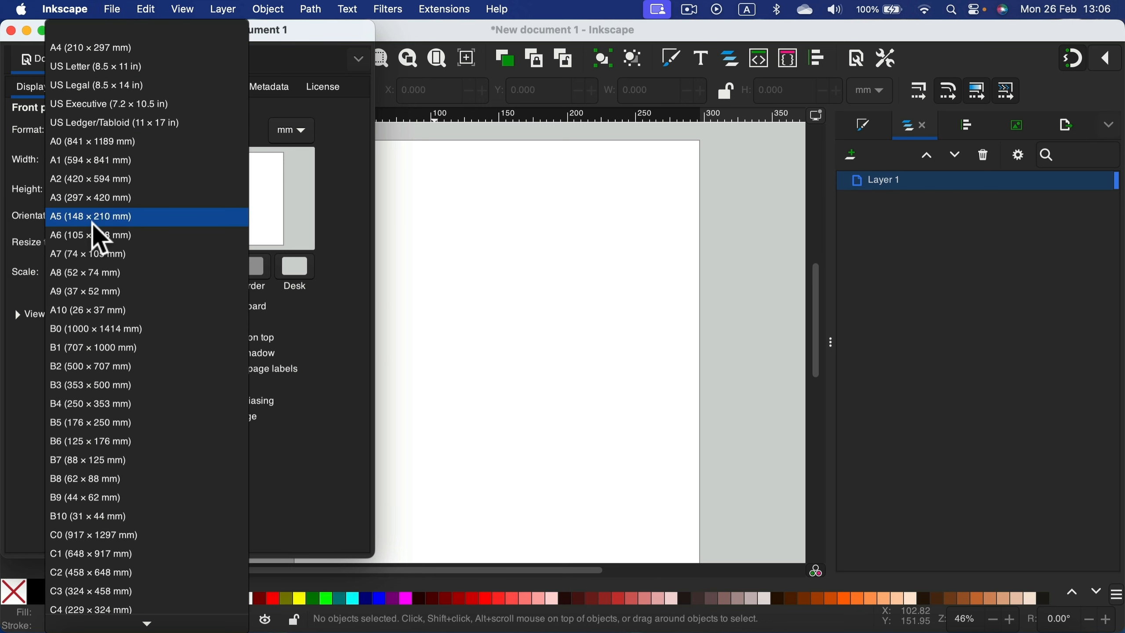
pyautogui.click(102, 179)
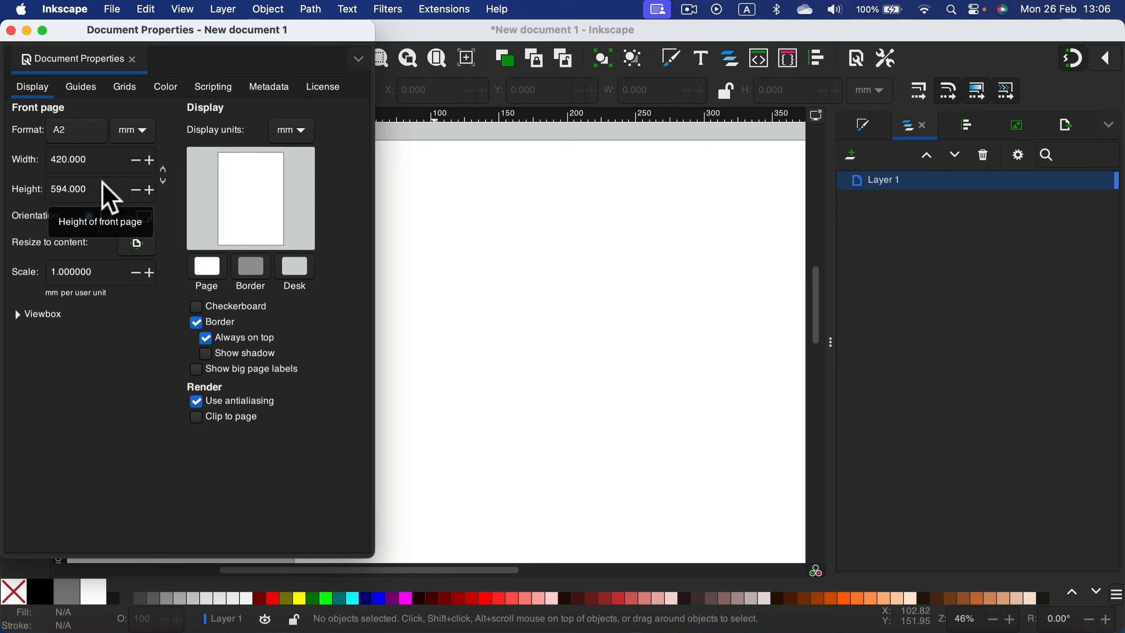
pyautogui.scroll(3, 570, 261)
pyautogui.scroll(-3, 531, 273)
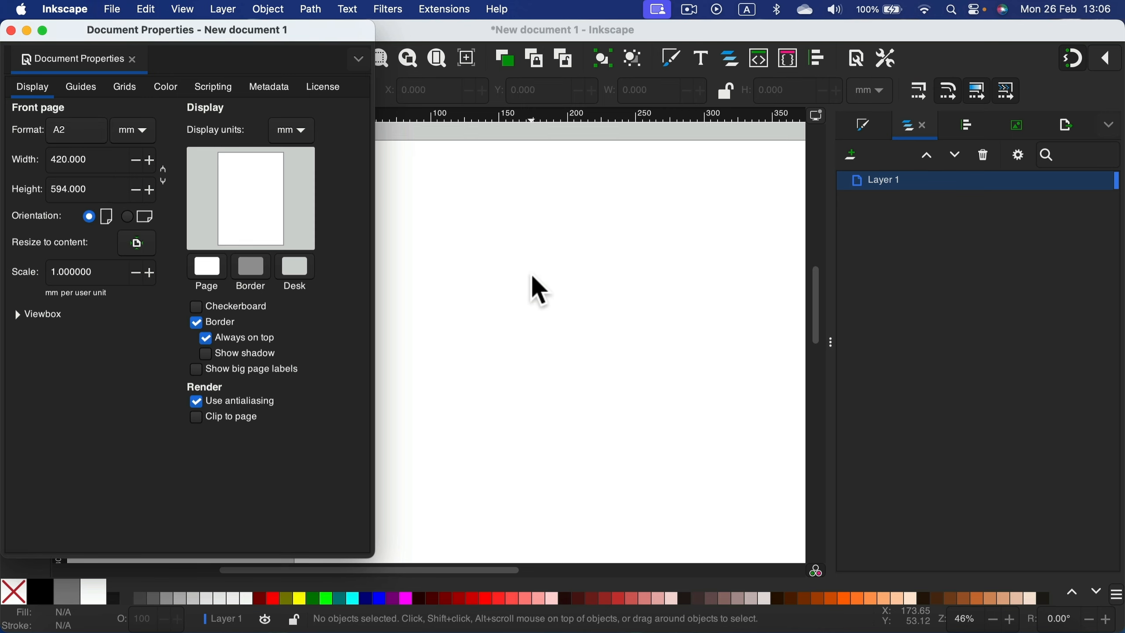
pyautogui.scroll(-1, 531, 272)
pyautogui.scroll(3, 531, 273)
pyautogui.scroll(-3, 531, 273)
pyautogui.scroll(2, 529, 278)
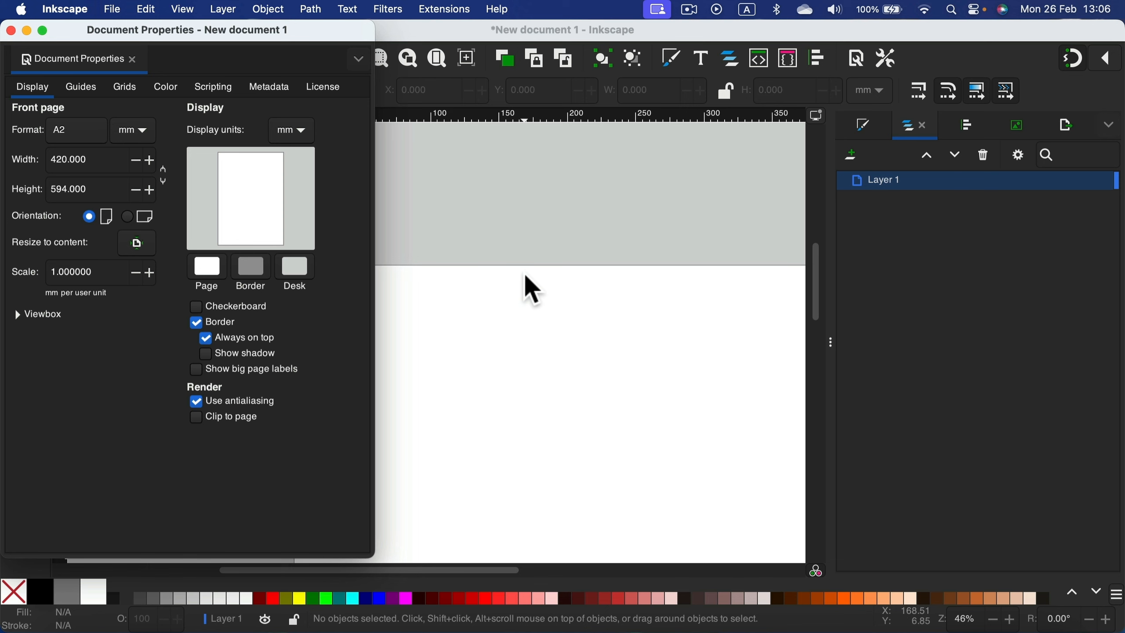
pyautogui.scroll(-2, 531, 288)
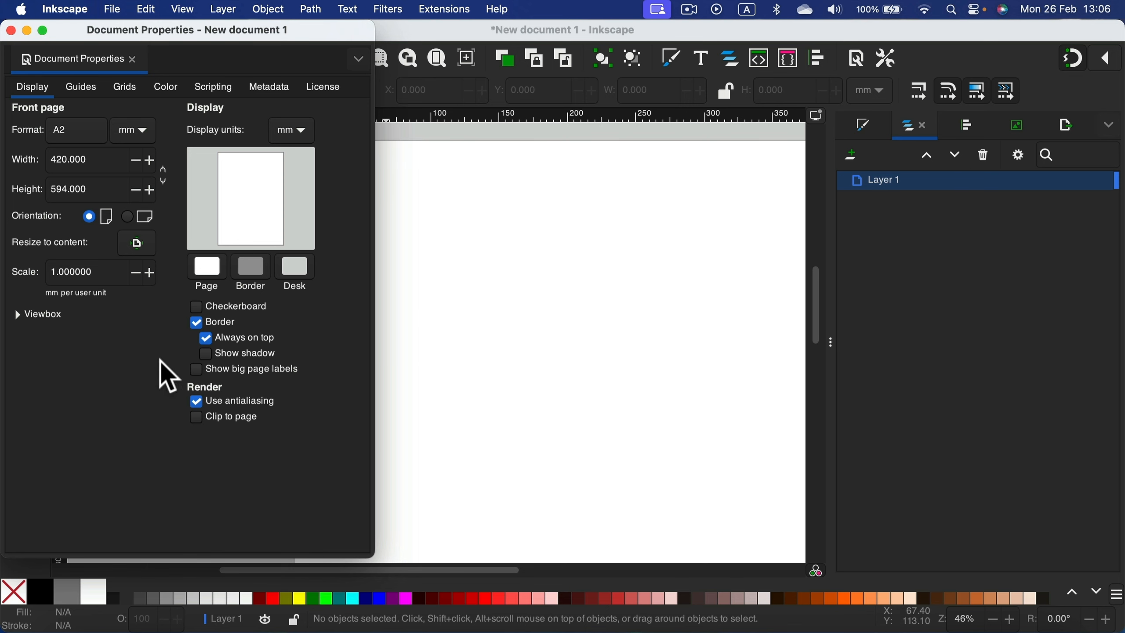
pyautogui.scroll(2, 522, 297)
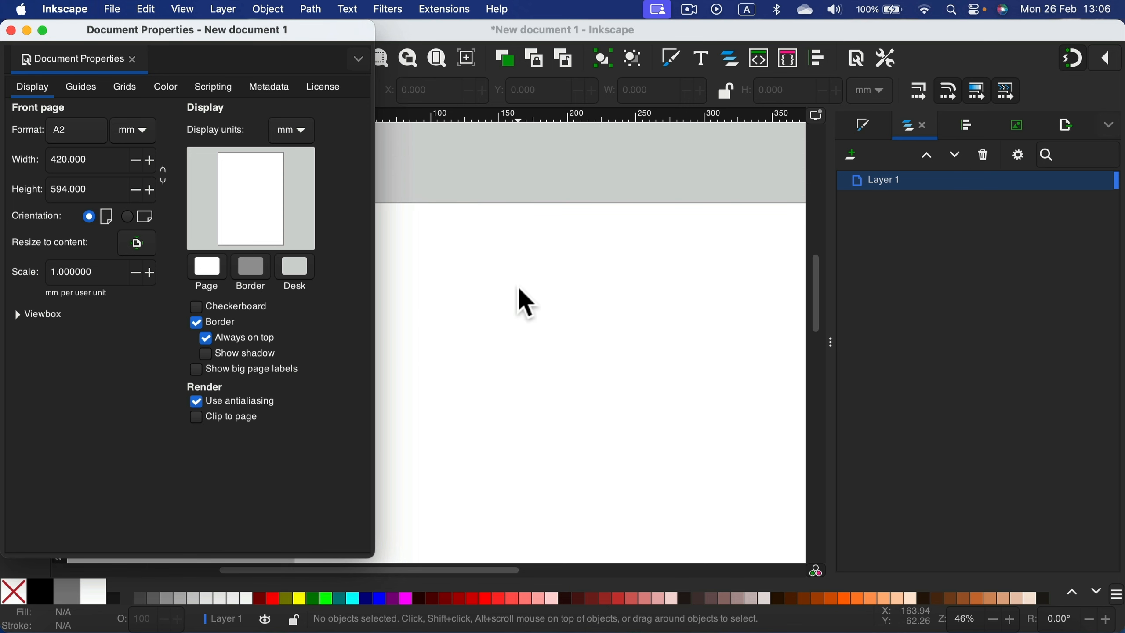
# Try the checkerboard display, turn it off again, and view the page background color settings without changing them
pyautogui.click(196, 307)
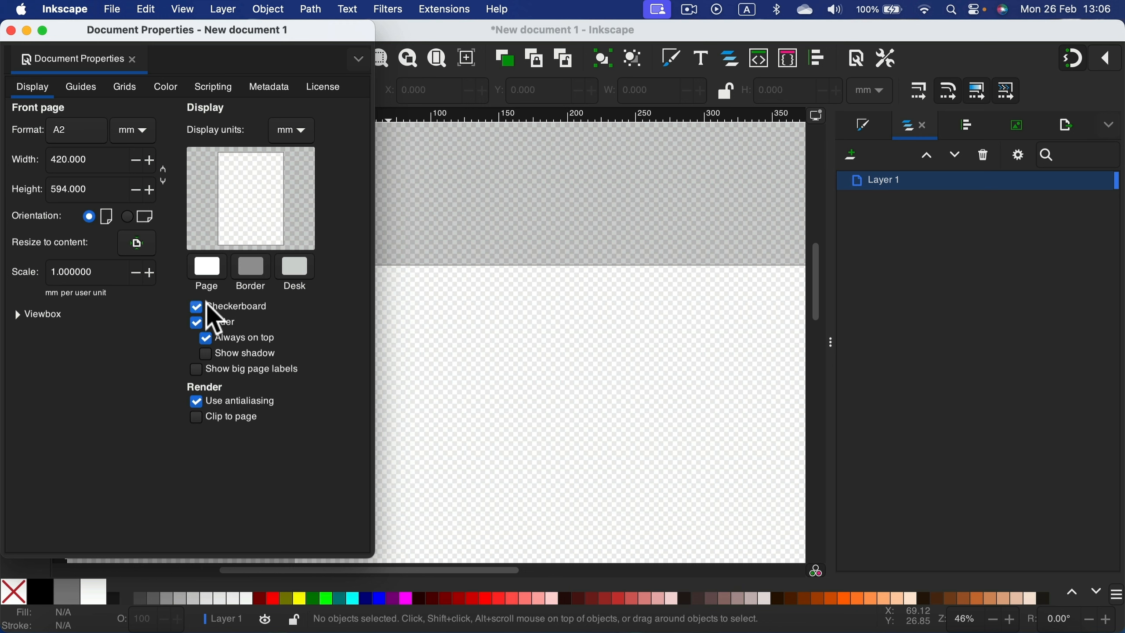
pyautogui.click(209, 307)
pyautogui.click(208, 268)
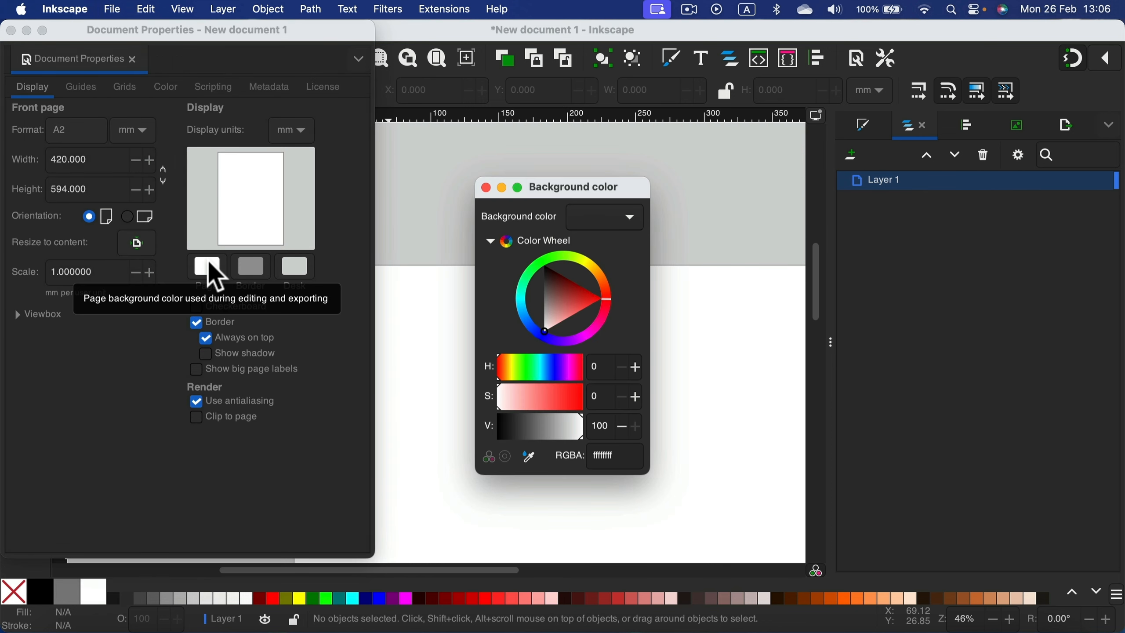
pyautogui.click(483, 187)
pyautogui.click(484, 187)
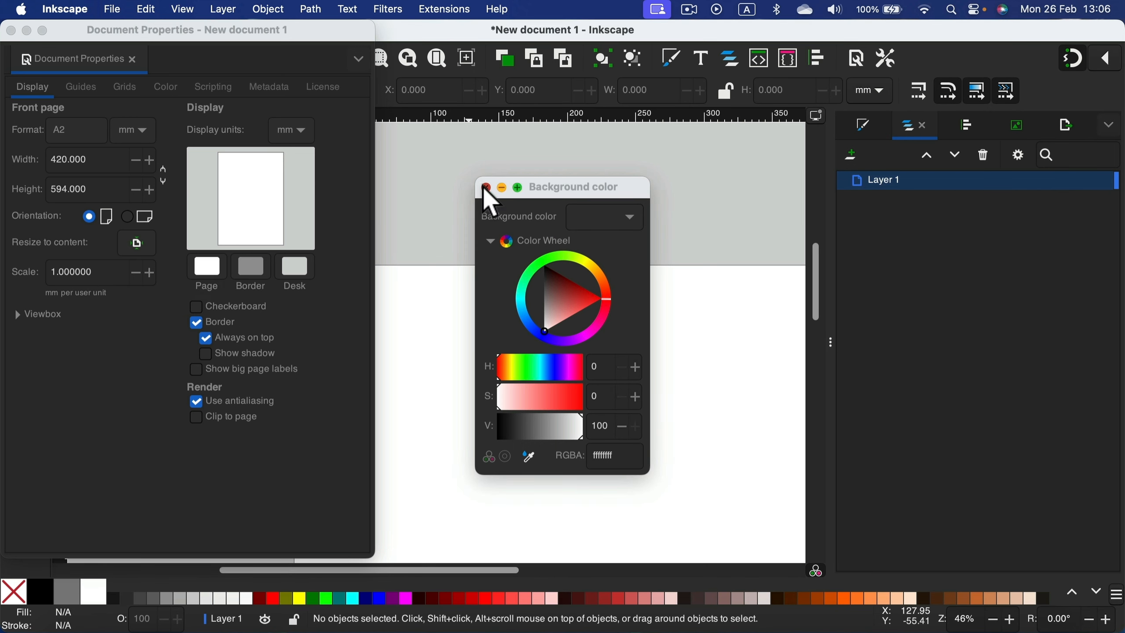
# Darken the page border and shadow color to a value of 51 (818181ff) and close its color settings
pyautogui.click(247, 272)
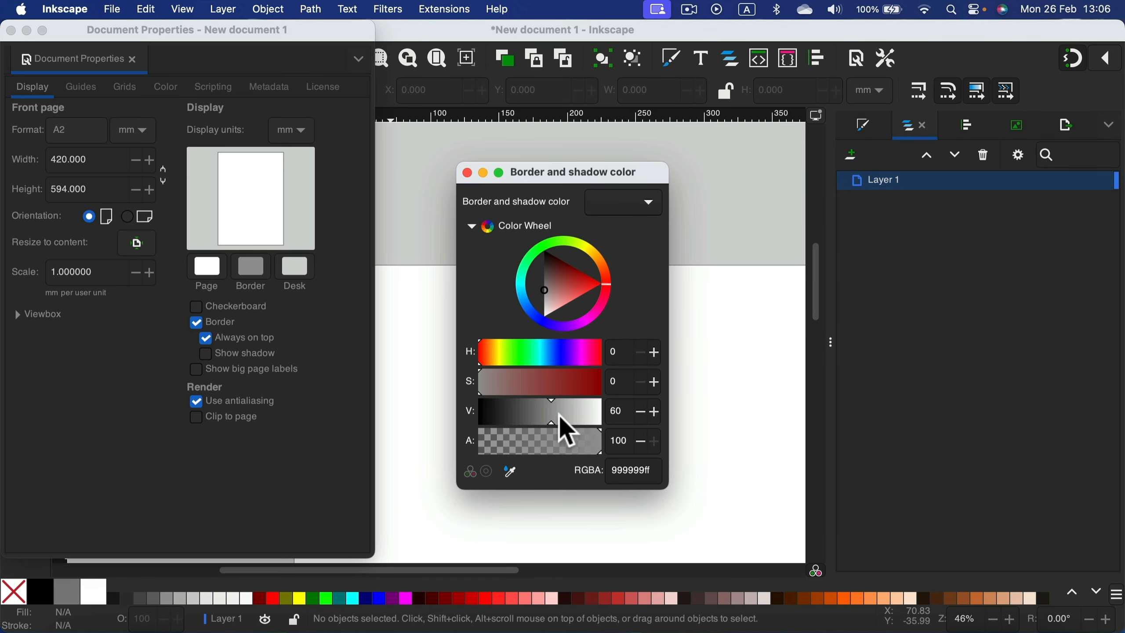
pyautogui.moveTo(552, 422)
pyautogui.mouseDown()
pyautogui.moveTo(522, 421)
pyautogui.moveTo(564, 421)
pyautogui.moveTo(503, 410)
pyautogui.moveTo(561, 410)
pyautogui.moveTo(520, 408)
pyautogui.moveTo(540, 407)
pyautogui.mouseUp()
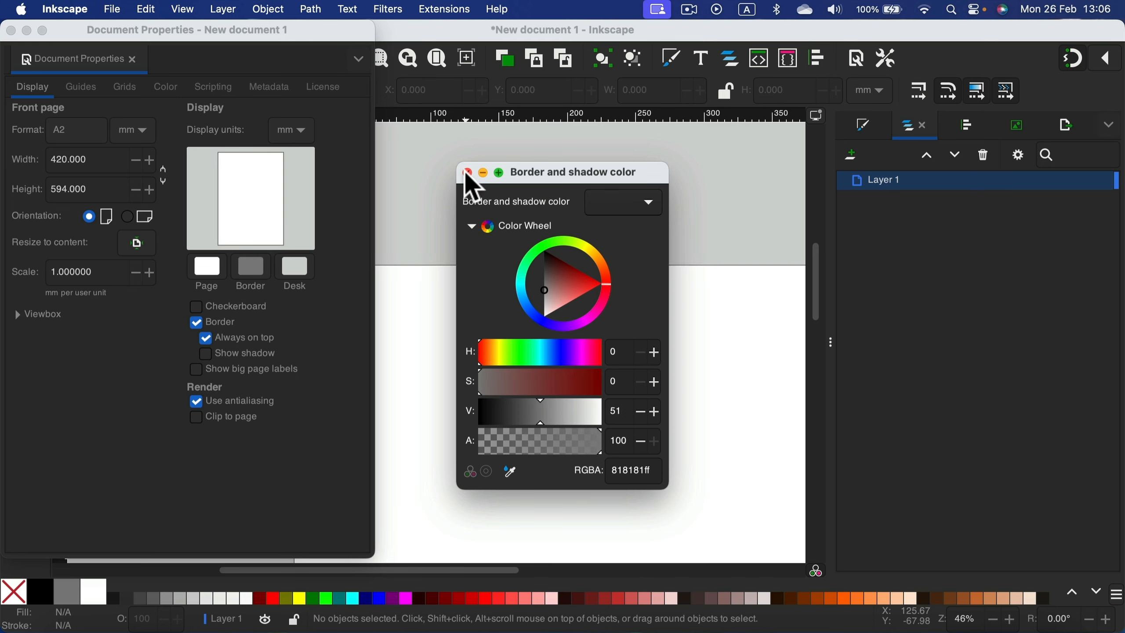
pyautogui.click(348, 242)
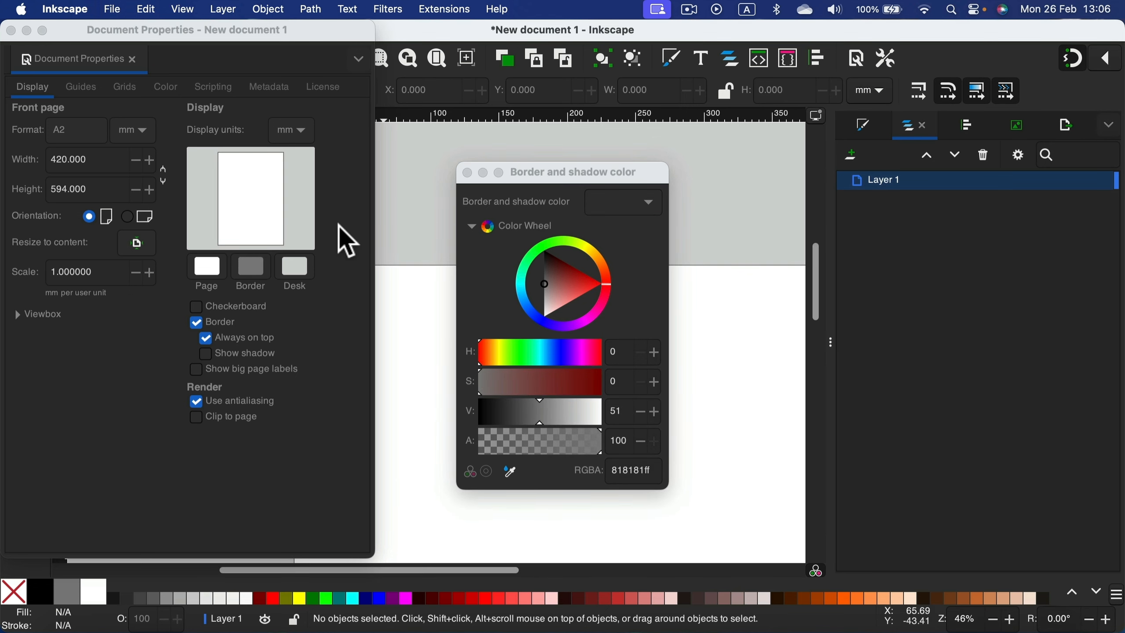
pyautogui.click(468, 172)
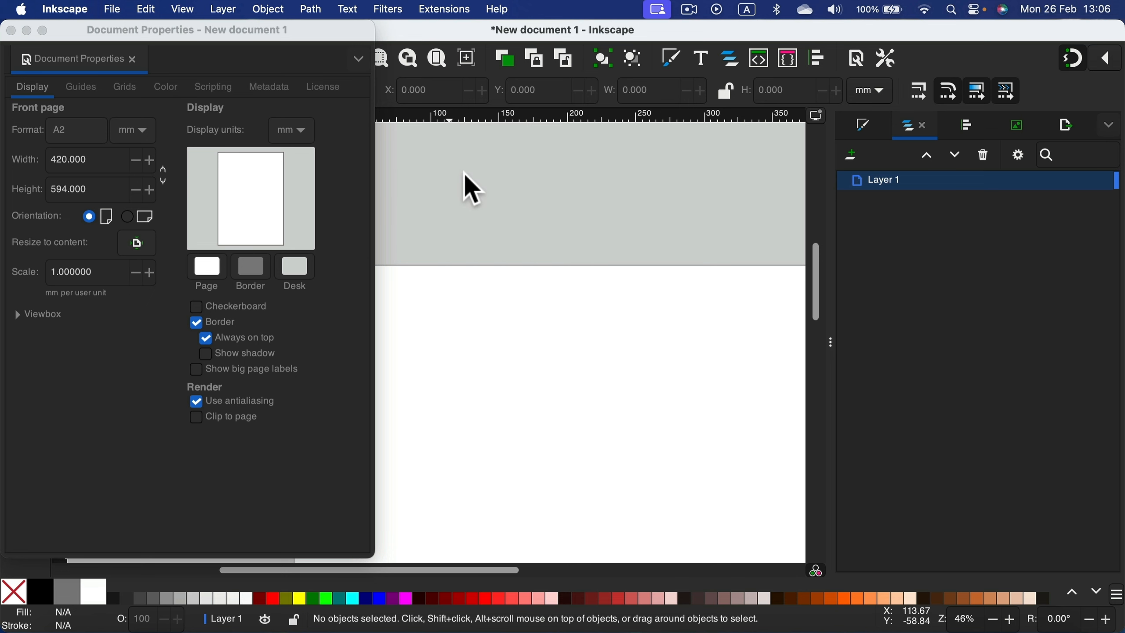
pyautogui.click(297, 270)
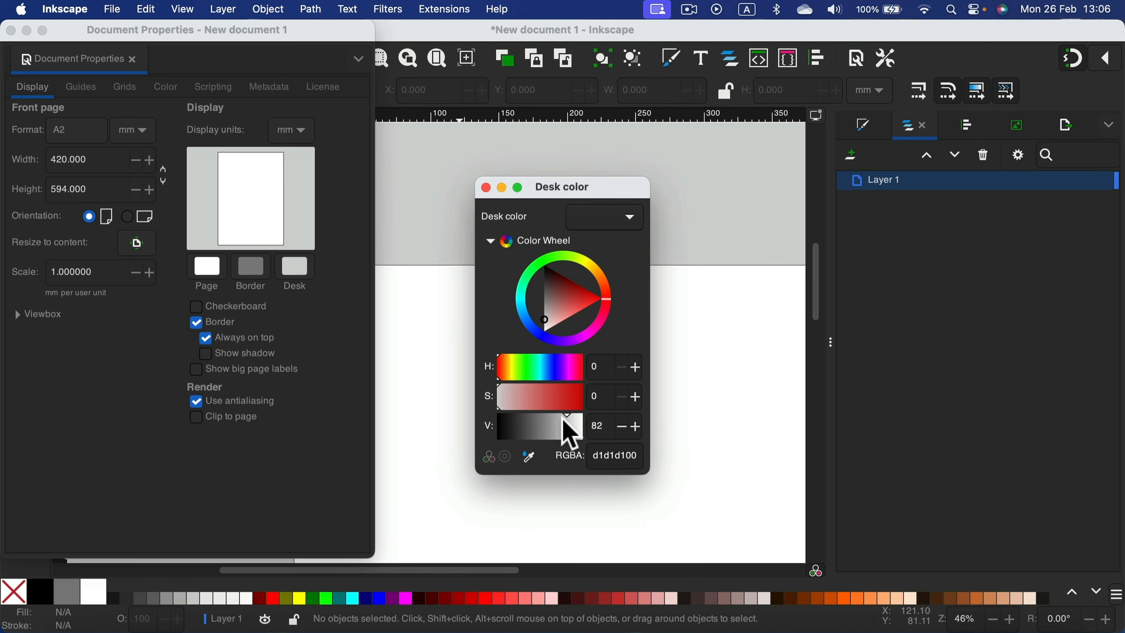
pyautogui.moveTo(566, 434); pyautogui.dragTo(524, 436)
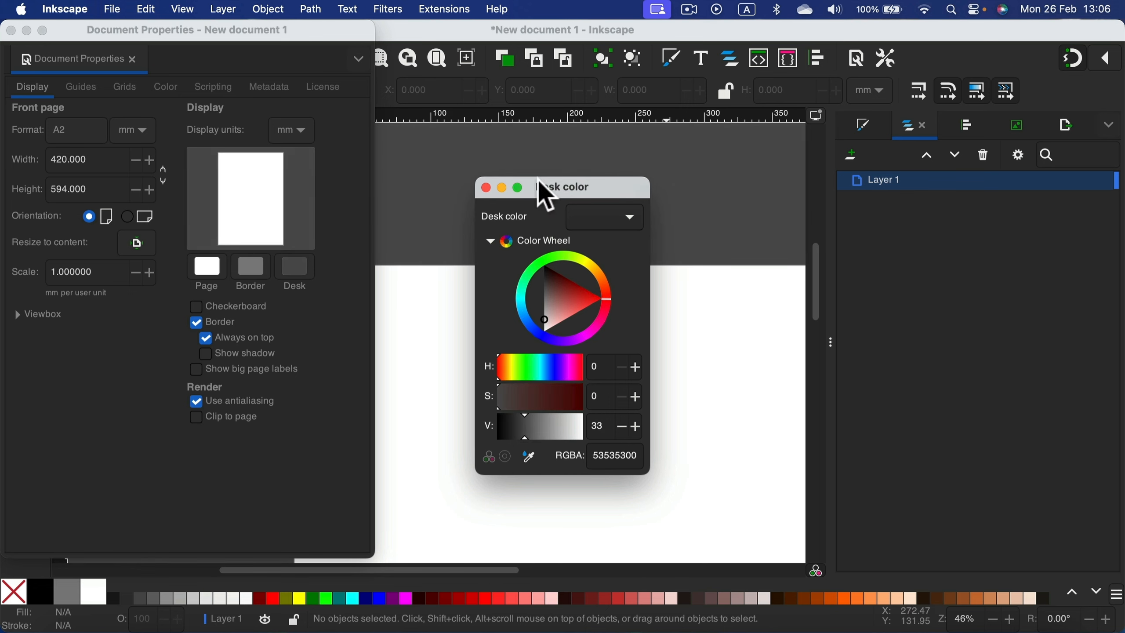
pyautogui.click(485, 186)
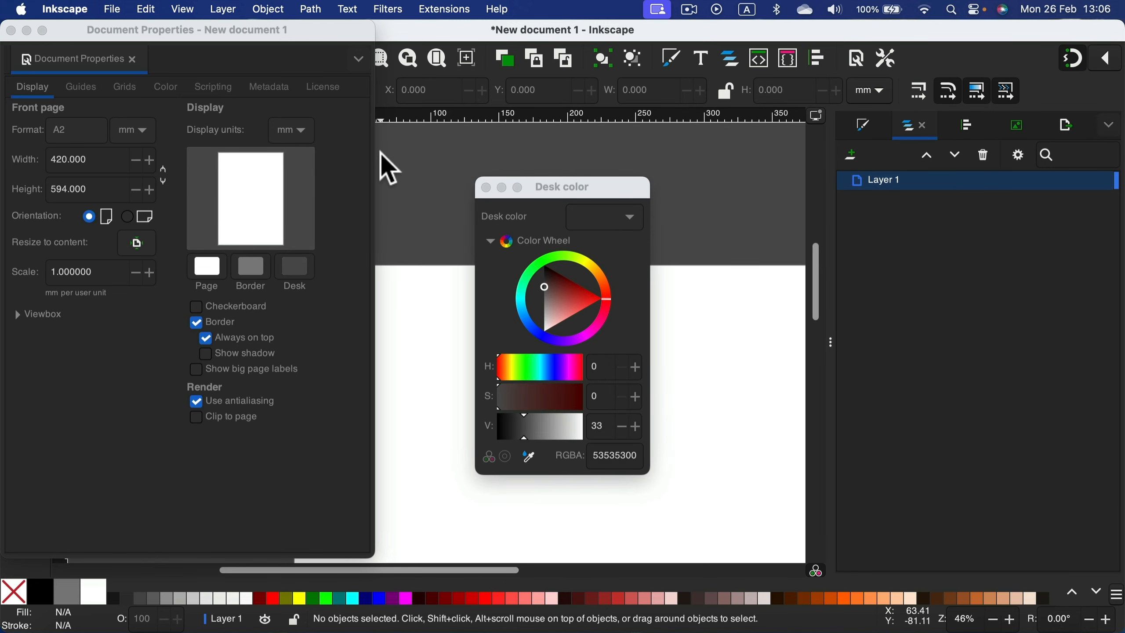
pyautogui.click(486, 187)
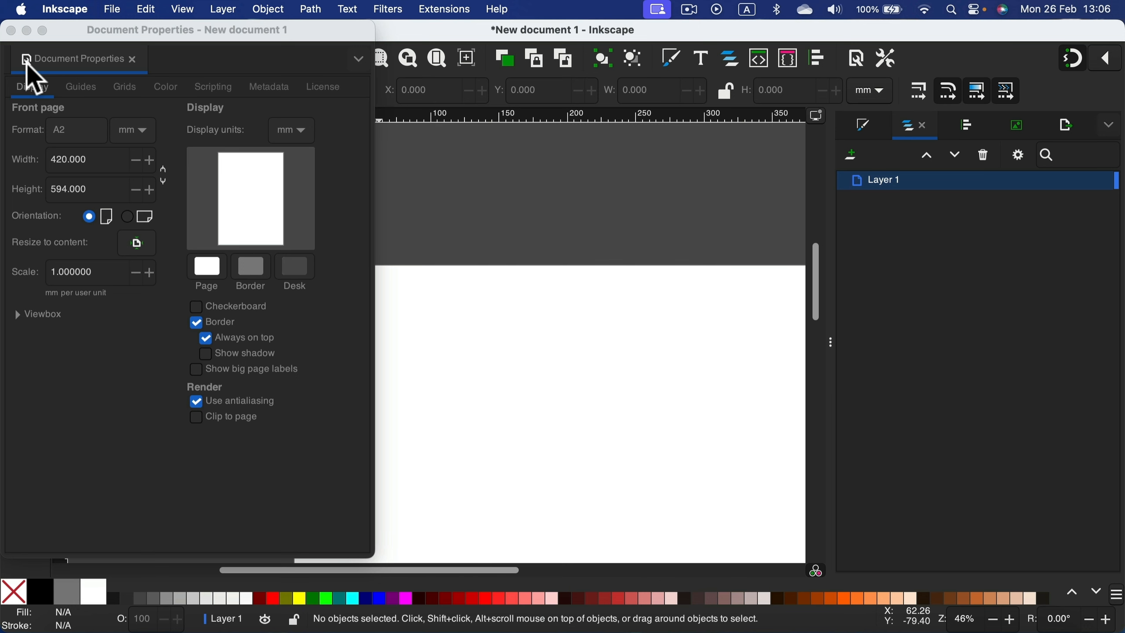
pyautogui.click(132, 59)
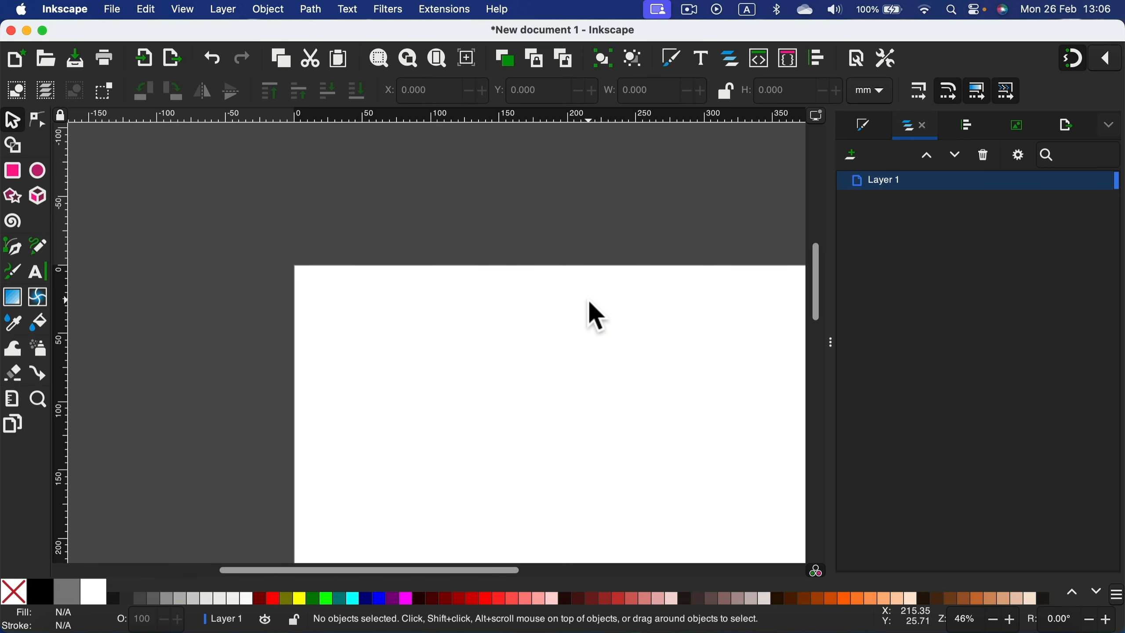
pyautogui.scroll(4, 587, 302)
pyautogui.scroll(-5, 587, 300)
pyautogui.scroll(5, 586, 300)
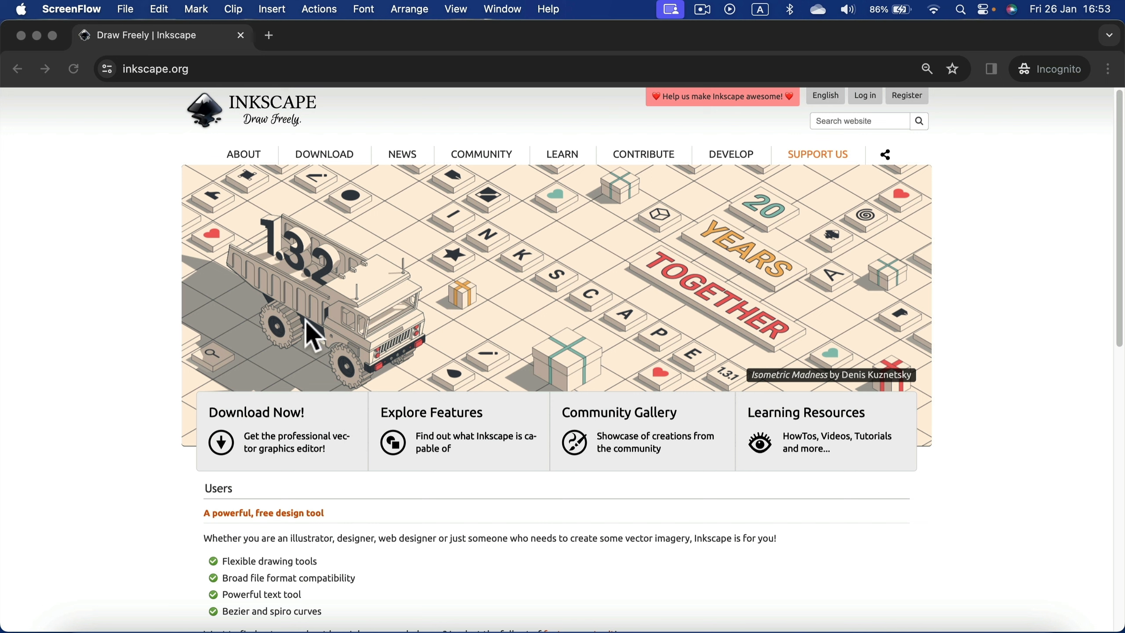
# In Chrome, go from the inkscape.org home page to the macOS download options for Inkscape 1.3.2
pyautogui.click(338, 158)
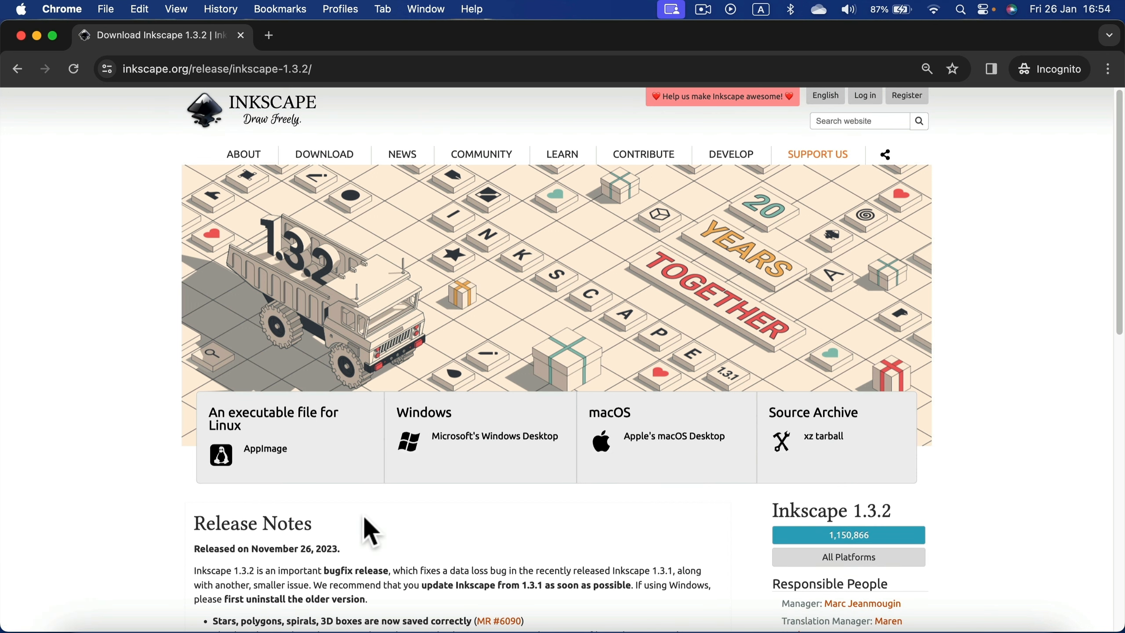
pyautogui.scroll(-2, 375, 512)
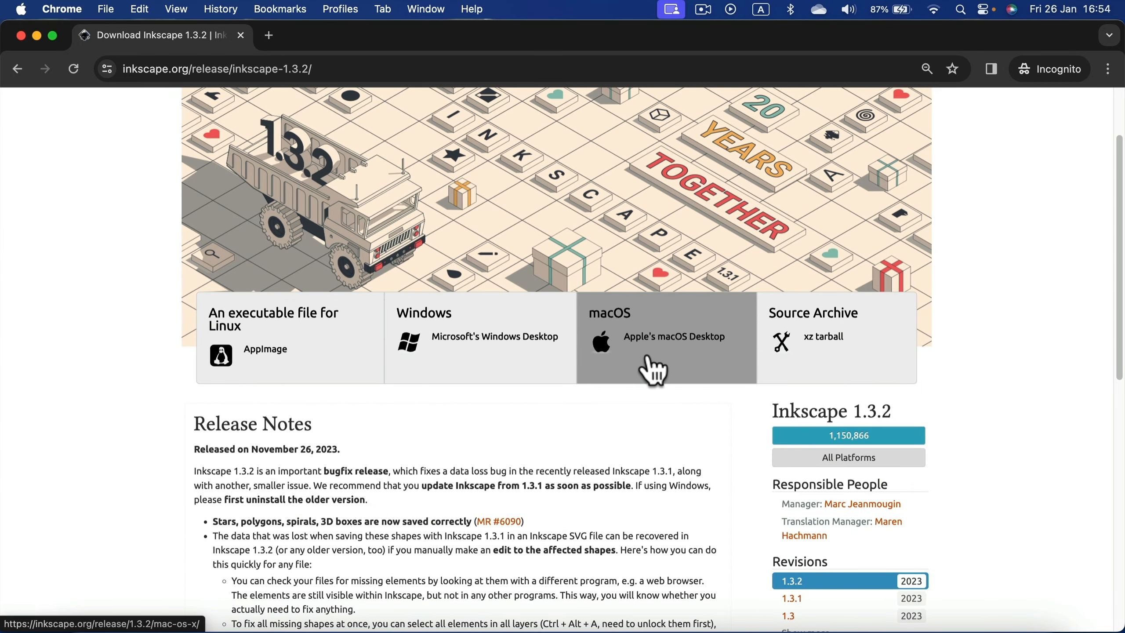
pyautogui.click(654, 371)
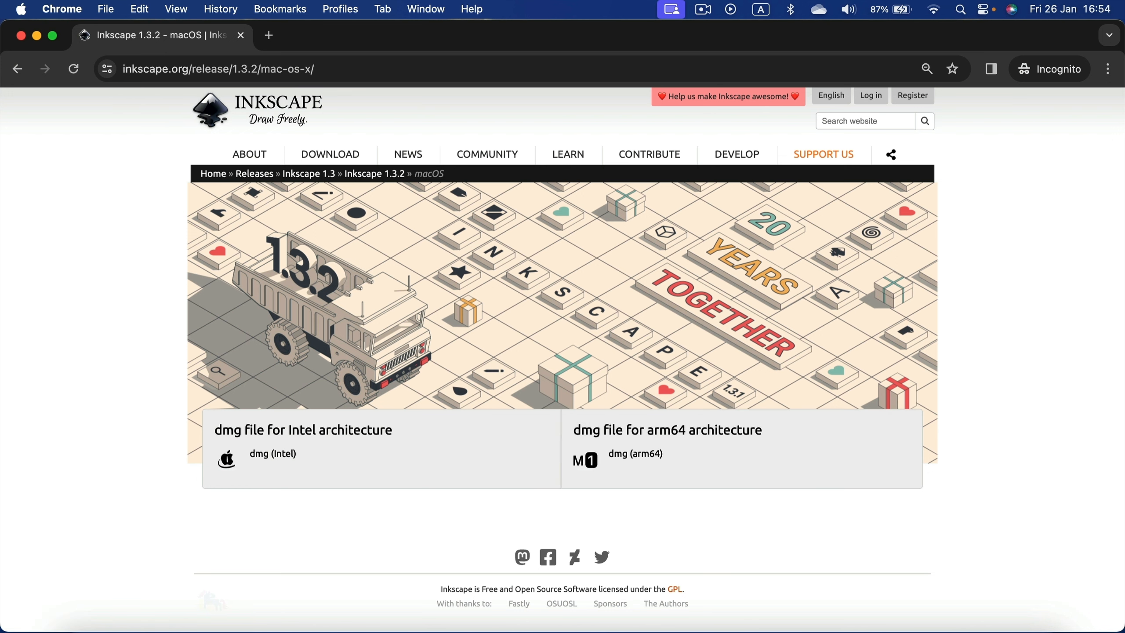
# Check which chip the Mac uses in its system information, and close the information window
pyautogui.click(21, 10)
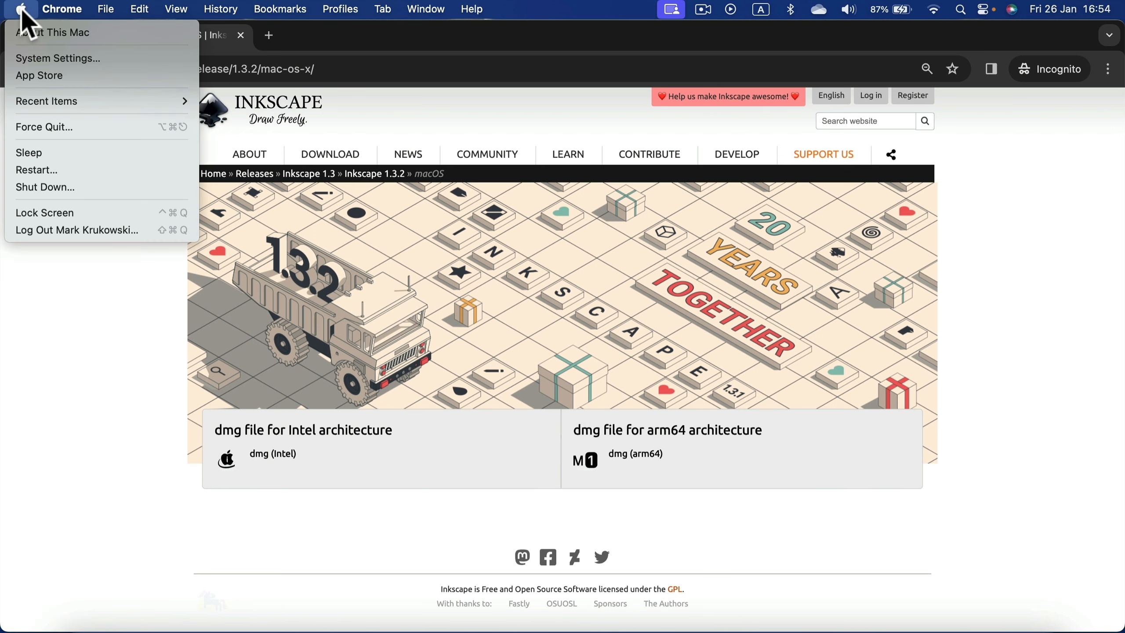
pyautogui.click(46, 35)
pyautogui.moveTo(52, 38)
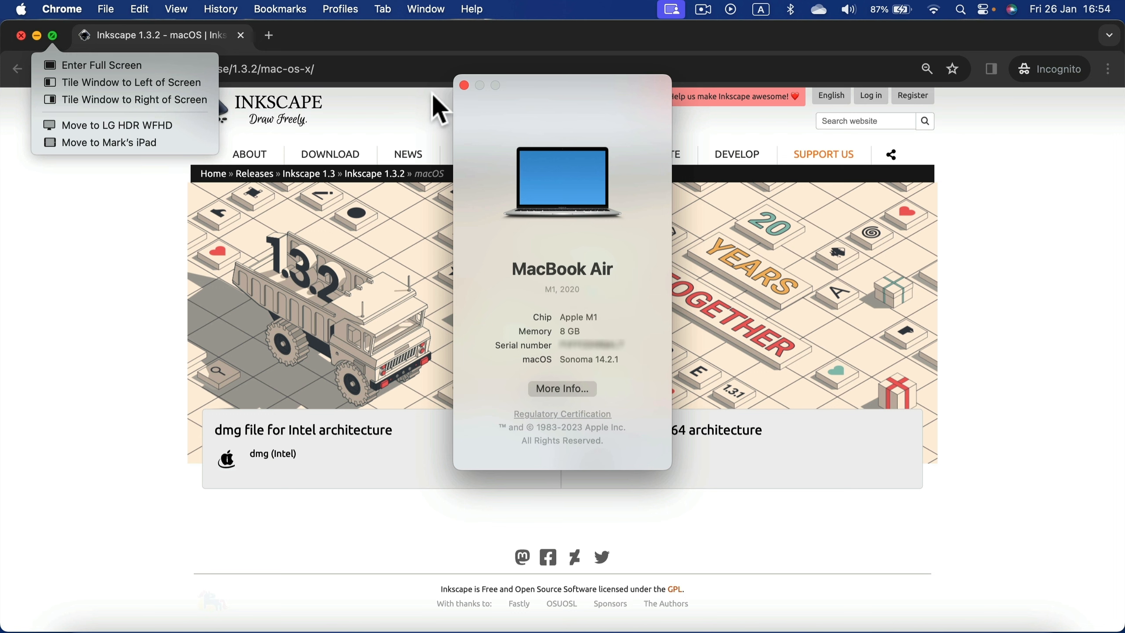
pyautogui.click(464, 85)
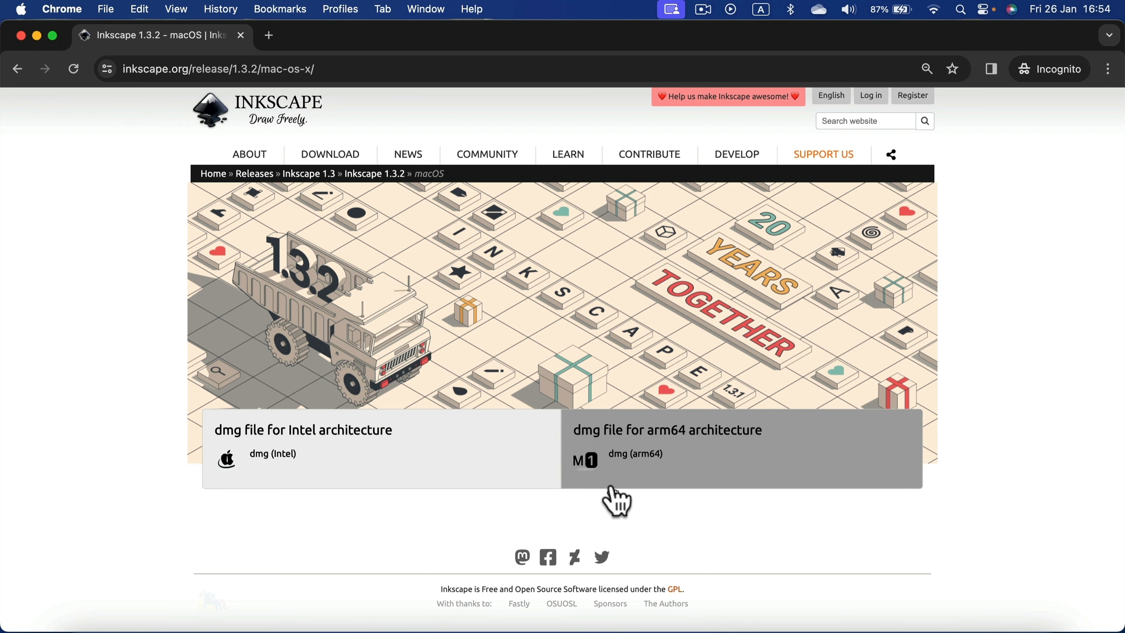
# Download the arm64 installer as Inkscape-1.3.2_arm64.dmg into the Downloads folder and open the downloaded disk image
pyautogui.click(641, 461)
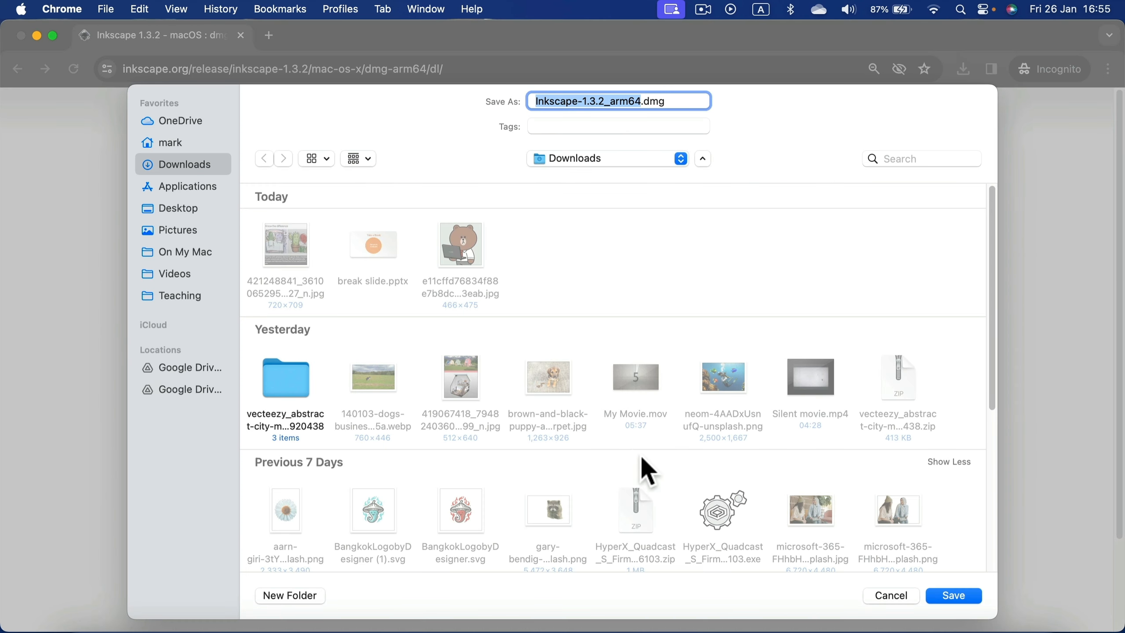
pyautogui.click(955, 596)
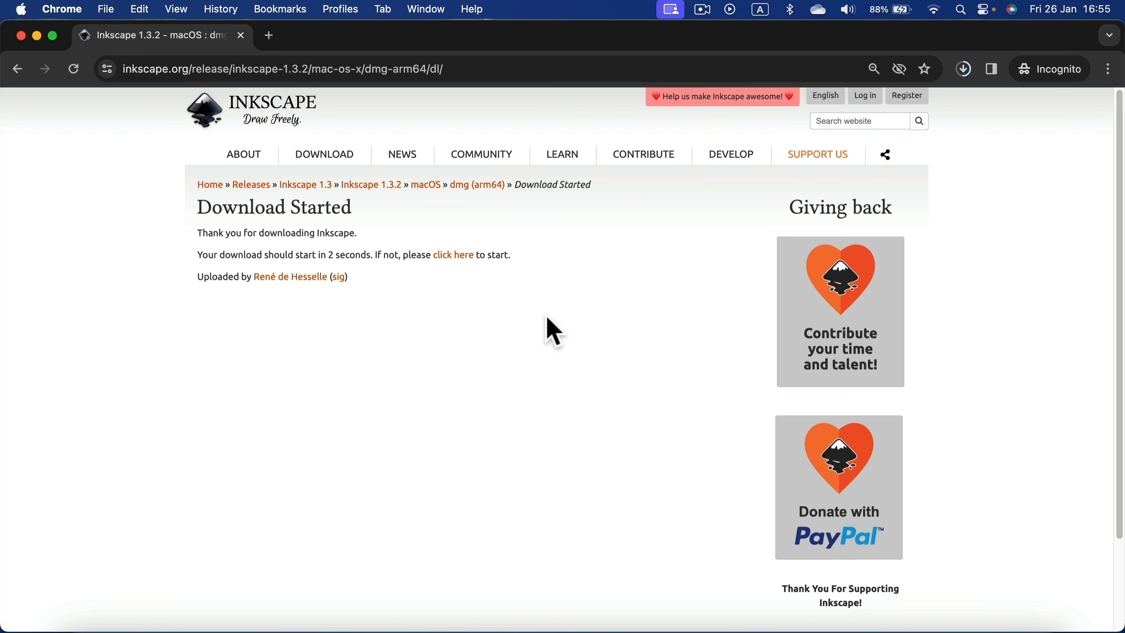
pyautogui.click(966, 70)
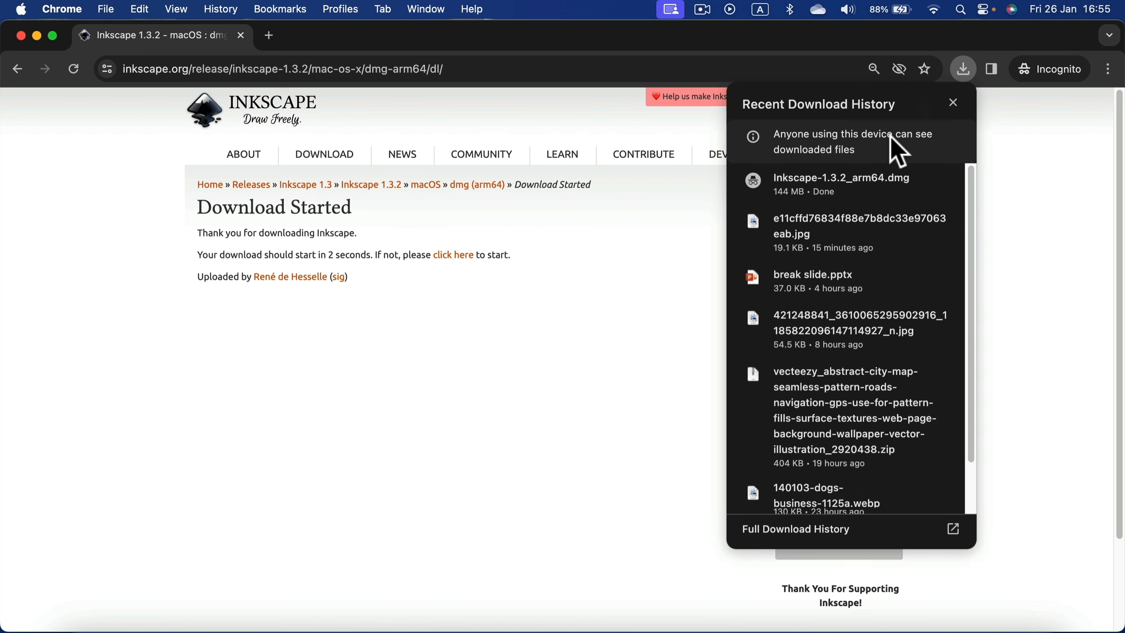
pyautogui.moveTo(791, 189)
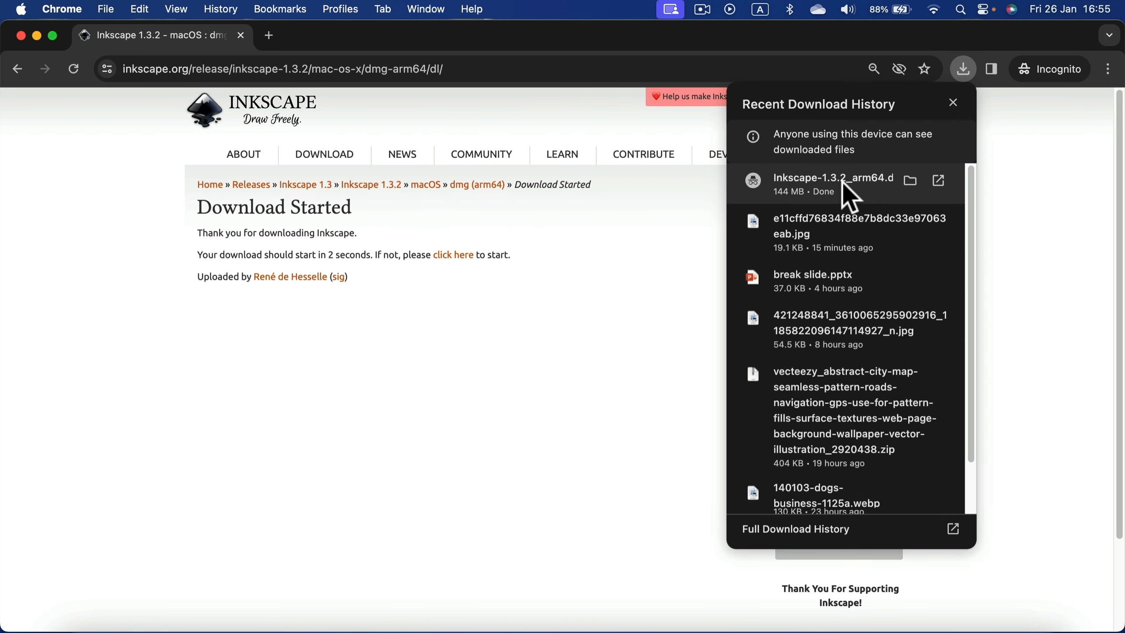
pyautogui.click(808, 181)
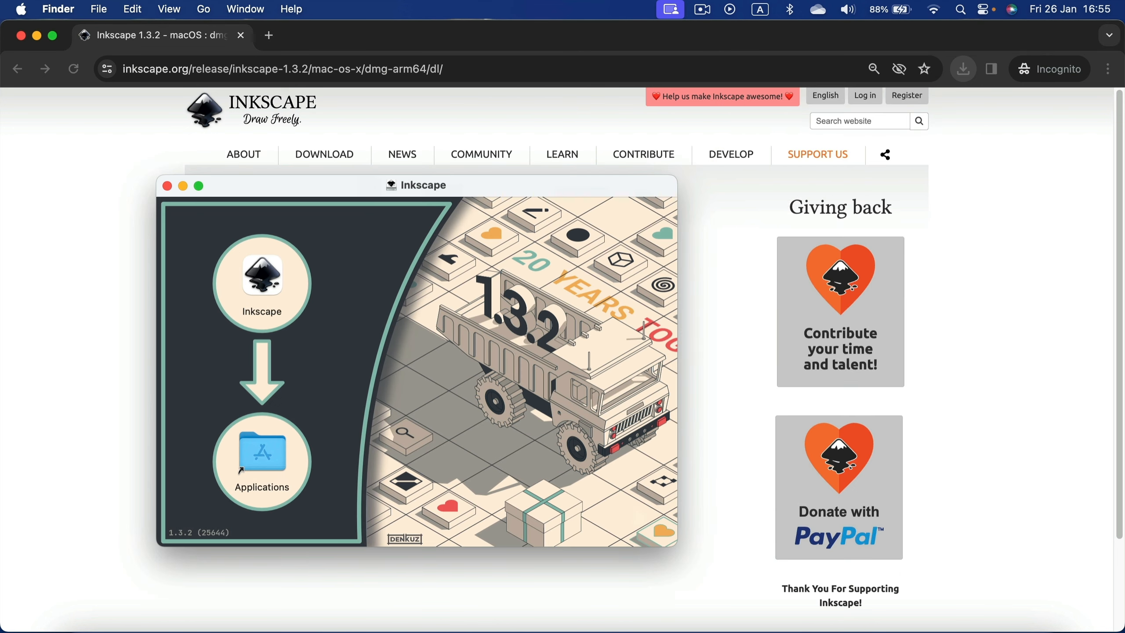
# Install Inkscape by copying it from the disk image into the Applications folder, and eject the Inkscape disk image
pyautogui.moveTo(264, 281); pyautogui.dragTo(261, 463)
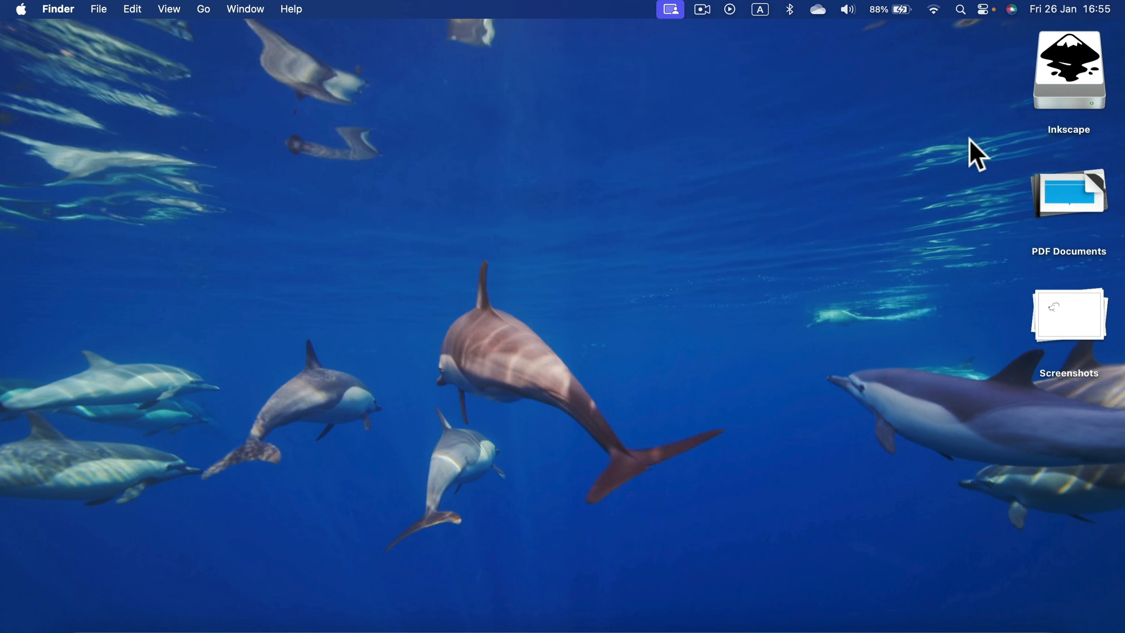
pyautogui.rightClick(1081, 75)
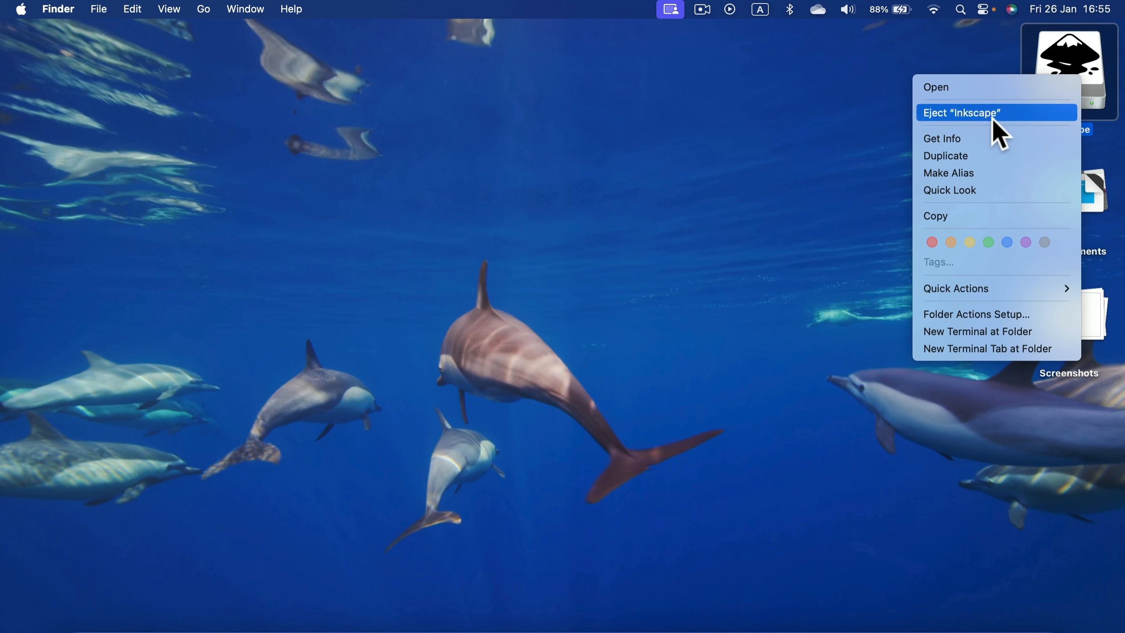
pyautogui.click(993, 113)
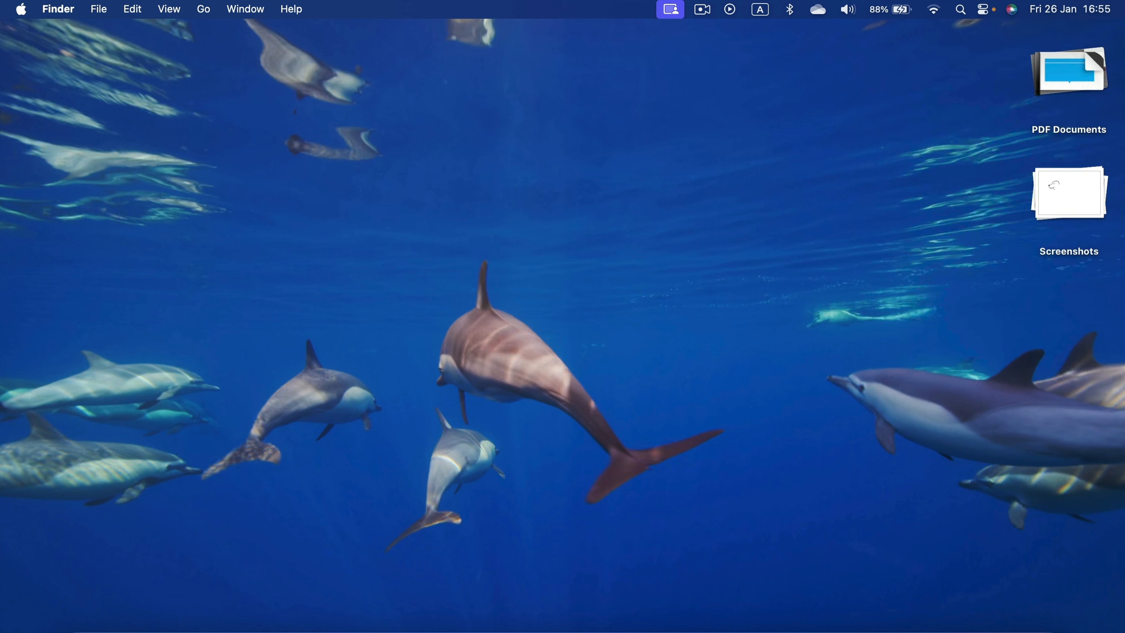